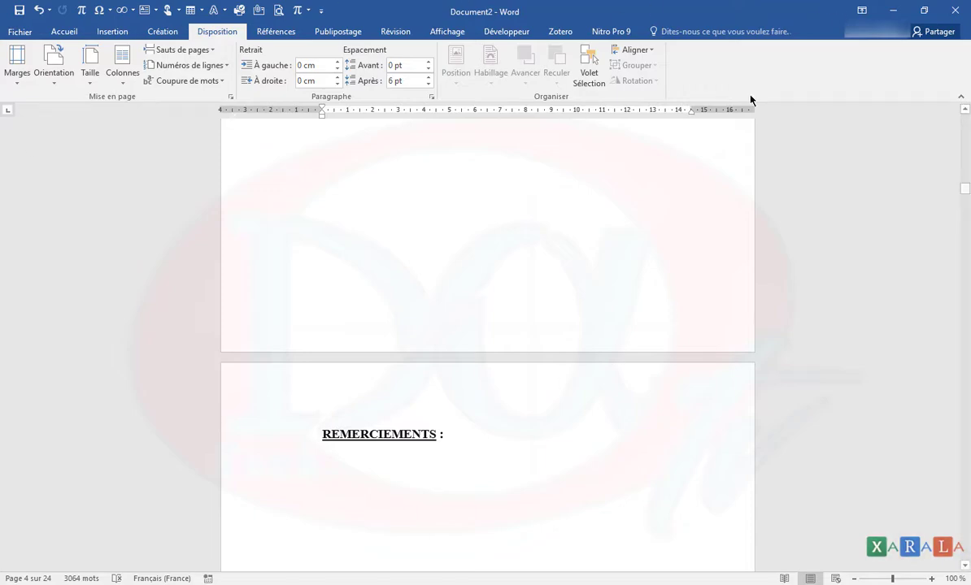
Display the navigation pane with thumbnails of the document's pages
{"action": "left_click", "coordinate": [448, 30]}
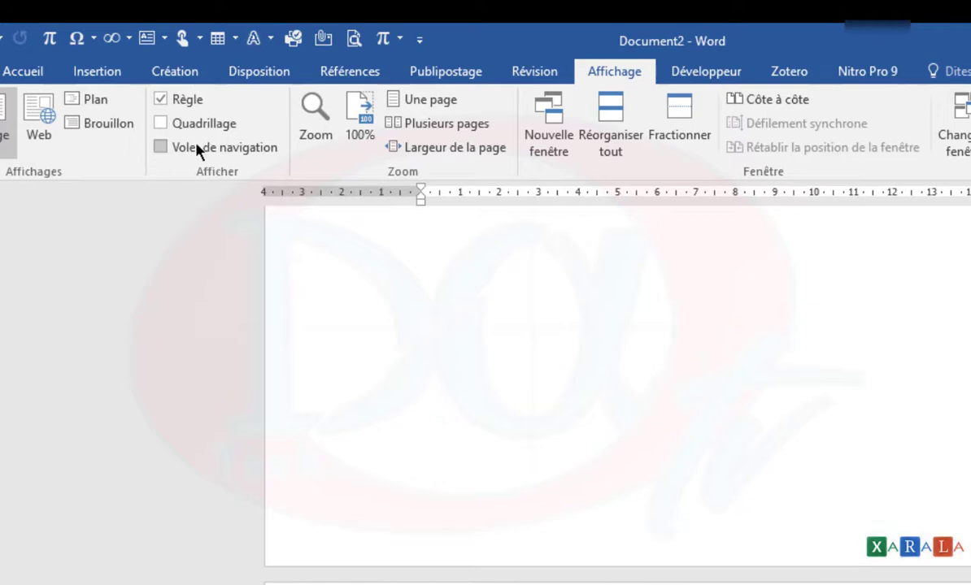
{"action": "left_click", "coordinate": [197, 146]}
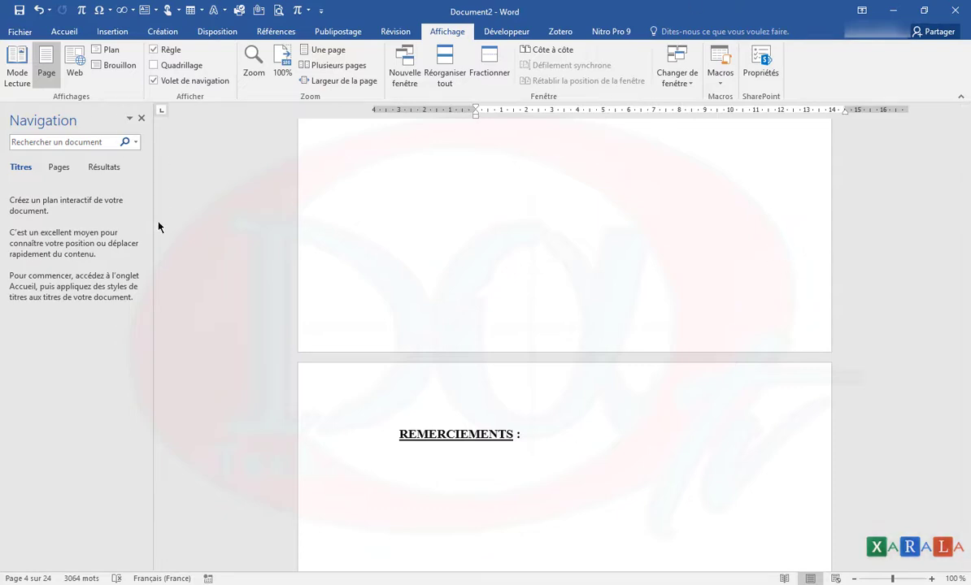
{"action": "left_click", "coordinate": [59, 168]}
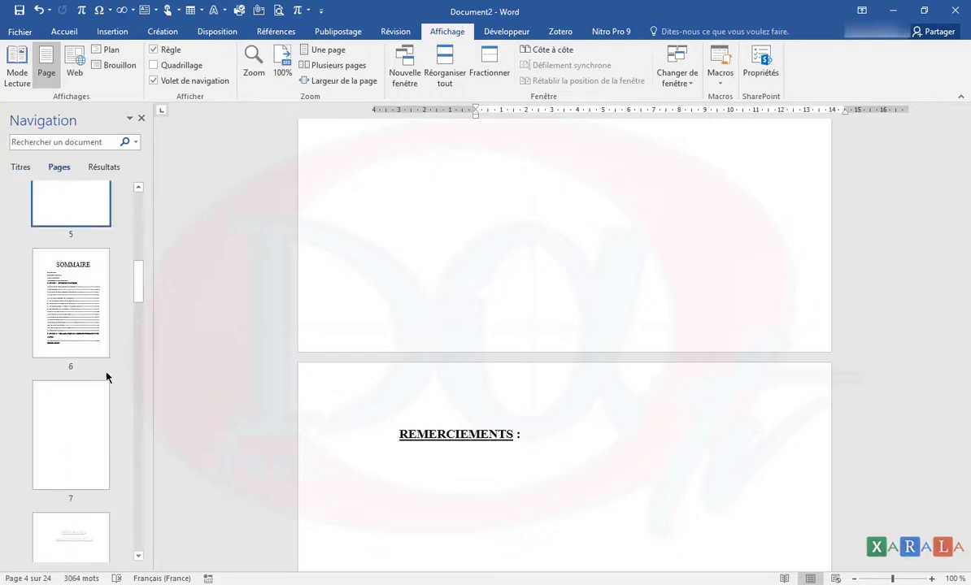
Look through the document's page thumbnails, then examine the cover page and the pages that follow it
{"action": "scroll", "coordinate": [93, 315], "scroll_direction": "up", "scroll_amount": 5}
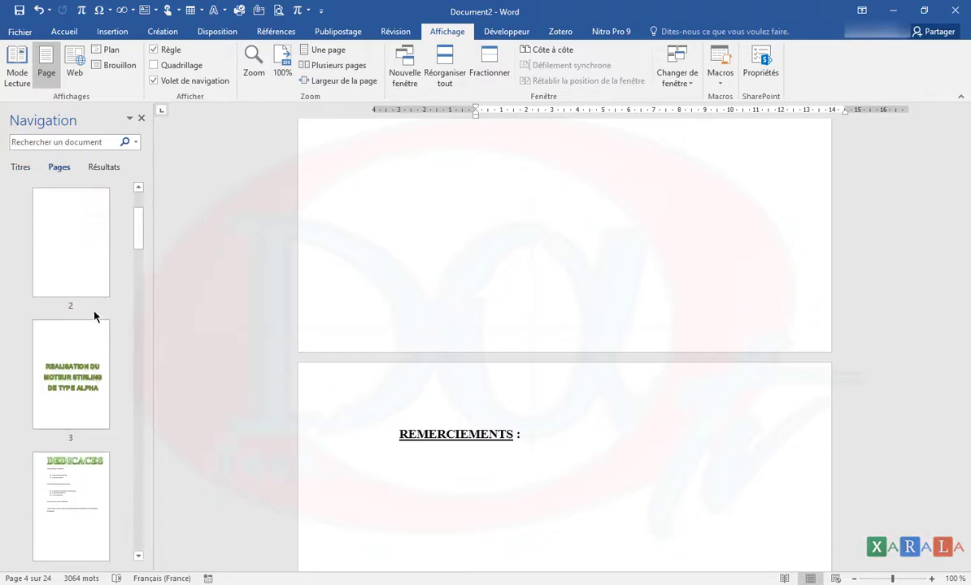
{"action": "scroll", "coordinate": [93, 316], "scroll_direction": "down", "scroll_amount": 15}
{"action": "scroll", "coordinate": [61, 357], "scroll_direction": "up", "scroll_amount": 8}
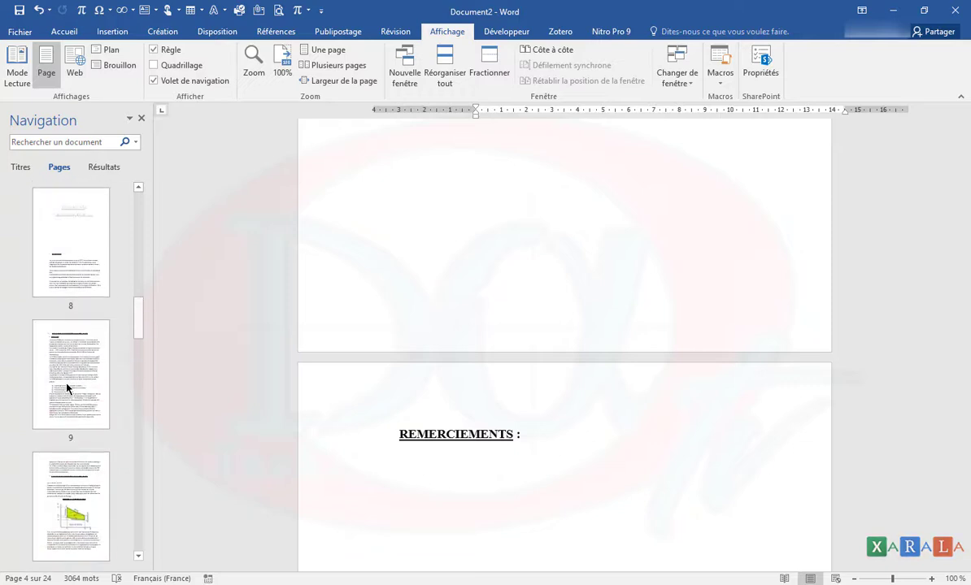
{"action": "scroll", "coordinate": [468, 362], "scroll_direction": "down", "scroll_amount": 5}
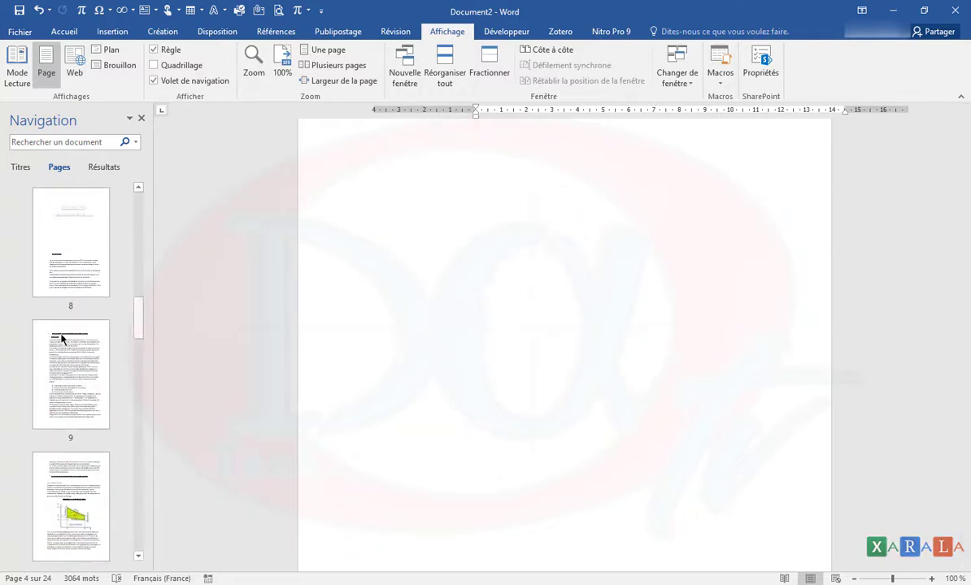
{"action": "scroll", "coordinate": [65, 333], "scroll_direction": "up", "scroll_amount": 10}
{"action": "scroll", "coordinate": [564, 314], "scroll_direction": "up", "scroll_amount": 12}
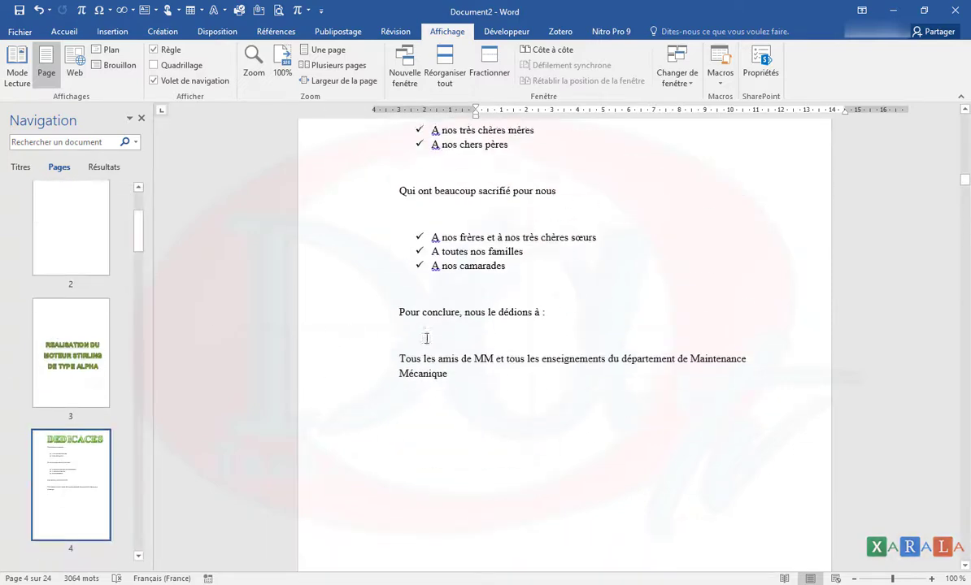
{"action": "scroll", "coordinate": [50, 219], "scroll_direction": "up", "scroll_amount": 2}
{"action": "left_click", "coordinate": [98, 244]}
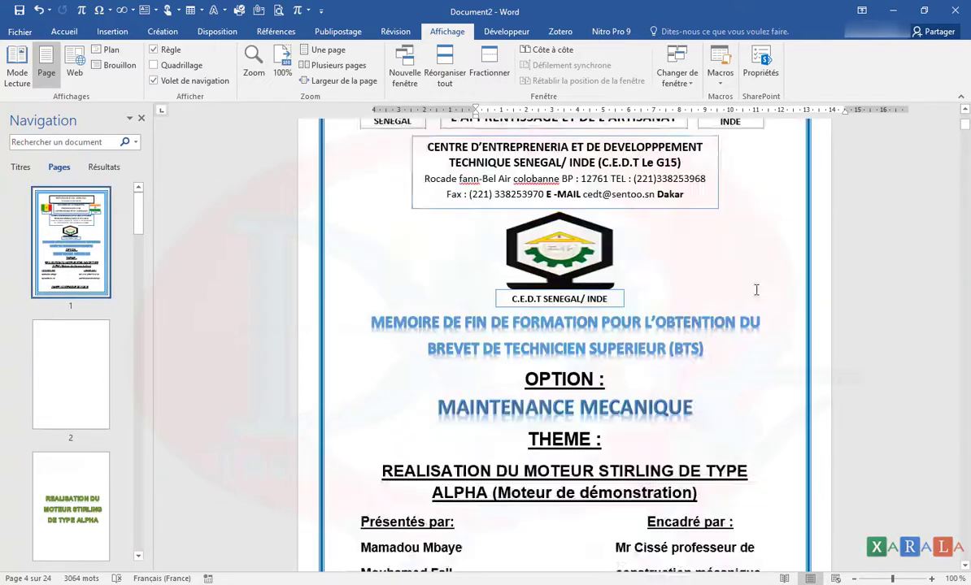
{"action": "scroll", "coordinate": [639, 368], "scroll_direction": "up", "scroll_amount": 3}
{"action": "scroll", "coordinate": [639, 368], "scroll_direction": "down", "scroll_amount": 8}
{"action": "scroll", "coordinate": [644, 370], "scroll_direction": "down", "scroll_amount": 5}
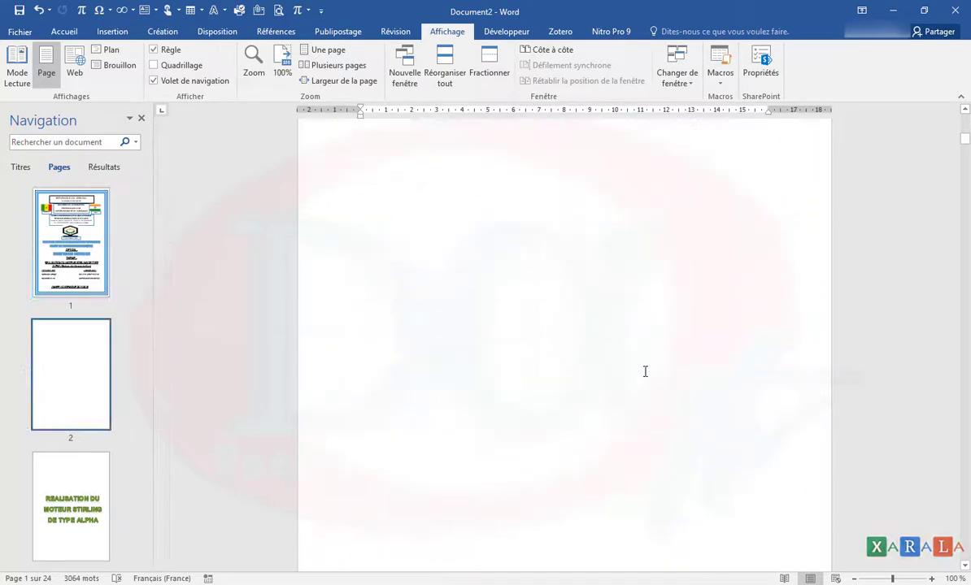
{"action": "scroll", "coordinate": [644, 370], "scroll_direction": "down", "scroll_amount": 10}
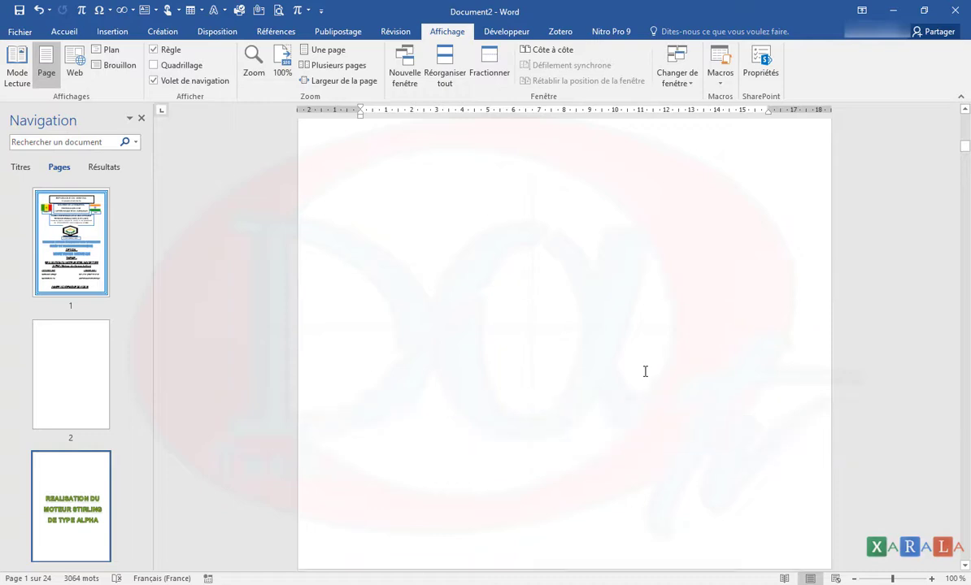
Examine the blank page 2, the REMERCIEMENTS page and the thumbnails of the neighbouring pages
{"action": "left_click", "coordinate": [68, 386]}
{"action": "scroll", "coordinate": [65, 383], "scroll_direction": "down", "scroll_amount": 10}
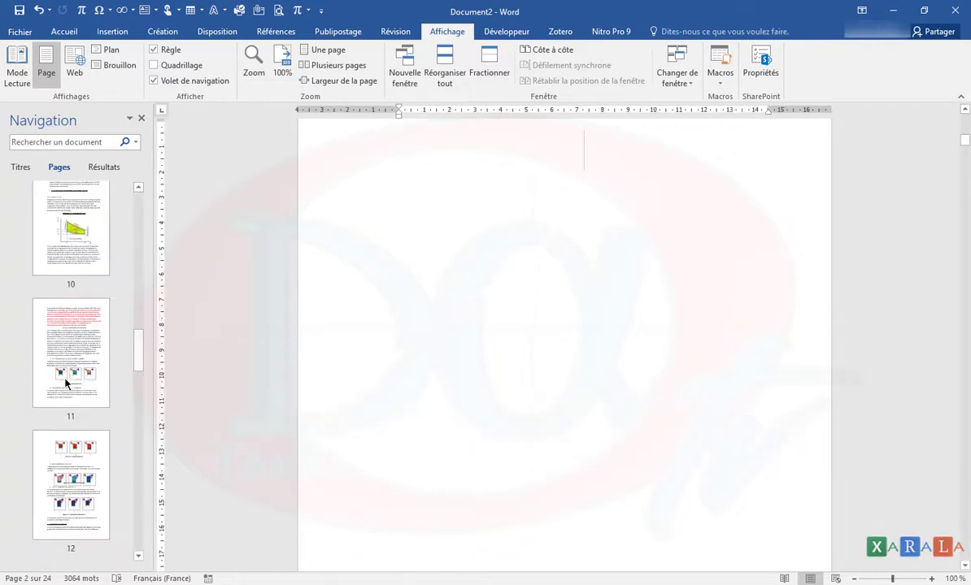
{"action": "scroll", "coordinate": [65, 384], "scroll_direction": "up", "scroll_amount": 6}
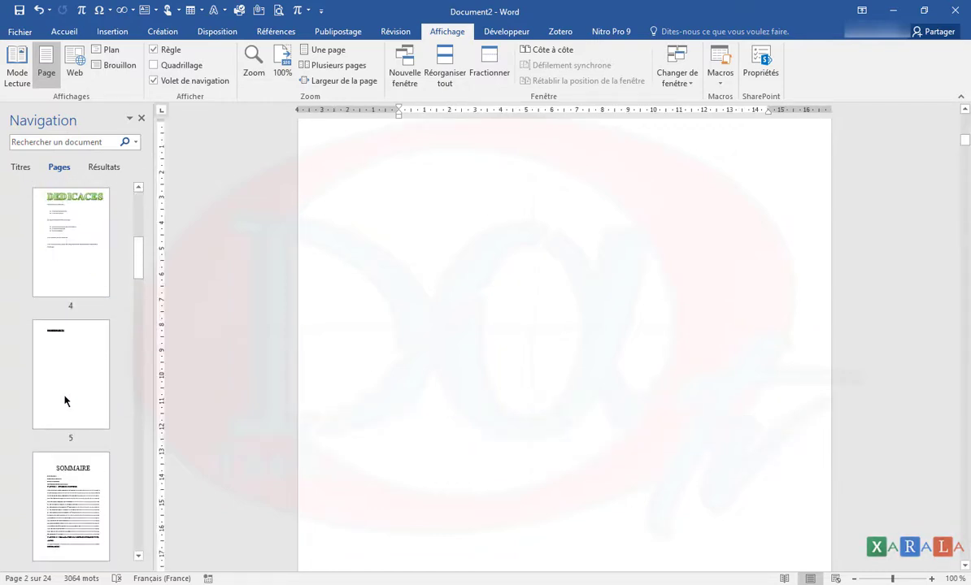
{"action": "left_click", "coordinate": [65, 400]}
{"action": "scroll", "coordinate": [65, 400], "scroll_direction": "up", "scroll_amount": 3}
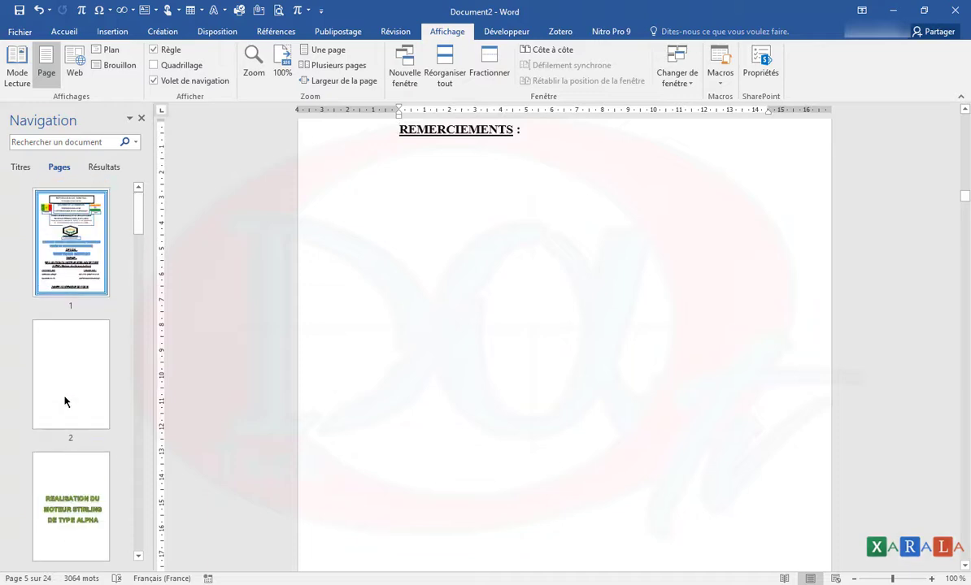
{"action": "left_click", "coordinate": [65, 400]}
{"action": "scroll", "coordinate": [65, 396], "scroll_direction": "down", "scroll_amount": 10}
{"action": "scroll", "coordinate": [65, 392], "scroll_direction": "up", "scroll_amount": 4}
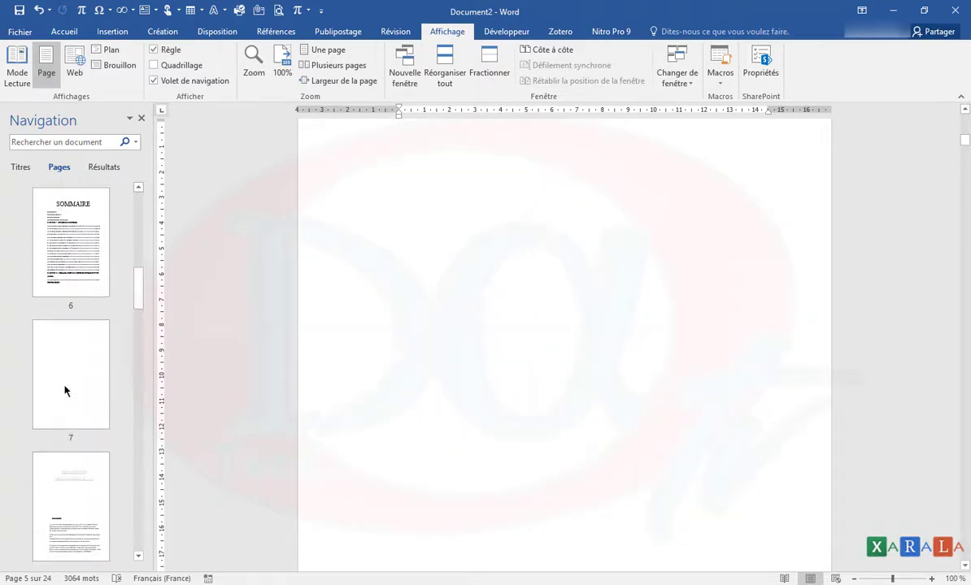
{"action": "scroll", "coordinate": [69, 280], "scroll_direction": "up", "scroll_amount": 2}
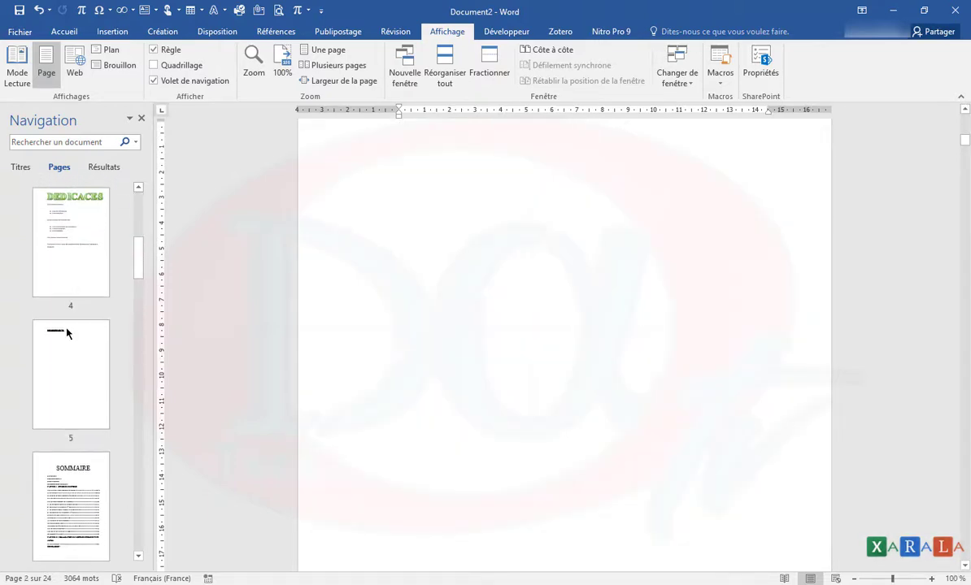
{"action": "left_click", "coordinate": [67, 358]}
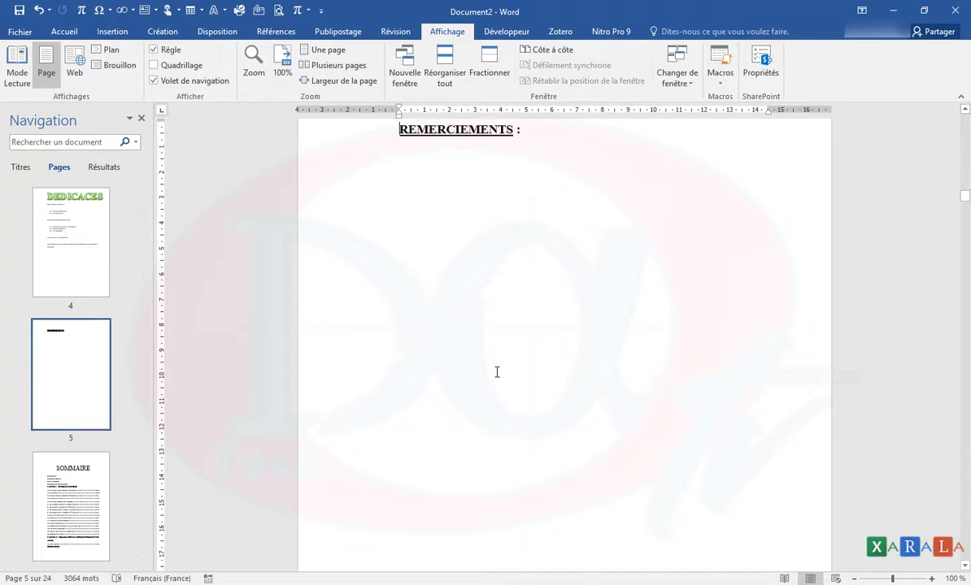
From page 2, insert page numbers at the foot of the pages using the Numéro normal 3 style
{"action": "scroll", "coordinate": [495, 371], "scroll_direction": "up", "scroll_amount": 3}
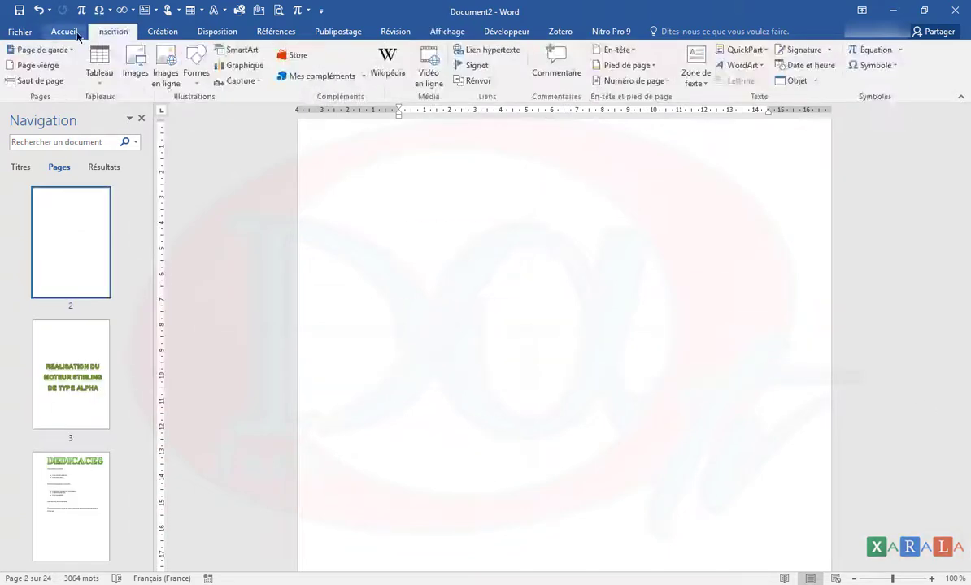
{"action": "left_click", "coordinate": [65, 31]}
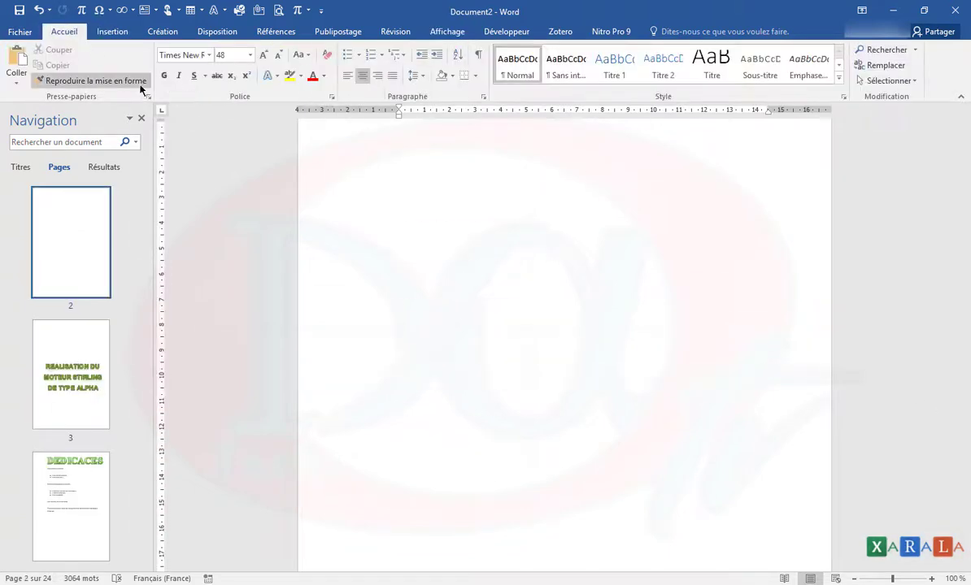
{"action": "left_click", "coordinate": [113, 32]}
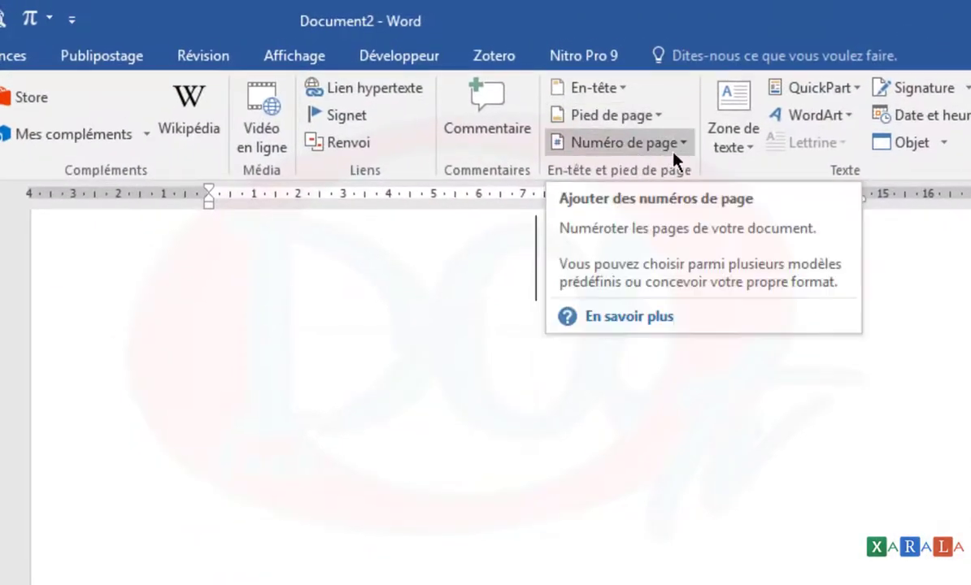
{"action": "left_click", "coordinate": [673, 155]}
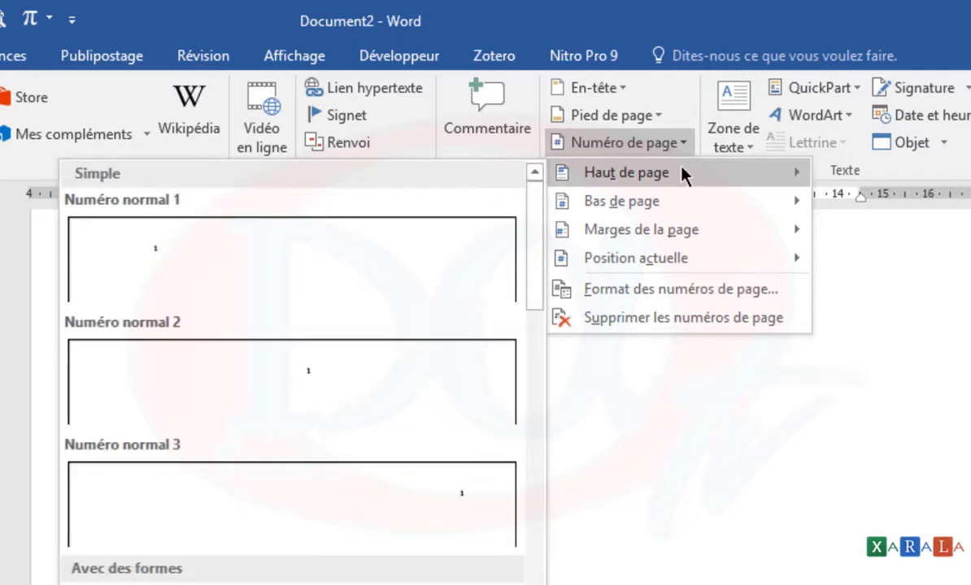
{"action": "mouse_move", "coordinate": [657, 195]}
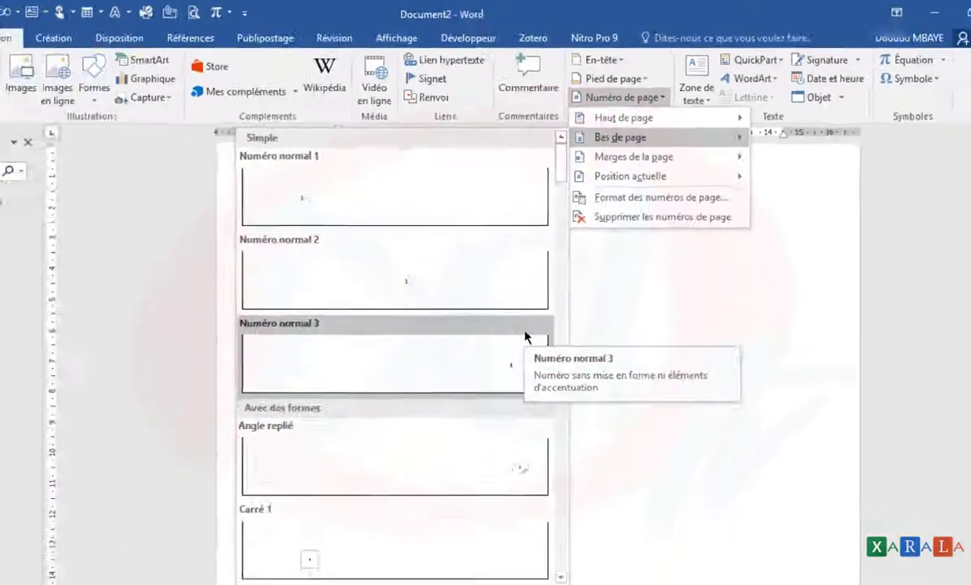
{"action": "left_click", "coordinate": [448, 494]}
Check the footer numbering from the cover page to page 3, and return to the body text
{"action": "scroll", "coordinate": [751, 458], "scroll_direction": "up", "scroll_amount": 10}
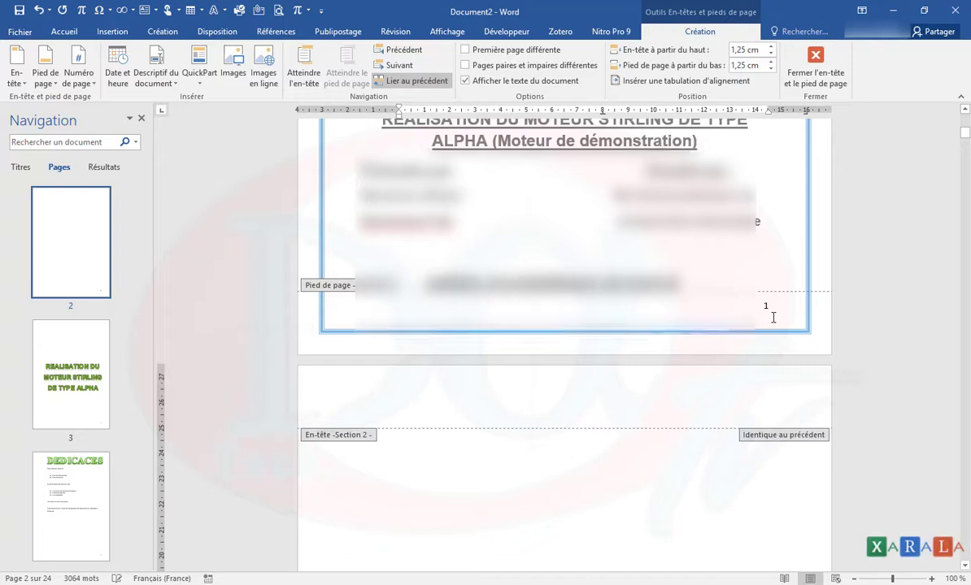
{"action": "scroll", "coordinate": [769, 303], "scroll_direction": "down", "scroll_amount": 20}
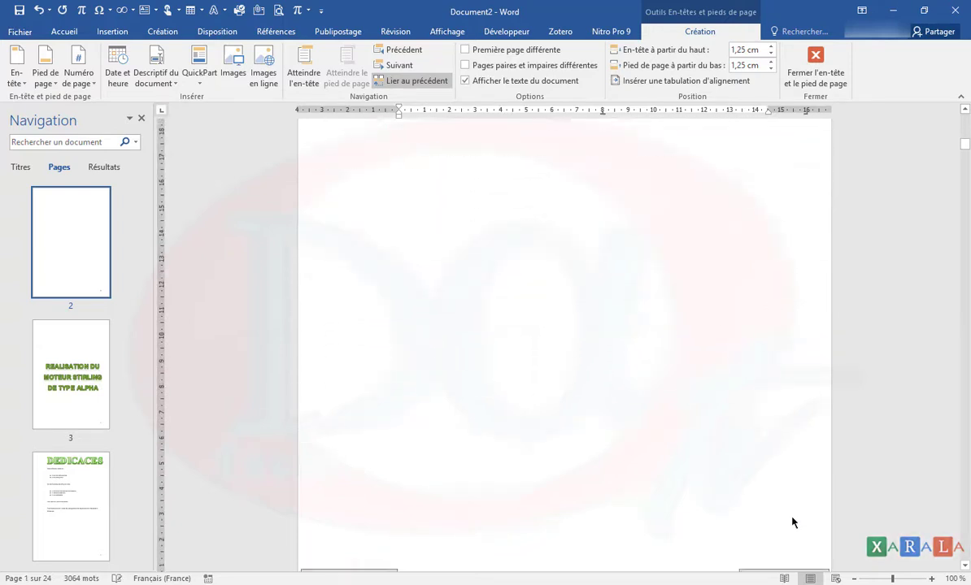
{"action": "scroll", "coordinate": [766, 456], "scroll_direction": "down", "scroll_amount": 3}
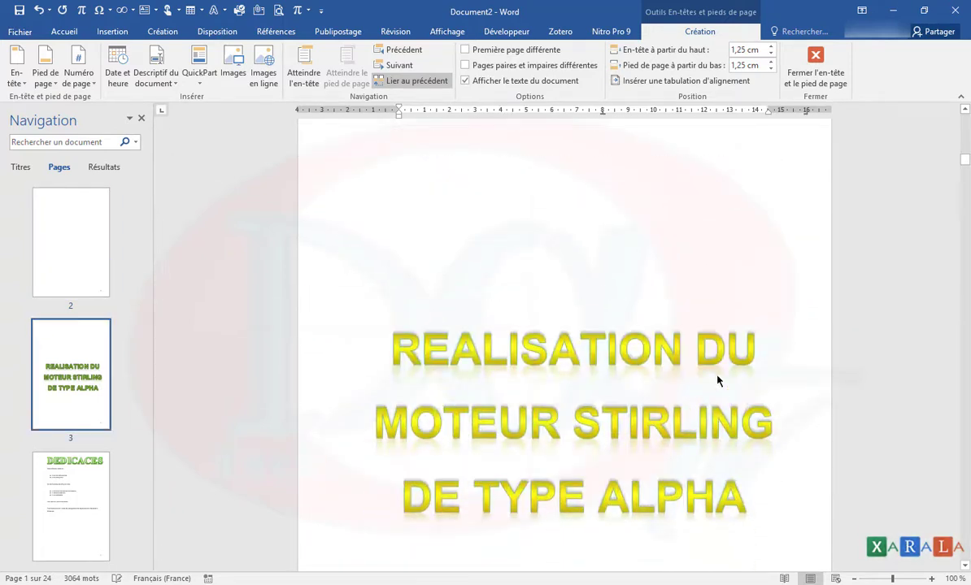
{"action": "scroll", "coordinate": [719, 225], "scroll_direction": "down", "scroll_amount": 4}
{"action": "double_click", "coordinate": [717, 229]}
{"action": "scroll", "coordinate": [691, 351], "scroll_direction": "down", "scroll_amount": 14}
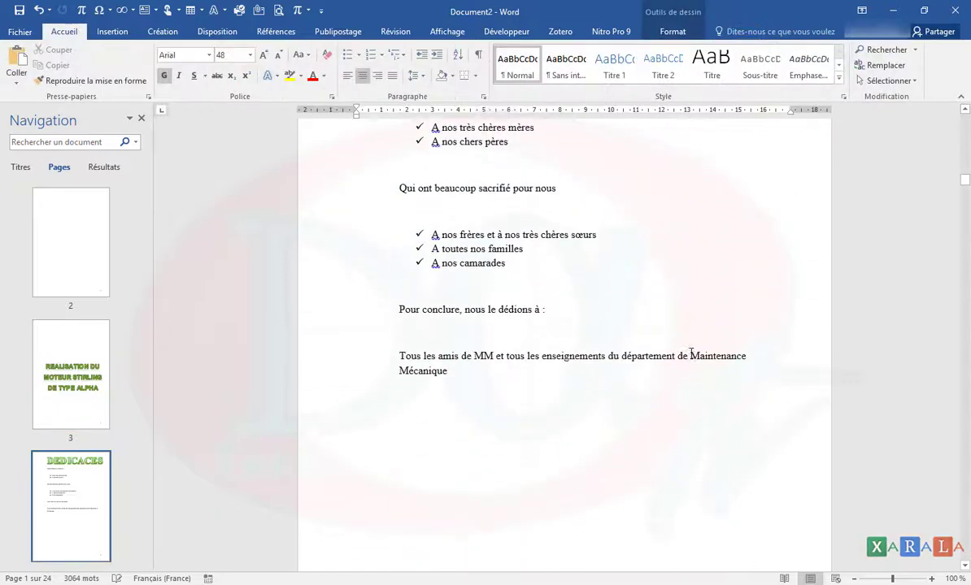
Examine the page numbers at the foot of the REMERCIEMENTS and SOMMAIRE pages
{"action": "scroll", "coordinate": [689, 351], "scroll_direction": "down", "scroll_amount": 15}
{"action": "scroll", "coordinate": [58, 467], "scroll_direction": "down", "scroll_amount": 5}
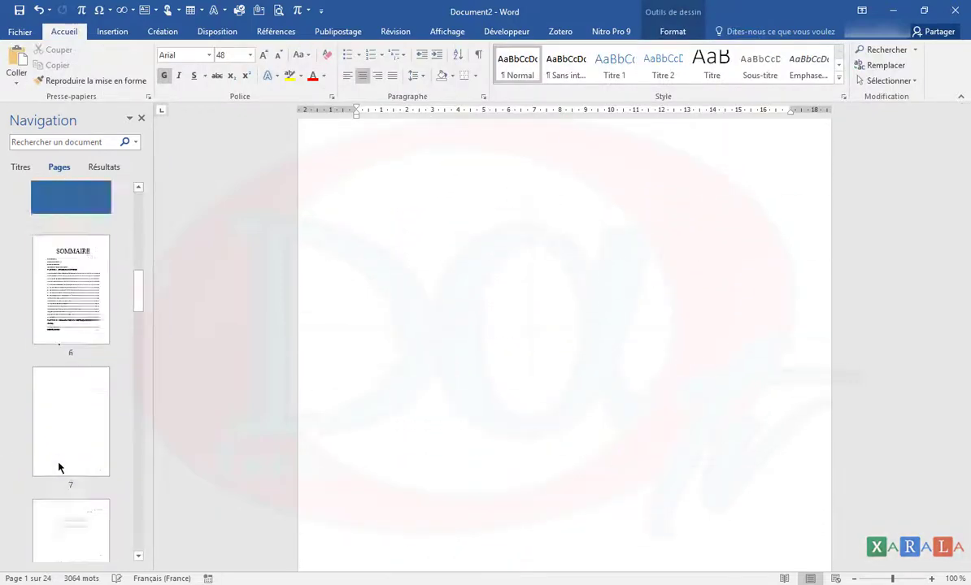
{"action": "scroll", "coordinate": [59, 468], "scroll_direction": "down", "scroll_amount": 5}
{"action": "scroll", "coordinate": [64, 431], "scroll_direction": "up", "scroll_amount": 10}
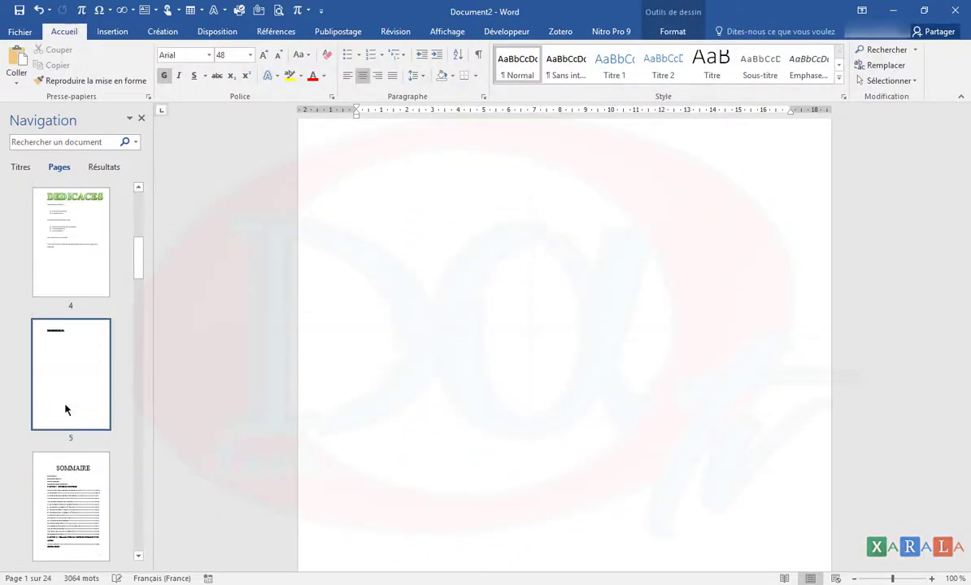
{"action": "left_click", "coordinate": [66, 411]}
{"action": "scroll", "coordinate": [745, 438], "scroll_direction": "down", "scroll_amount": 8}
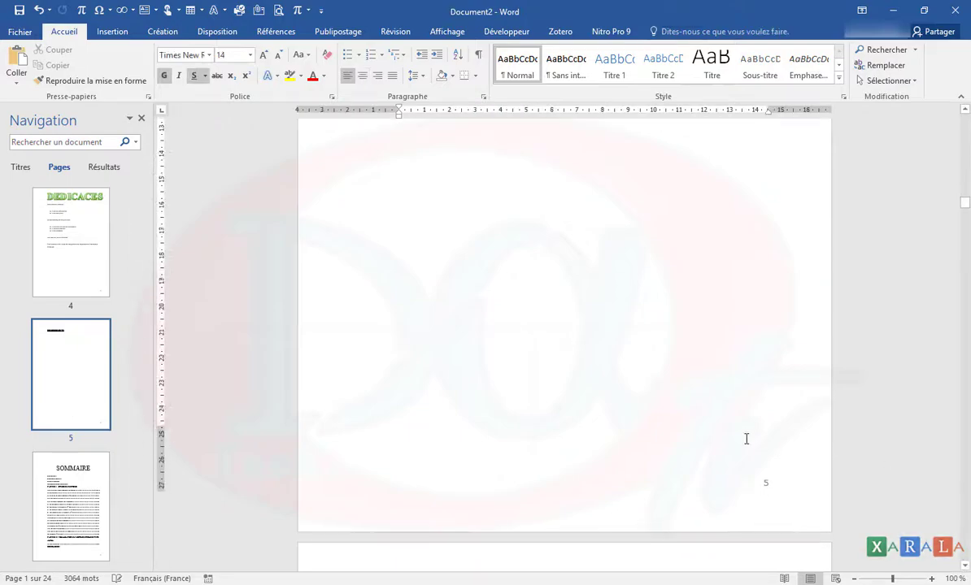
{"action": "scroll", "coordinate": [745, 439], "scroll_direction": "down", "scroll_amount": 10}
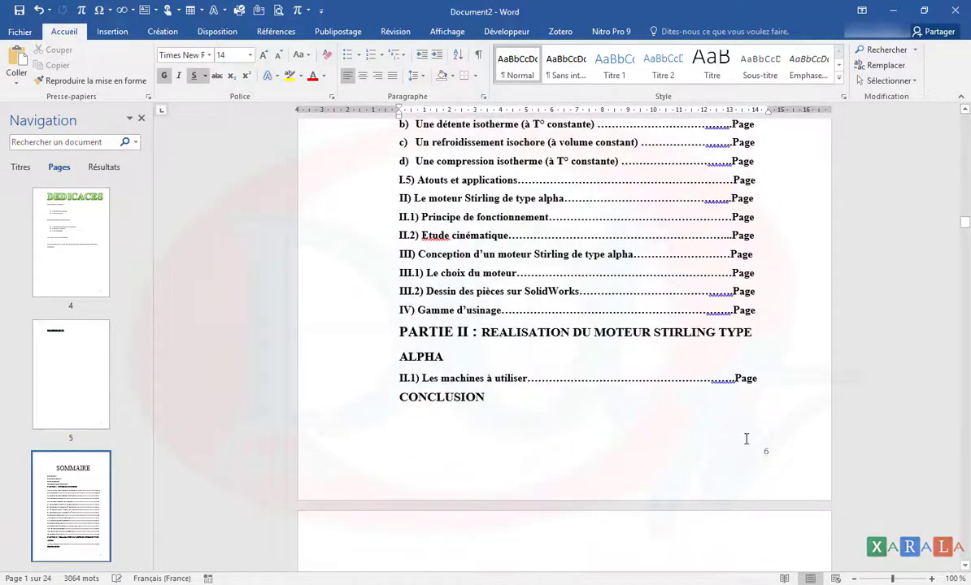
{"action": "scroll", "coordinate": [746, 439], "scroll_direction": "up", "scroll_amount": 10}
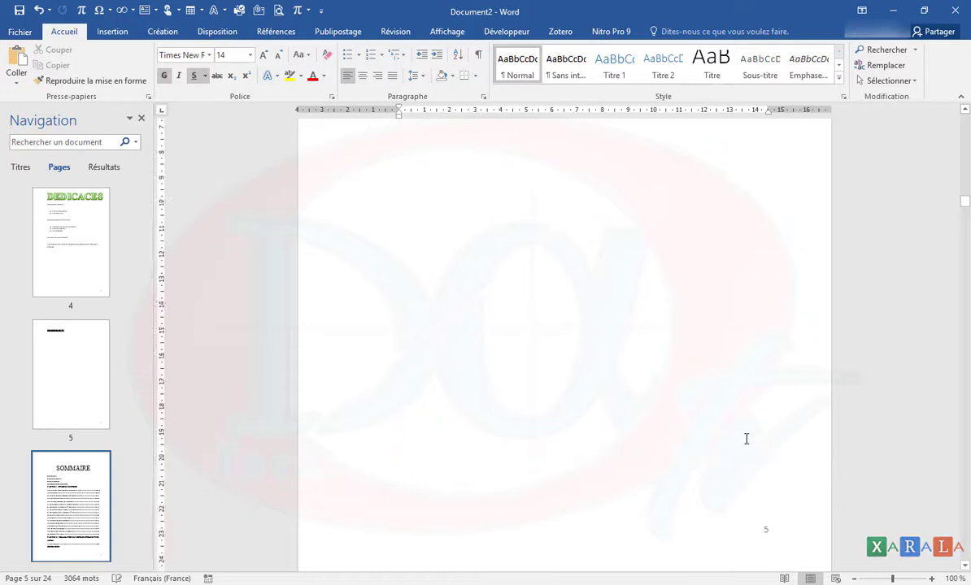
{"action": "scroll", "coordinate": [102, 332], "scroll_direction": "up", "scroll_amount": 5}
Compare the footer numbers on the cover page and on page 2, leaving the cursor in page 2's body
{"action": "left_click", "coordinate": [87, 360]}
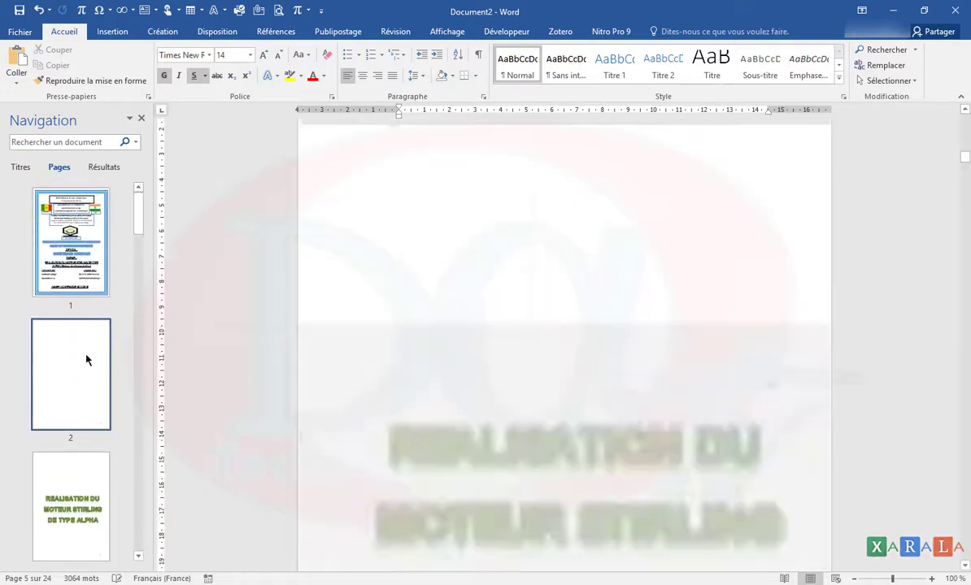
{"action": "scroll", "coordinate": [708, 422], "scroll_direction": "down", "scroll_amount": 10}
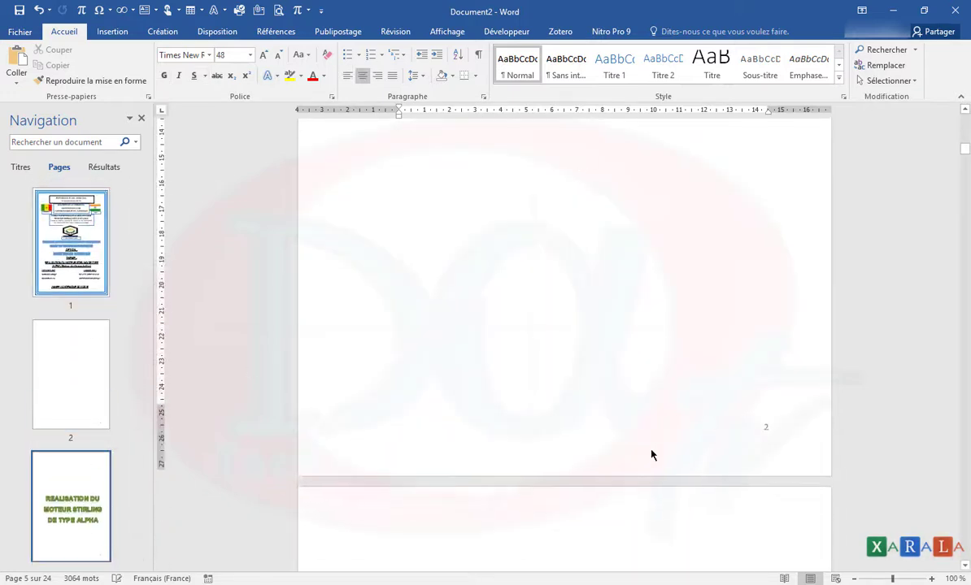
{"action": "left_click", "coordinate": [102, 387]}
{"action": "scroll", "coordinate": [574, 436], "scroll_direction": "up", "scroll_amount": 3}
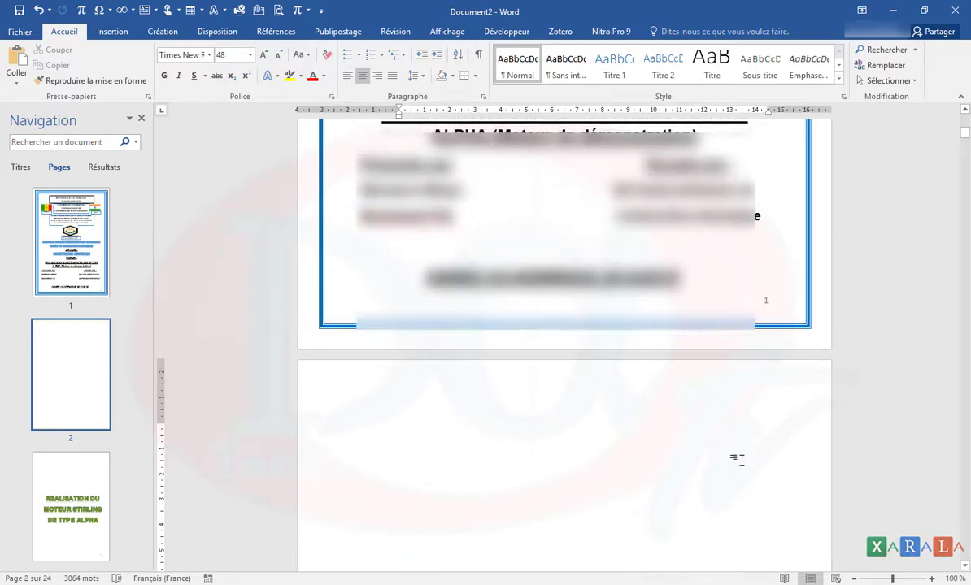
{"action": "scroll", "coordinate": [740, 460], "scroll_direction": "down", "scroll_amount": 10}
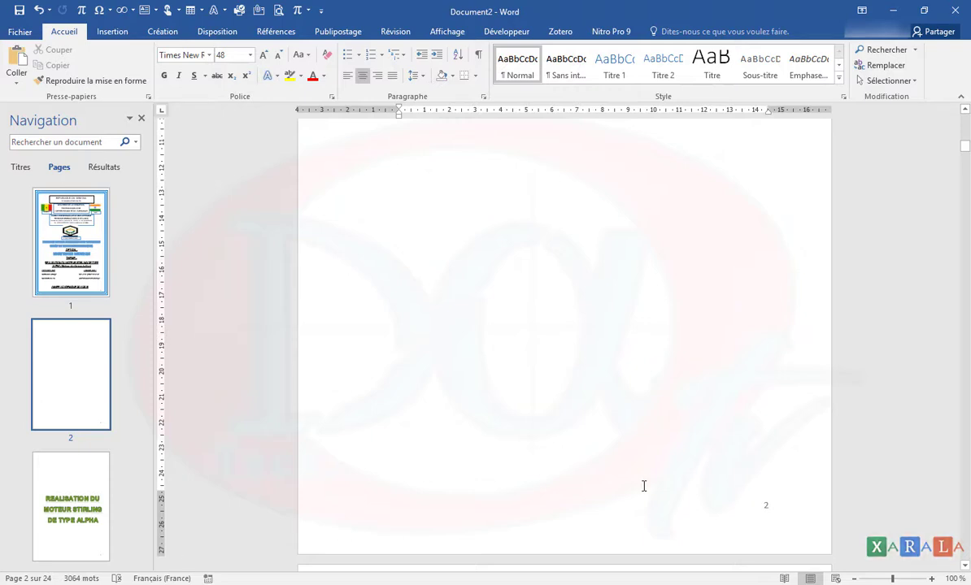
{"action": "double_click", "coordinate": [606, 518]}
{"action": "double_click", "coordinate": [606, 383]}
{"action": "scroll", "coordinate": [607, 382], "scroll_direction": "up", "scroll_amount": 7}
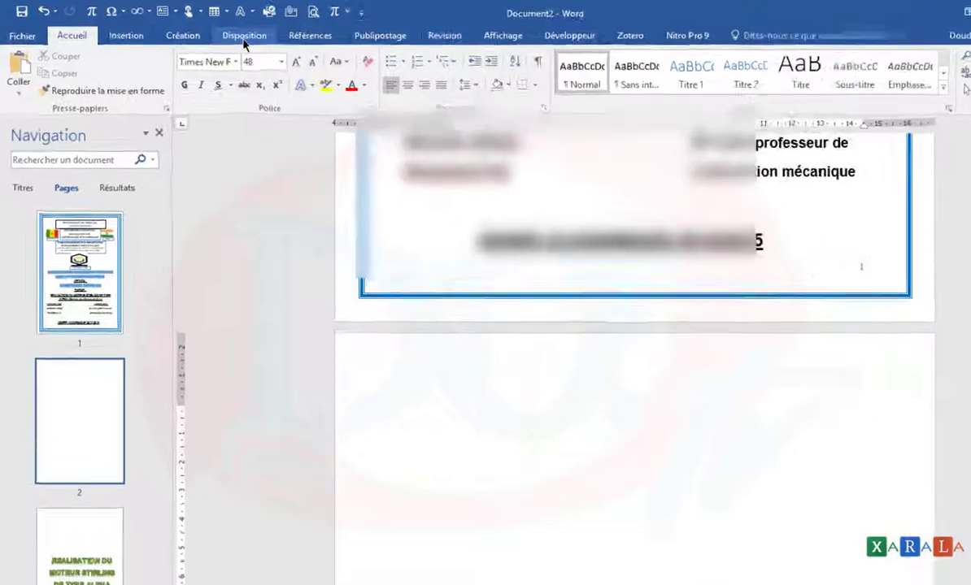
Review the available page and section break types for page 2, including the Page suivante section break
{"action": "left_click", "coordinate": [217, 34]}
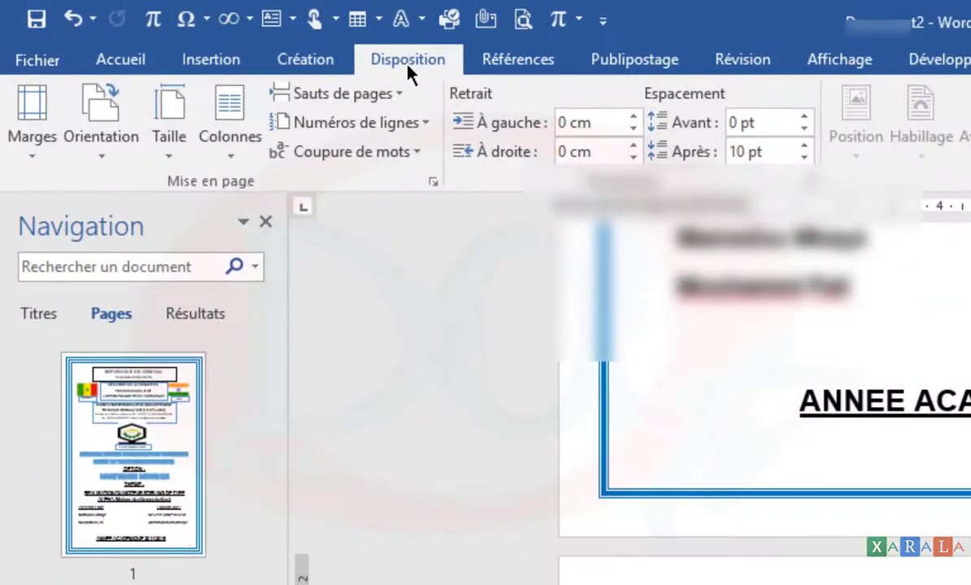
{"action": "left_click", "coordinate": [397, 95]}
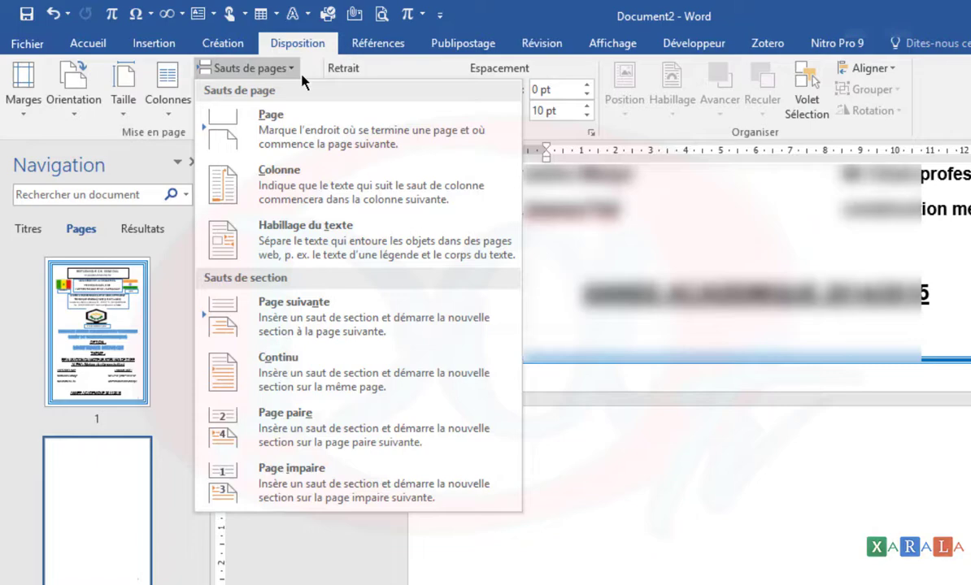
{"action": "left_click", "coordinate": [270, 122]}
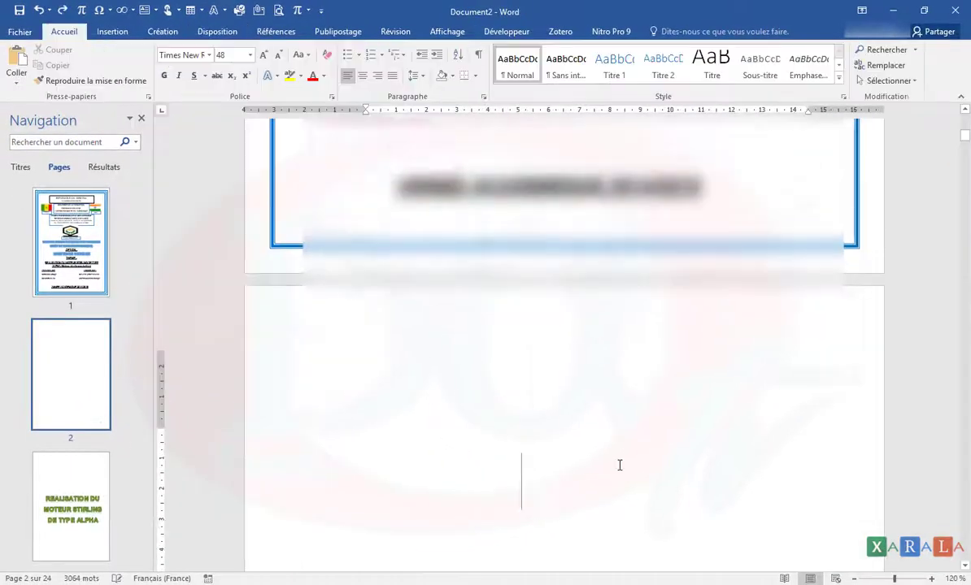
{"action": "scroll", "coordinate": [626, 469], "scroll_direction": "up", "scroll_amount": 3}
{"action": "scroll", "coordinate": [625, 469], "scroll_direction": "down", "scroll_amount": 5}
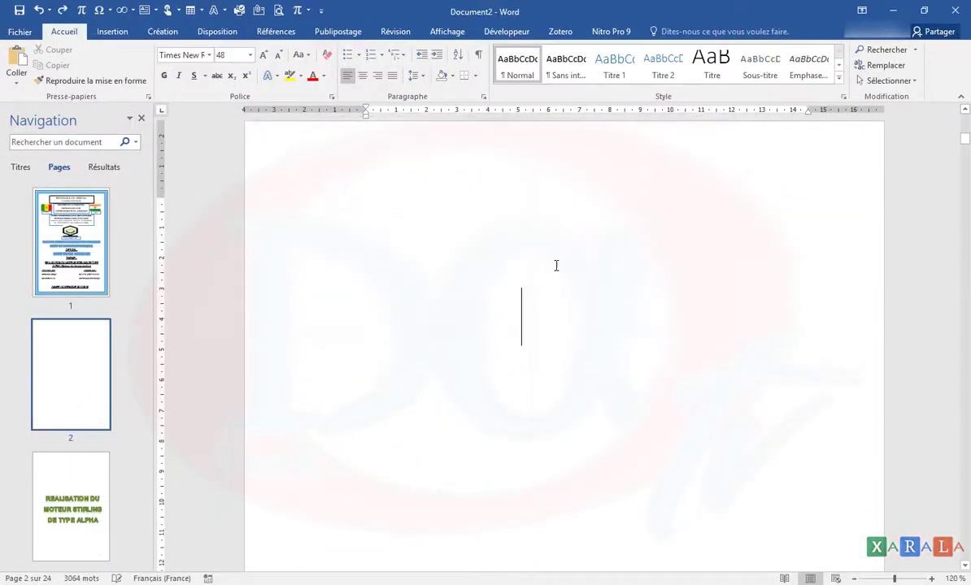
{"action": "double_click", "coordinate": [557, 277]}
{"action": "left_click", "coordinate": [215, 31]}
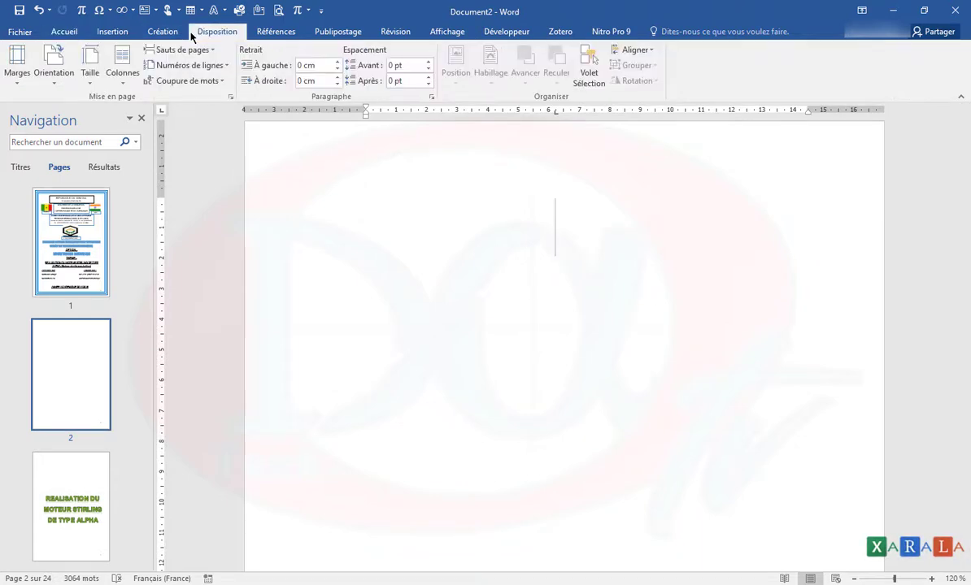
{"action": "left_click", "coordinate": [214, 51]}
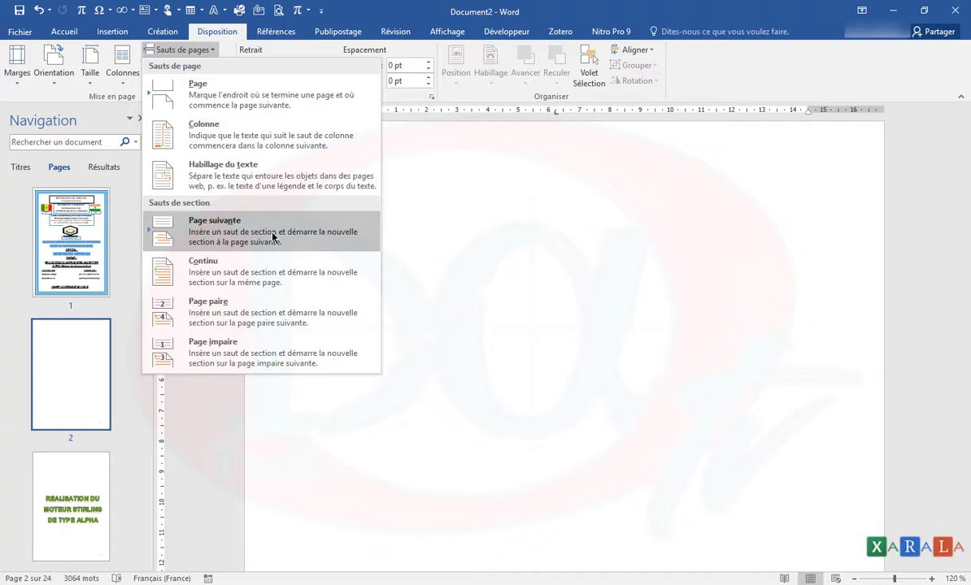
{"action": "left_click", "coordinate": [501, 348]}
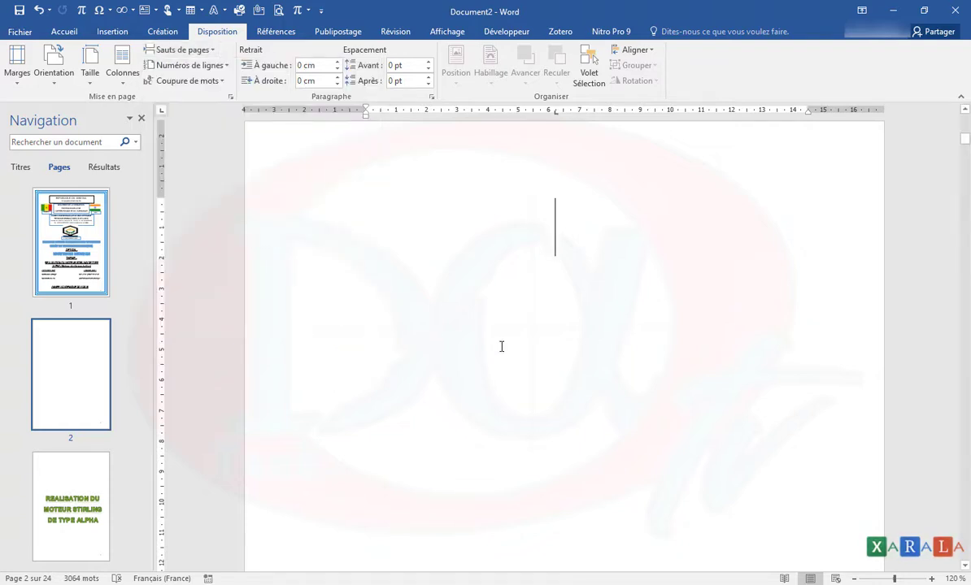
Open the header on page 2 and examine the section labels and footer numbers from the cover page through to SOMMAIRE
{"action": "scroll", "coordinate": [501, 348], "scroll_direction": "up", "scroll_amount": 3}
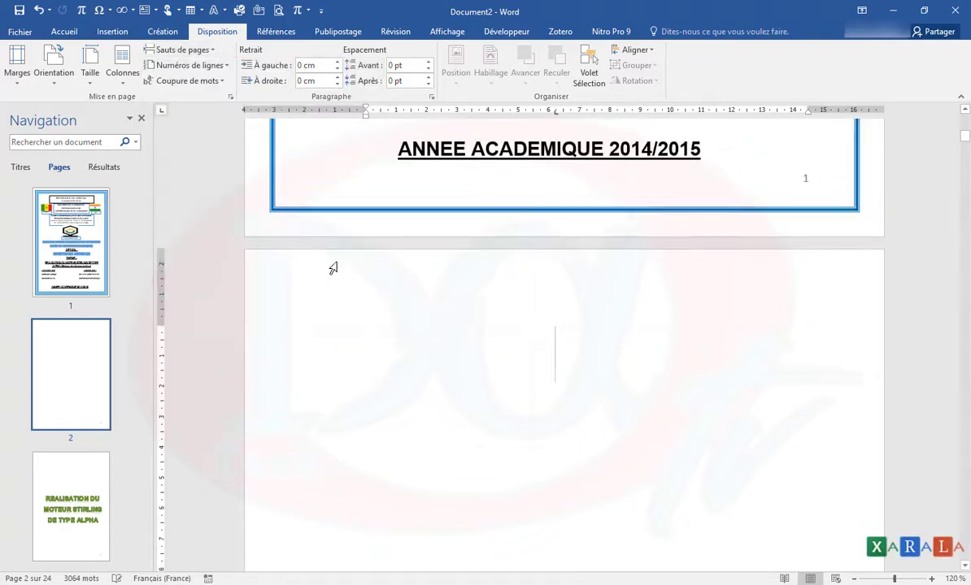
{"action": "double_click", "coordinate": [548, 280]}
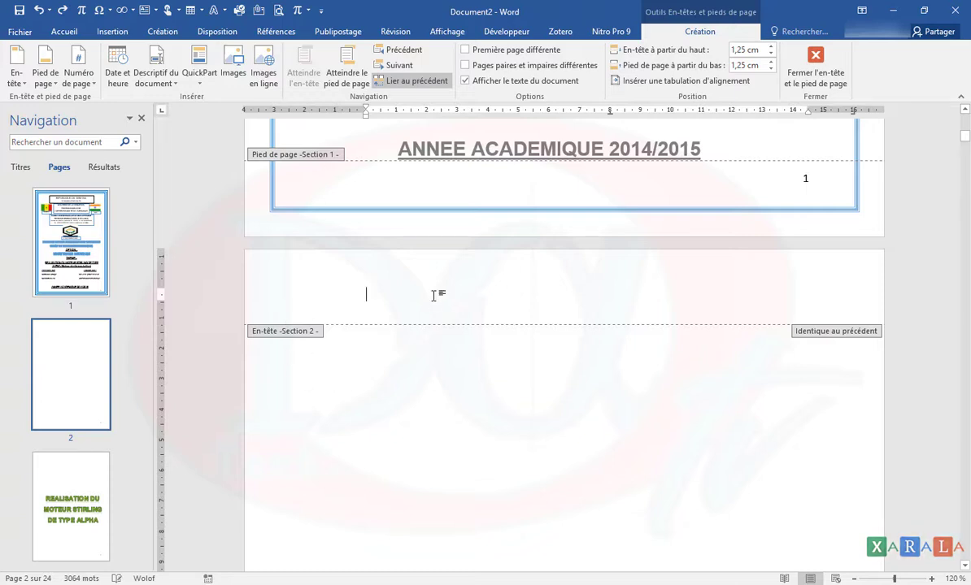
{"action": "scroll", "coordinate": [500, 372], "scroll_direction": "down", "scroll_amount": 15}
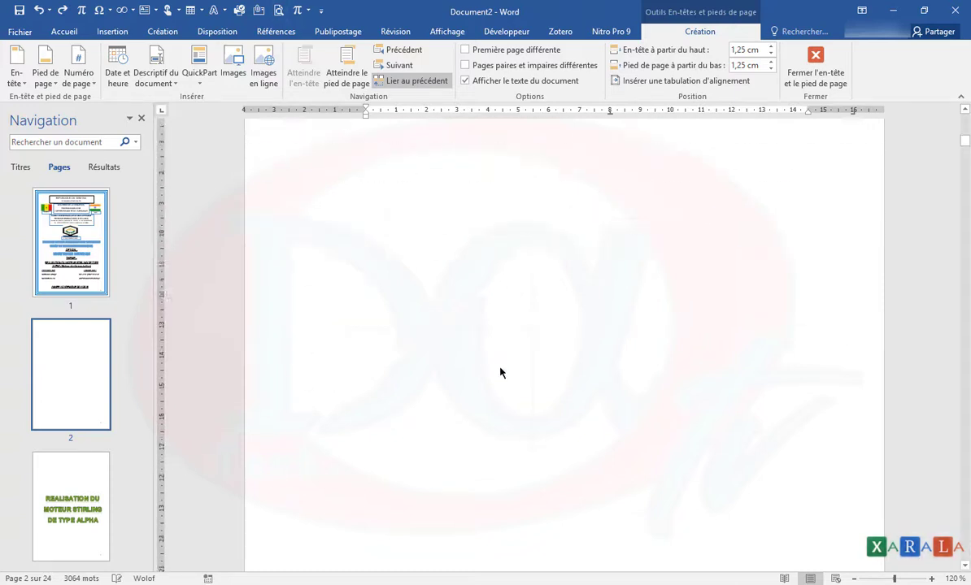
{"action": "scroll", "coordinate": [499, 373], "scroll_direction": "up", "scroll_amount": 6}
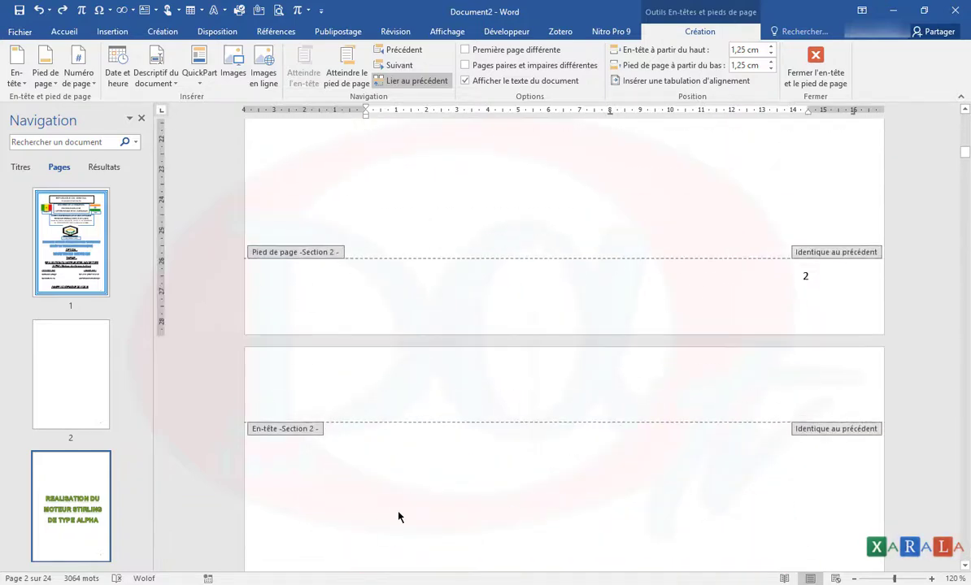
{"action": "scroll", "coordinate": [398, 517], "scroll_direction": "down", "scroll_amount": 15}
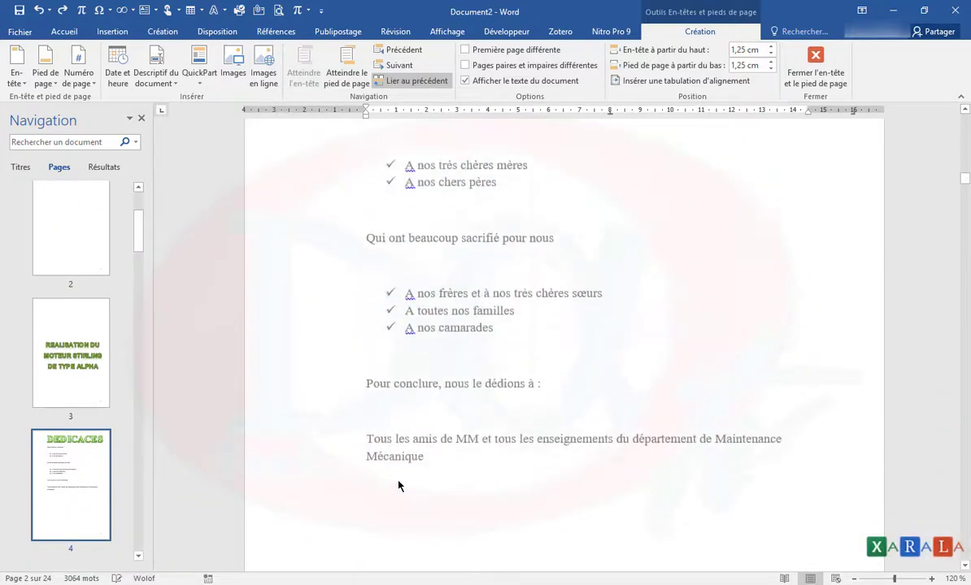
{"action": "scroll", "coordinate": [398, 485], "scroll_direction": "up", "scroll_amount": 7}
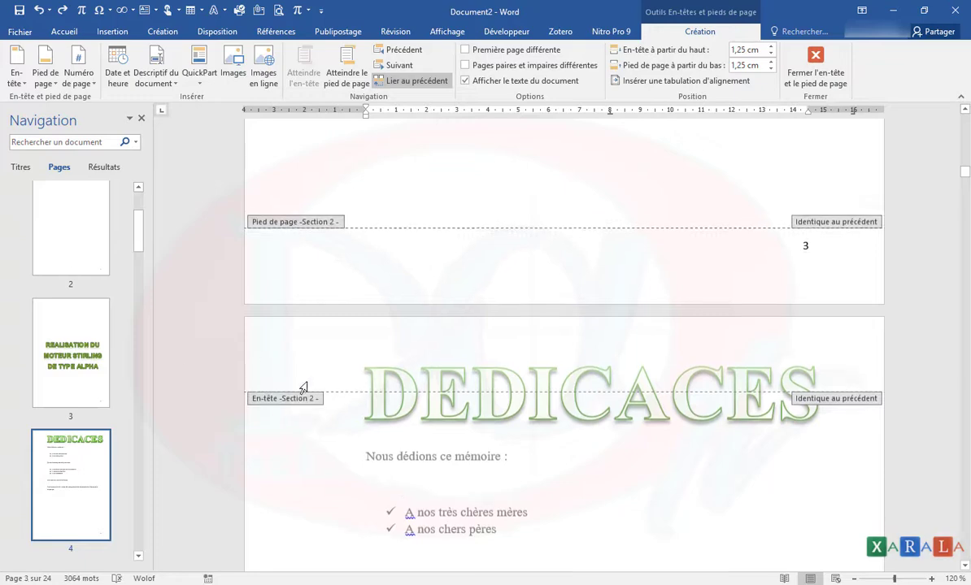
{"action": "scroll", "coordinate": [349, 420], "scroll_direction": "down", "scroll_amount": 15}
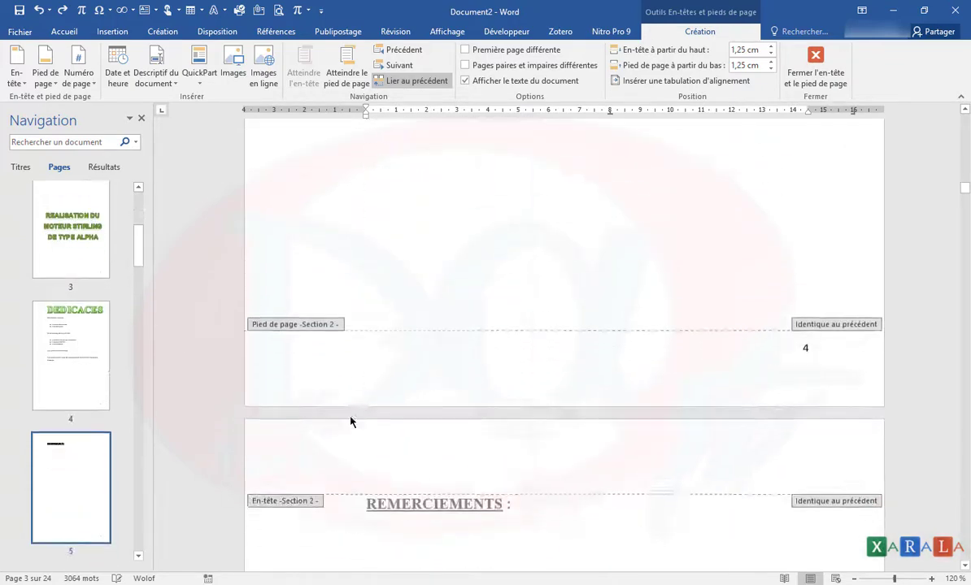
{"action": "scroll", "coordinate": [351, 422], "scroll_direction": "down", "scroll_amount": 15}
{"action": "scroll", "coordinate": [347, 421], "scroll_direction": "up", "scroll_amount": 4}
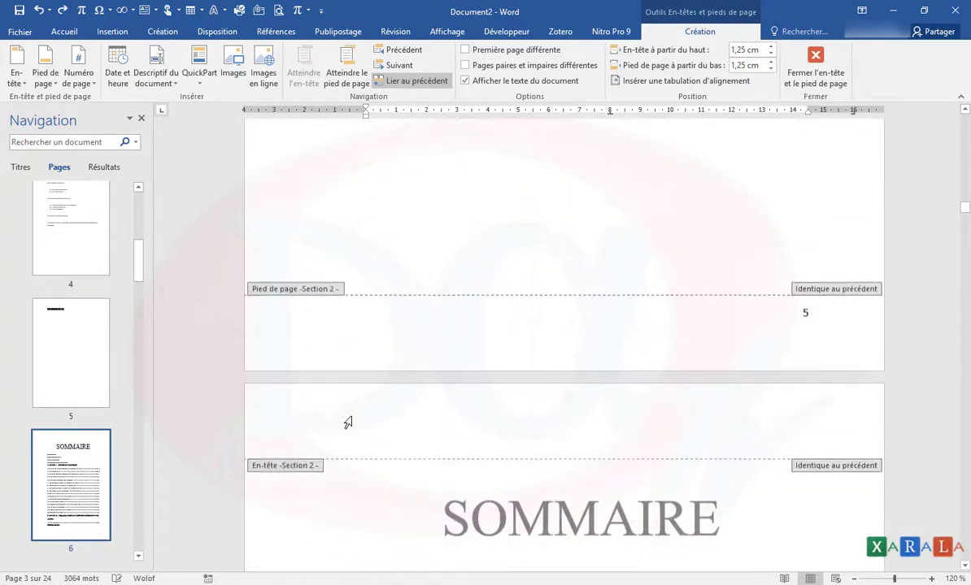
Return to the body of the REMERCIEMENTS page and insert a Page suivante section break so SOMMAIRE begins a new section
{"action": "left_click", "coordinate": [454, 360]}
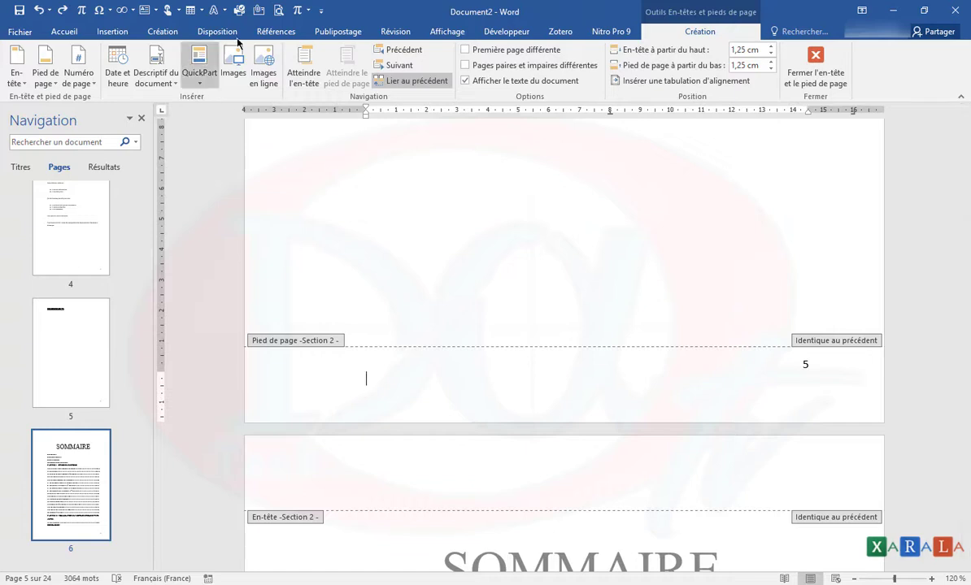
{"action": "double_click", "coordinate": [481, 299]}
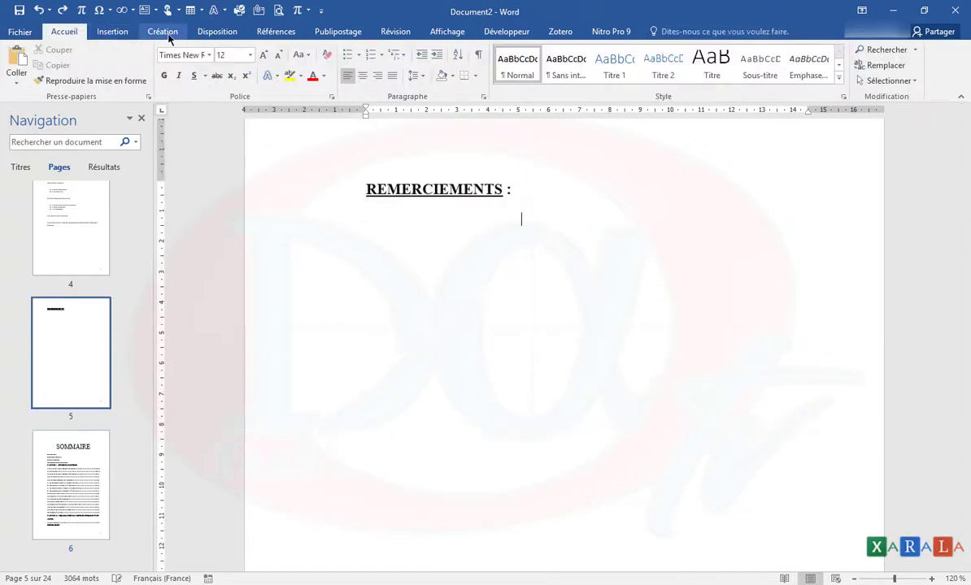
{"action": "left_click", "coordinate": [218, 32]}
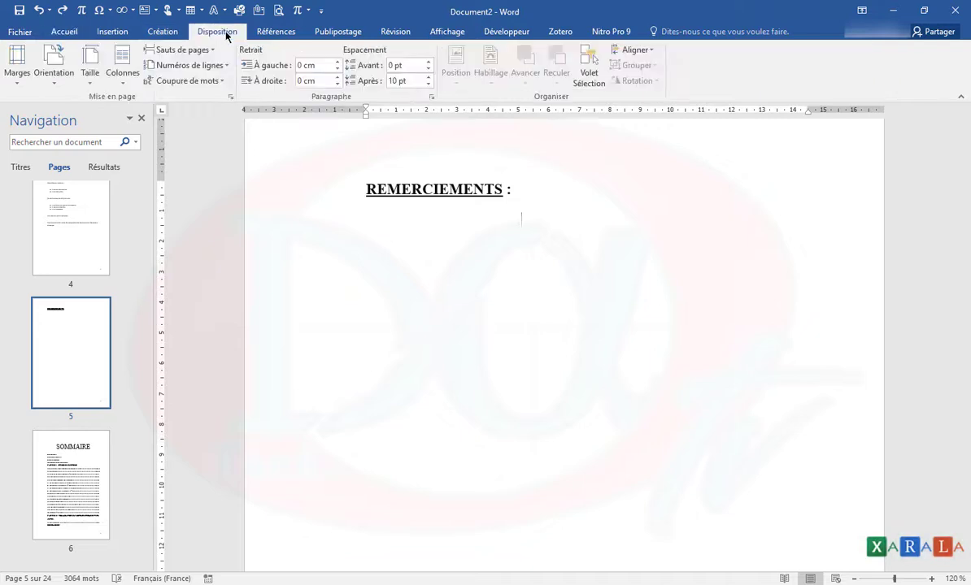
{"action": "left_click", "coordinate": [181, 50]}
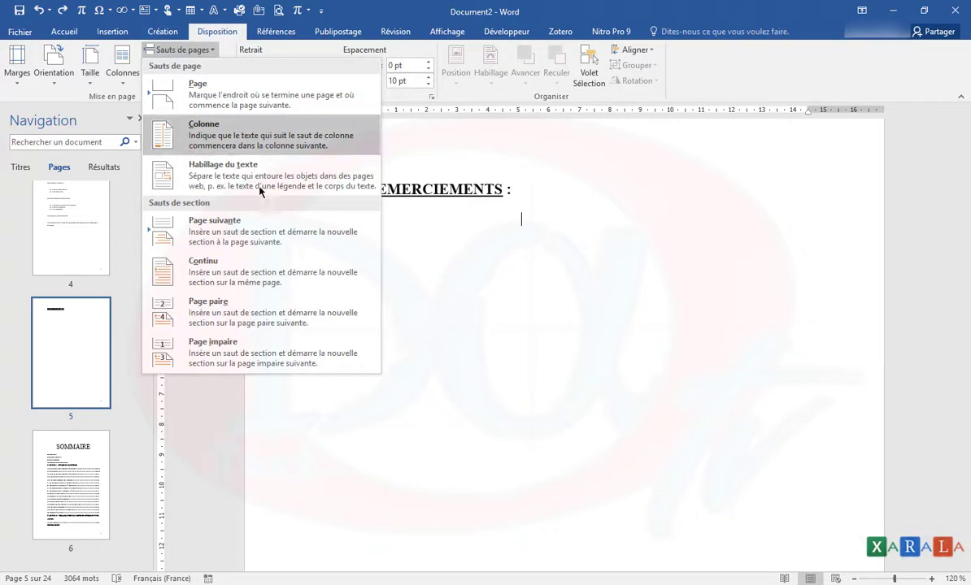
{"action": "left_click", "coordinate": [288, 265]}
{"action": "scroll", "coordinate": [481, 303], "scroll_direction": "down", "scroll_amount": 3}
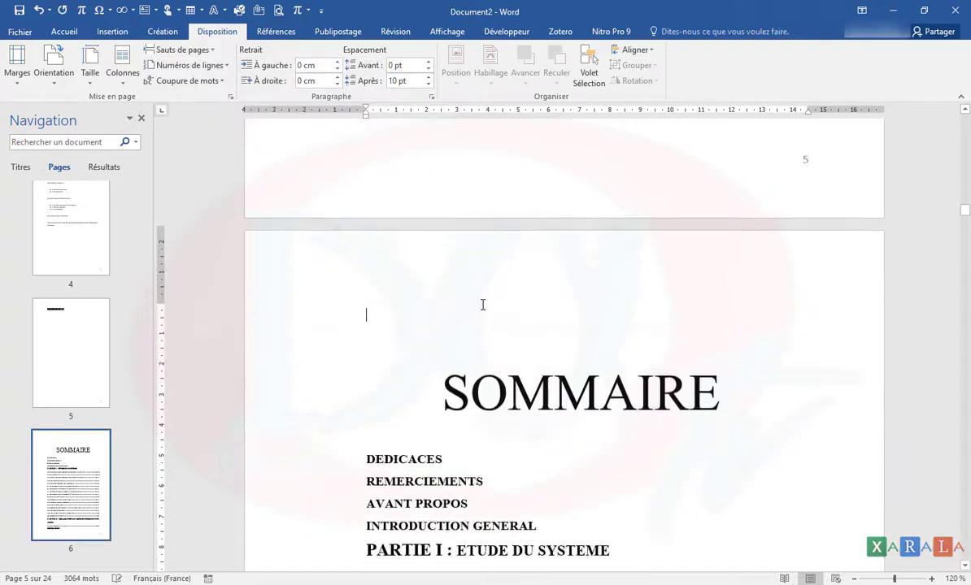
{"action": "scroll", "coordinate": [513, 270], "scroll_direction": "up", "scroll_amount": 3}
{"action": "scroll", "coordinate": [514, 271], "scroll_direction": "down", "scroll_amount": 3}
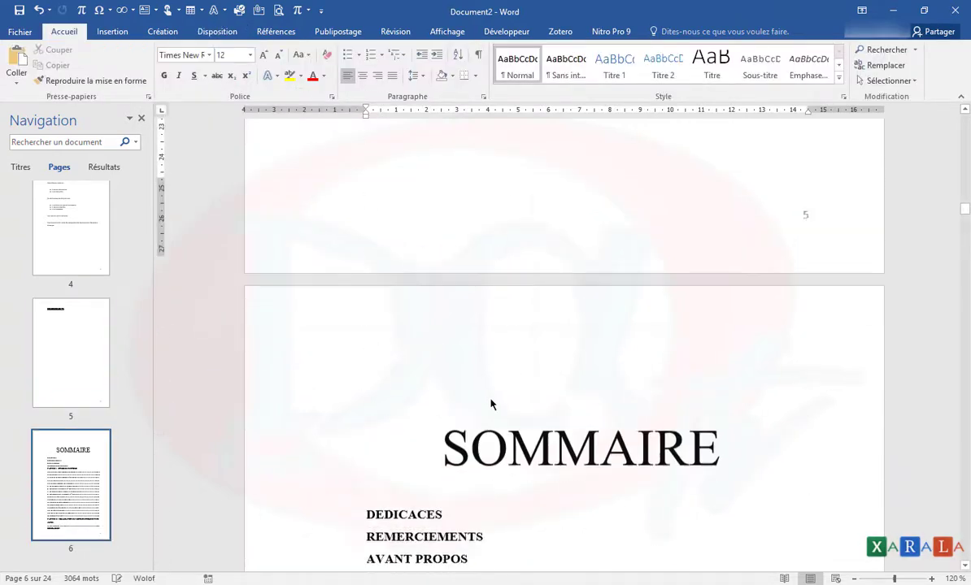
Open the SOMMAIRE page's header and compare its section label with the one on the REMERCIEMENTS page's footer
{"action": "double_click", "coordinate": [590, 266]}
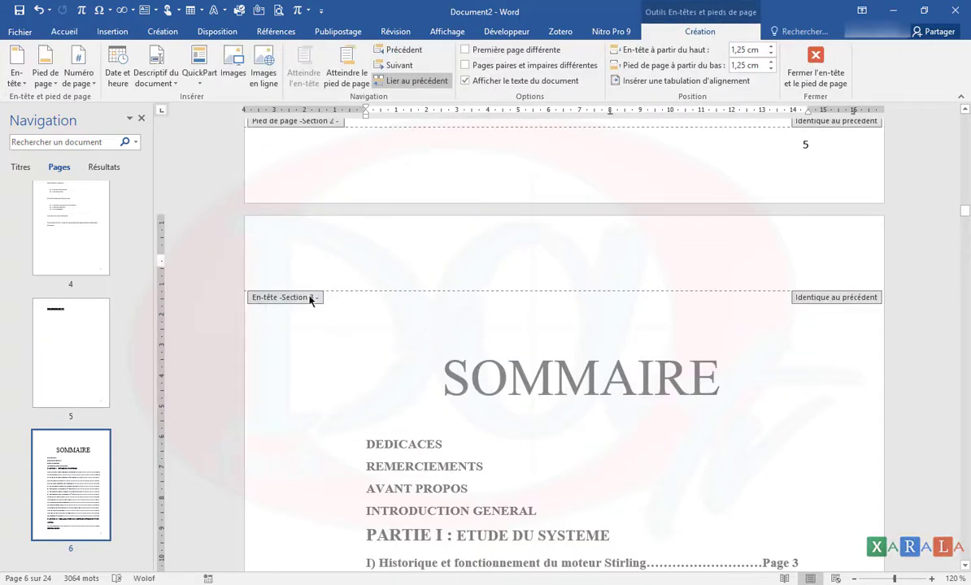
{"action": "scroll", "coordinate": [342, 293], "scroll_direction": "up", "scroll_amount": 2}
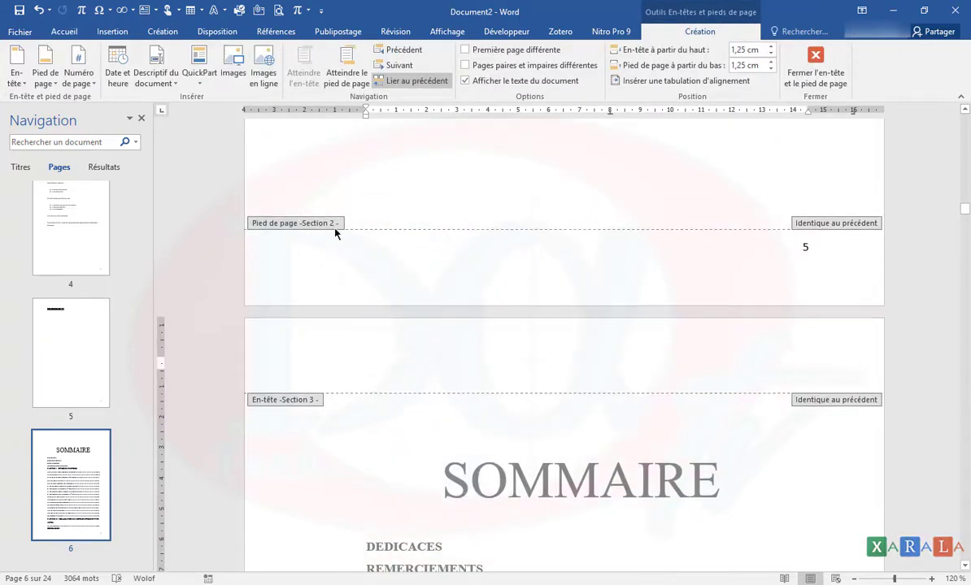
{"action": "scroll", "coordinate": [356, 248], "scroll_direction": "up", "scroll_amount": 6}
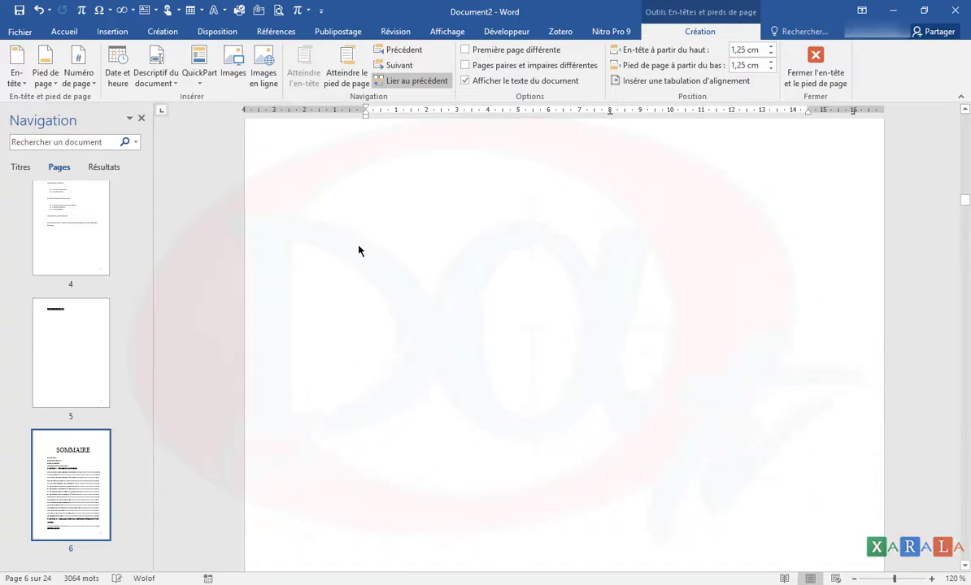
{"action": "scroll", "coordinate": [358, 249], "scroll_direction": "down", "scroll_amount": 5}
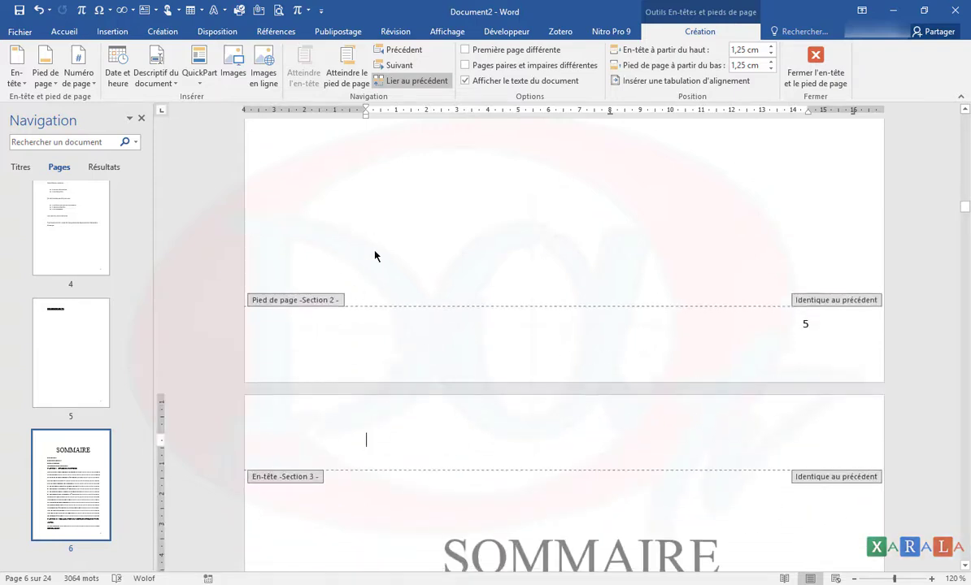
Select the page number in page 2's footer and set section 2's numbering format to I, II, III, ..
{"action": "scroll", "coordinate": [702, 406], "scroll_direction": "up", "scroll_amount": 15}
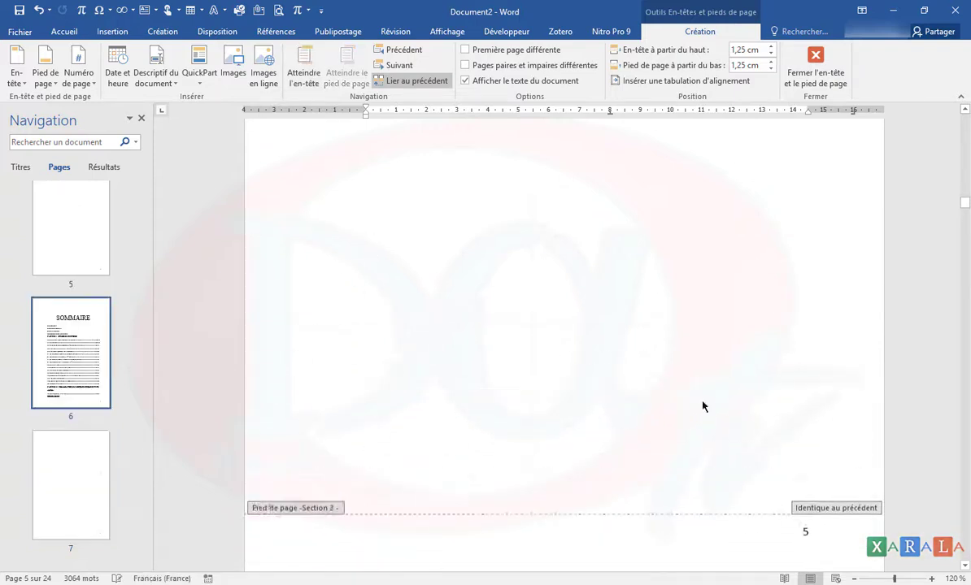
{"action": "scroll", "coordinate": [705, 408], "scroll_direction": "up", "scroll_amount": 12}
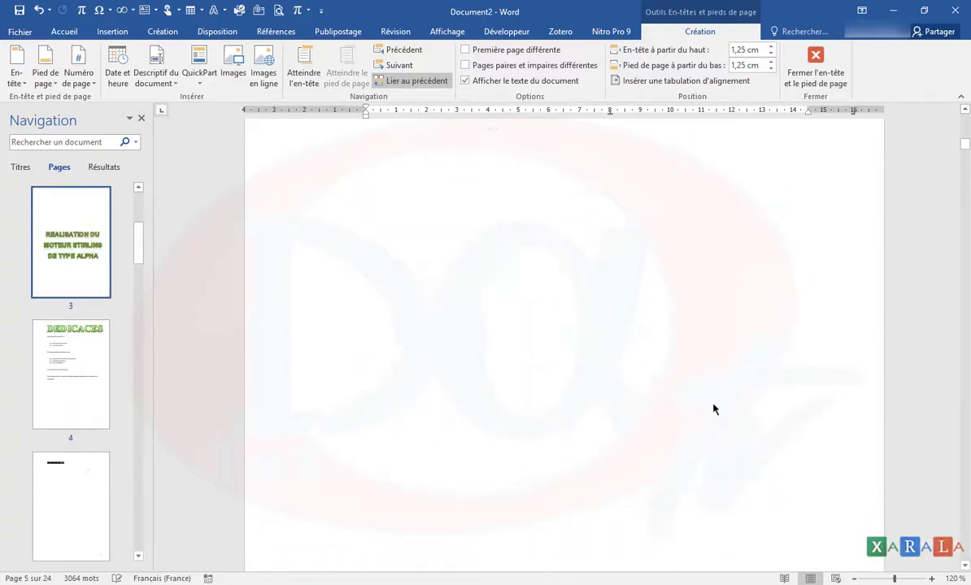
{"action": "scroll", "coordinate": [743, 373], "scroll_direction": "down", "scroll_amount": 15}
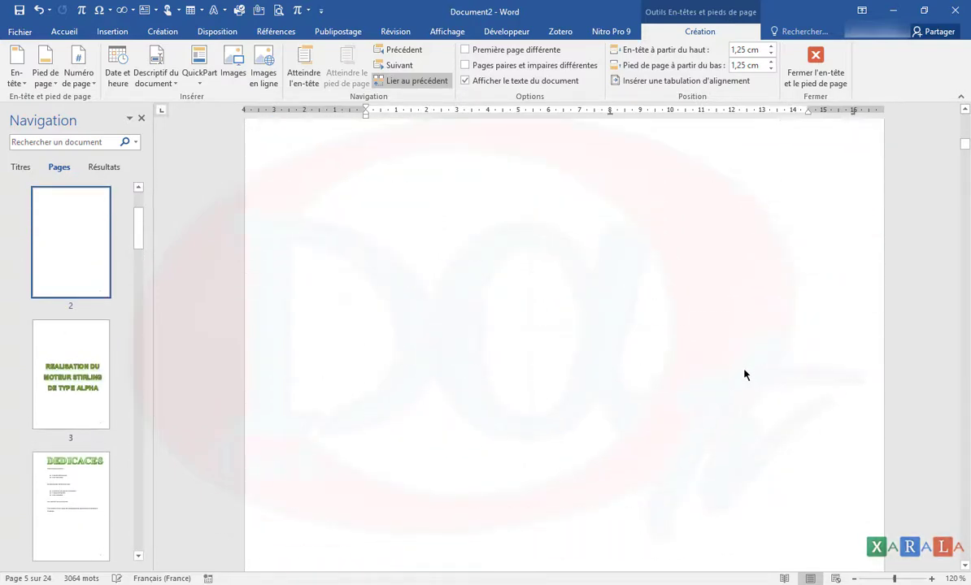
{"action": "left_click", "coordinate": [804, 310]}
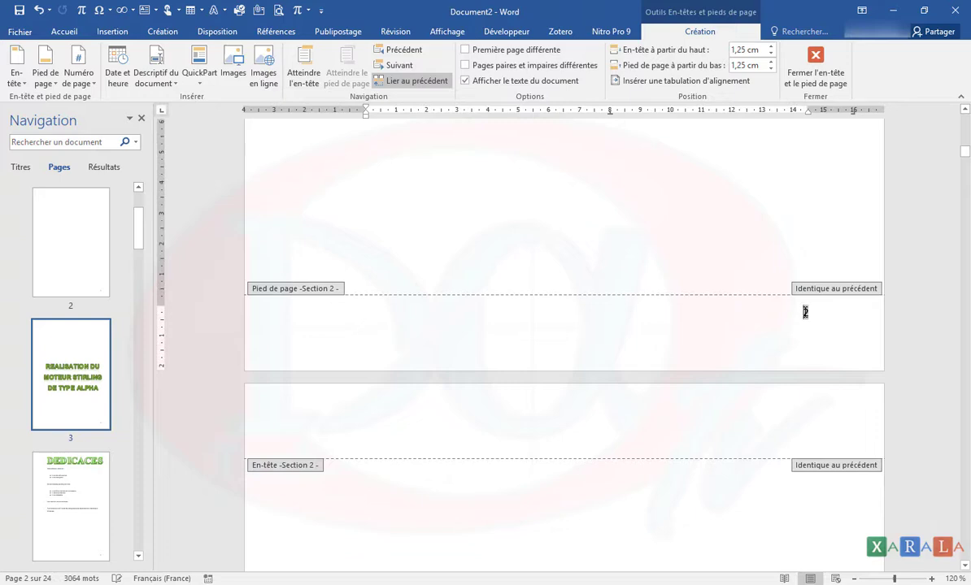
{"action": "left_click", "coordinate": [81, 76]}
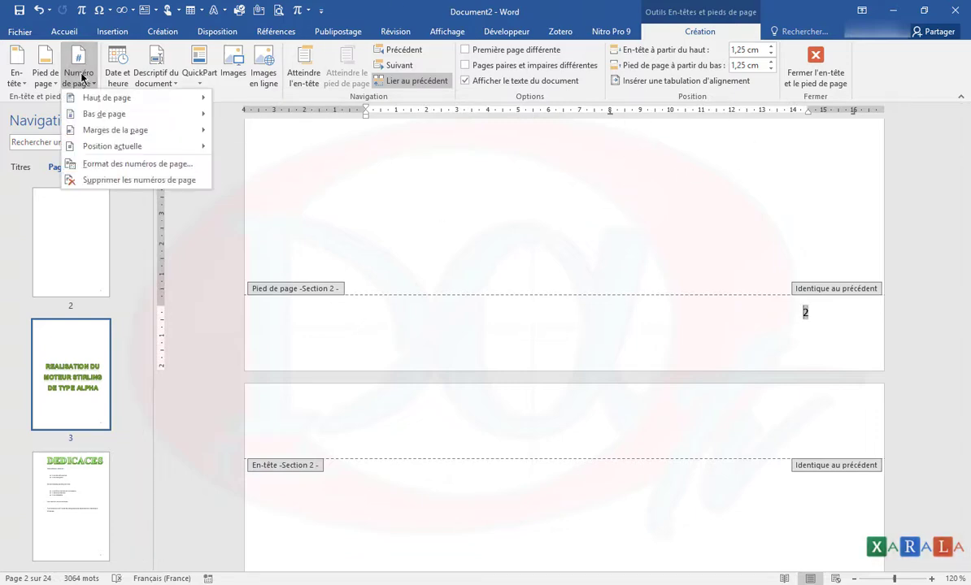
{"action": "left_click", "coordinate": [179, 164]}
{"action": "left_click", "coordinate": [521, 220]}
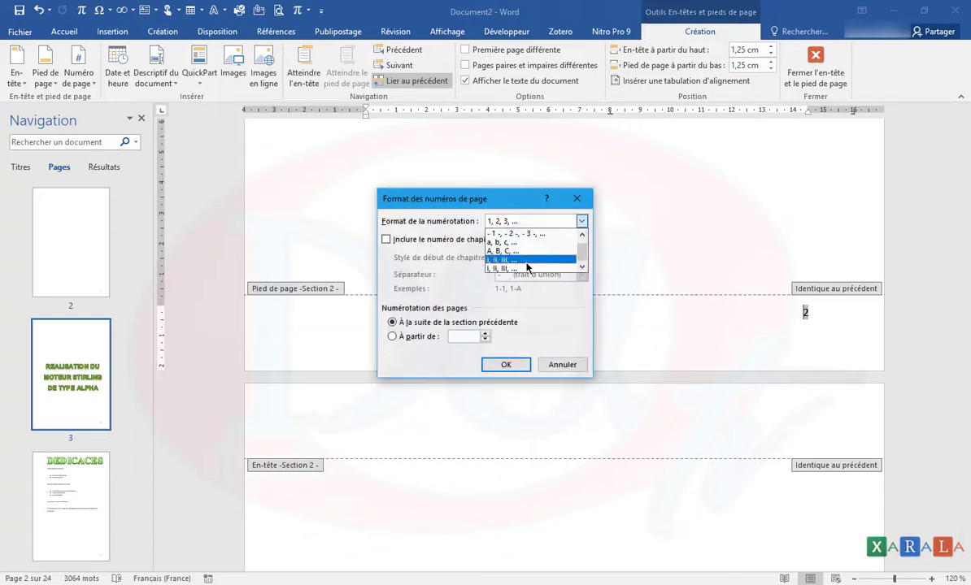
{"action": "left_click", "coordinate": [520, 269]}
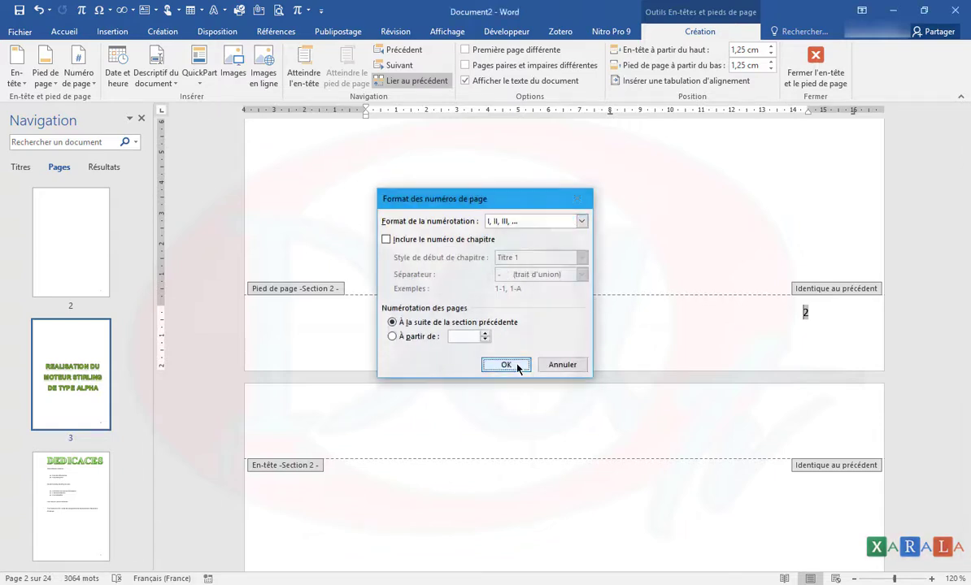
{"action": "left_click", "coordinate": [506, 364]}
Check the Roman page numbers in the footers of page 2 and the title page before DEDICACES
{"action": "scroll", "coordinate": [756, 397], "scroll_direction": "down", "scroll_amount": 2}
{"action": "scroll", "coordinate": [814, 486], "scroll_direction": "up", "scroll_amount": 5}
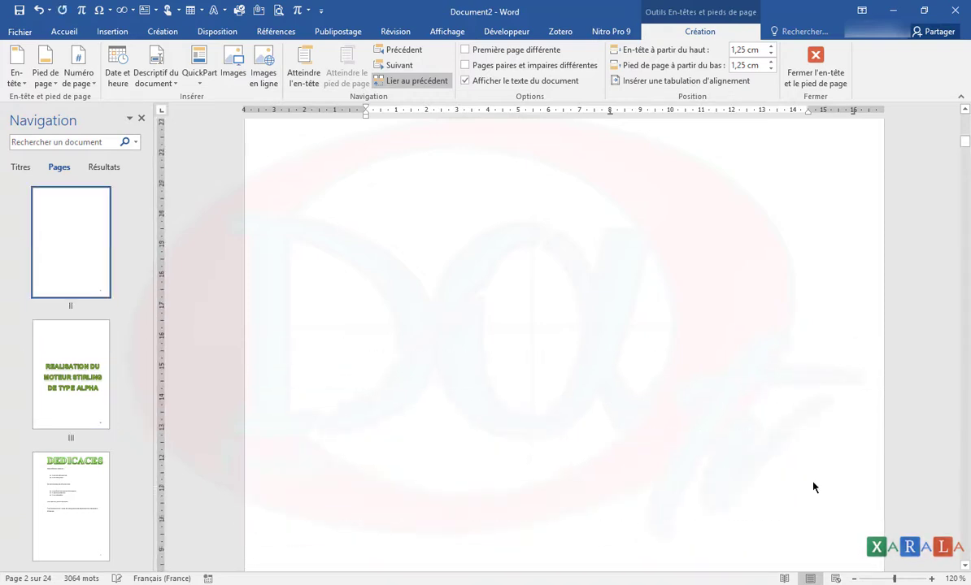
{"action": "scroll", "coordinate": [801, 365], "scroll_direction": "down", "scroll_amount": 8}
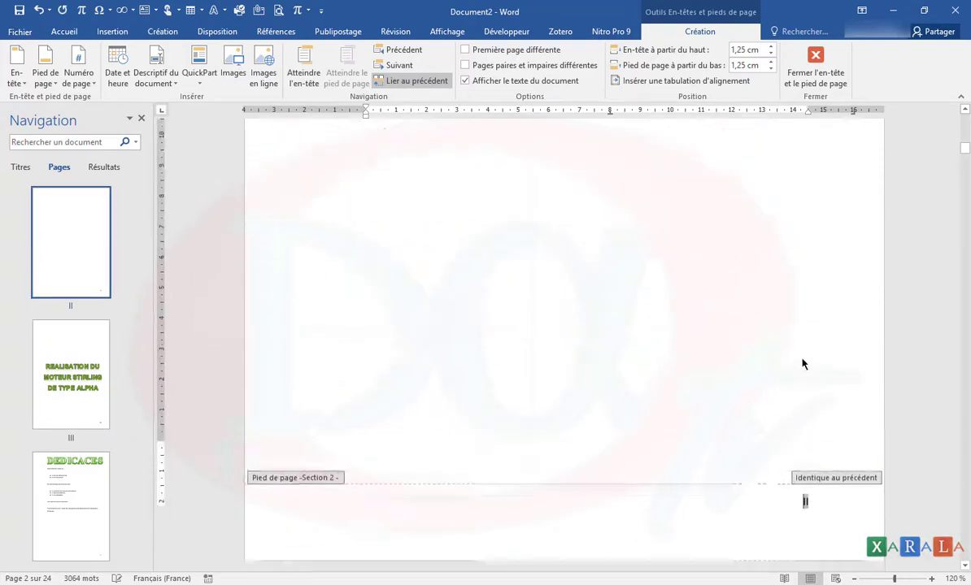
{"action": "scroll", "coordinate": [815, 326], "scroll_direction": "down", "scroll_amount": 10}
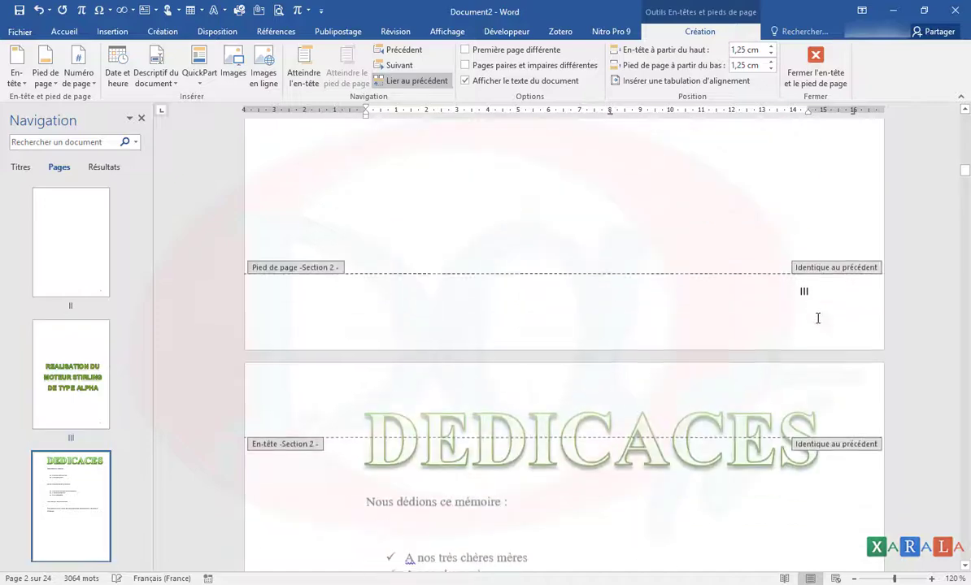
Check the footer page numbers from the DEDICACES page through SOMMAIRE and back up to the cover page
{"action": "scroll", "coordinate": [792, 300], "scroll_direction": "down", "scroll_amount": 11}
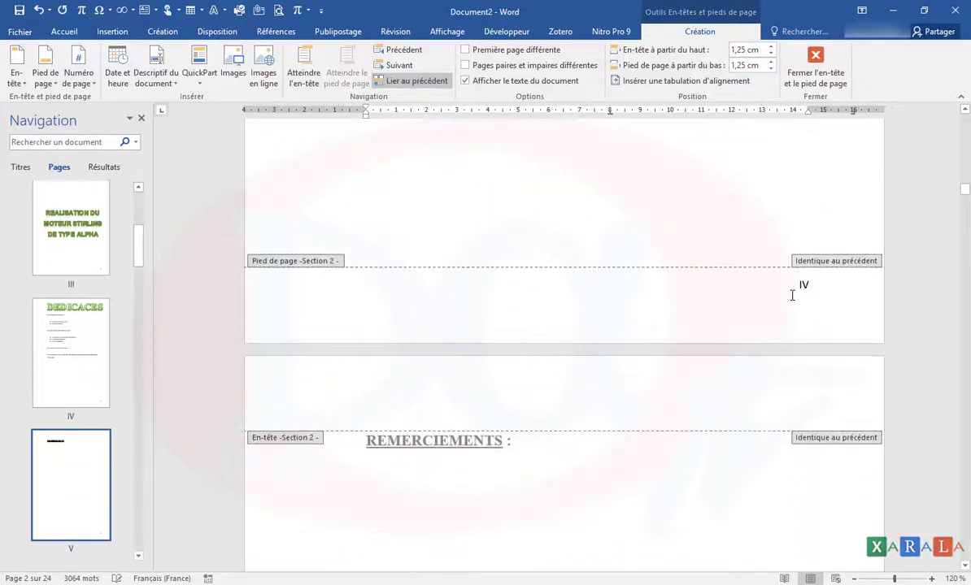
{"action": "scroll", "coordinate": [793, 301], "scroll_direction": "down", "scroll_amount": 10}
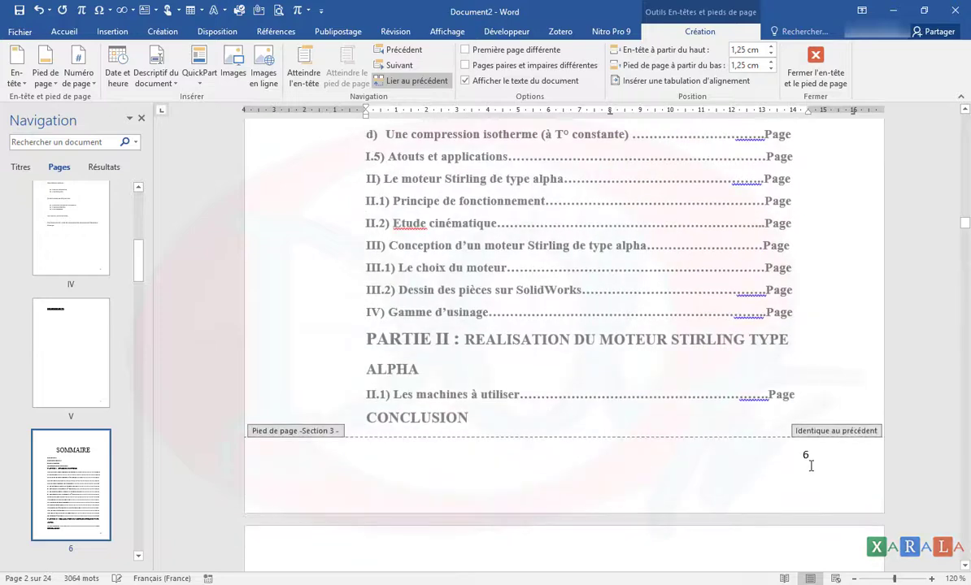
{"action": "scroll", "coordinate": [810, 465], "scroll_direction": "up", "scroll_amount": 10}
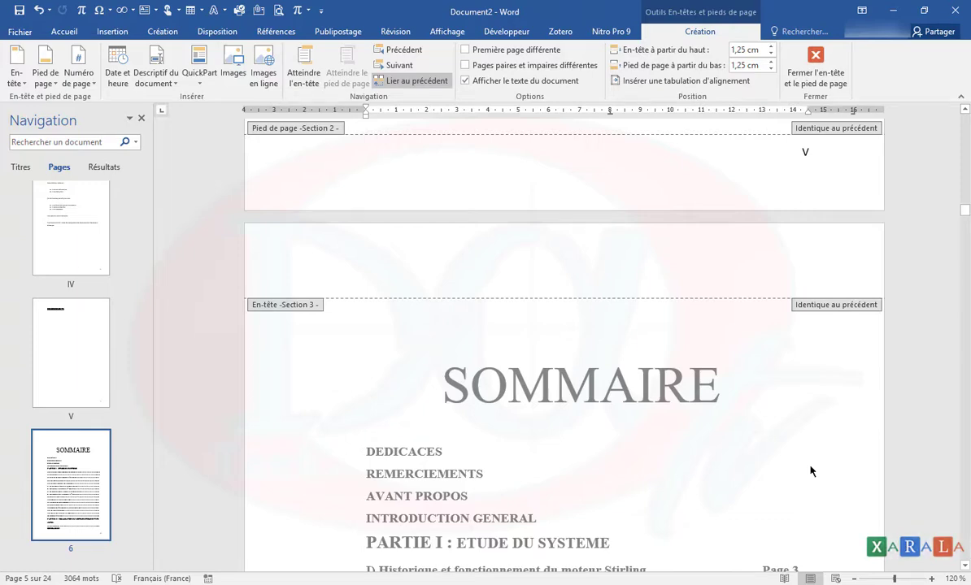
{"action": "scroll", "coordinate": [811, 472], "scroll_direction": "up", "scroll_amount": 10}
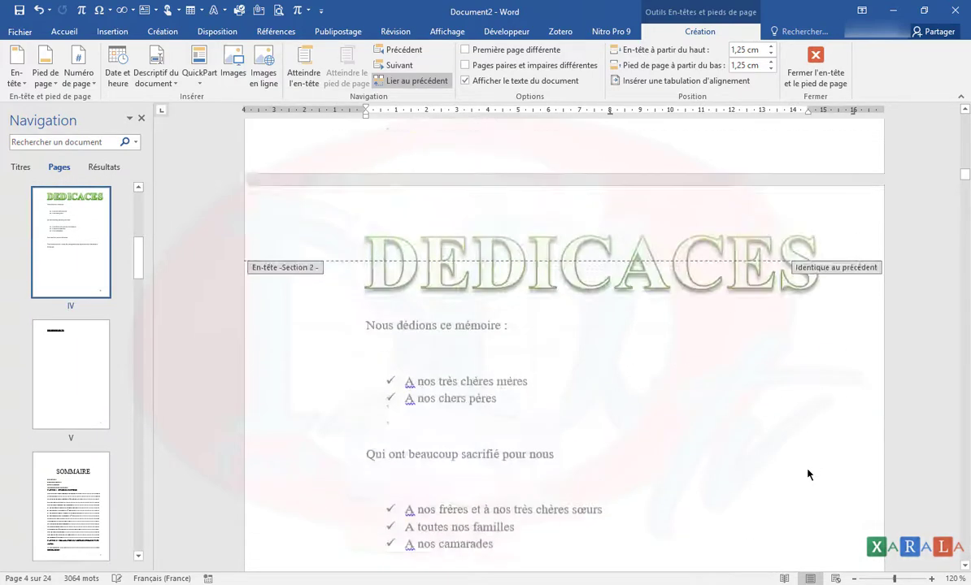
{"action": "scroll", "coordinate": [807, 474], "scroll_direction": "up", "scroll_amount": 10}
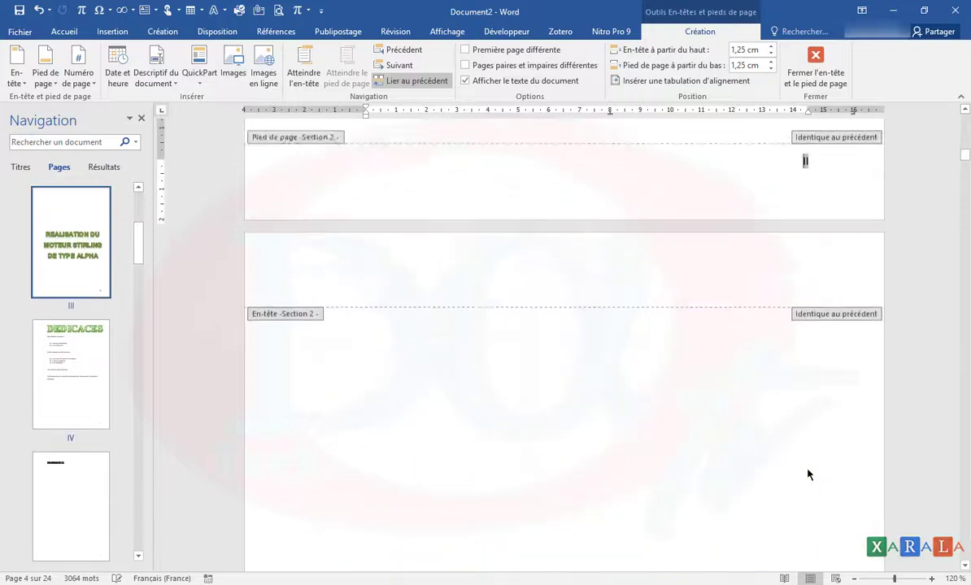
{"action": "scroll", "coordinate": [807, 474], "scroll_direction": "up", "scroll_amount": 8}
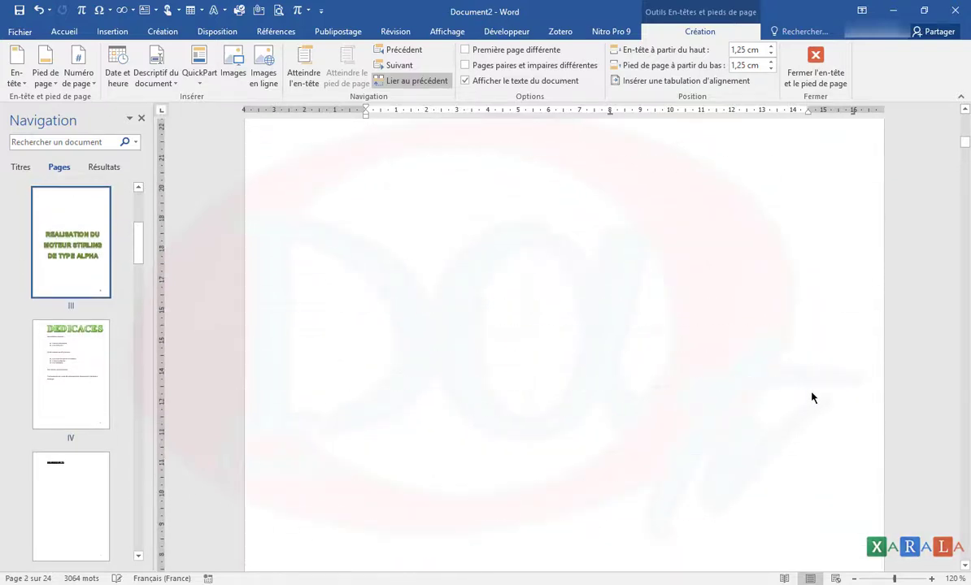
{"action": "scroll", "coordinate": [811, 397], "scroll_direction": "up", "scroll_amount": 8}
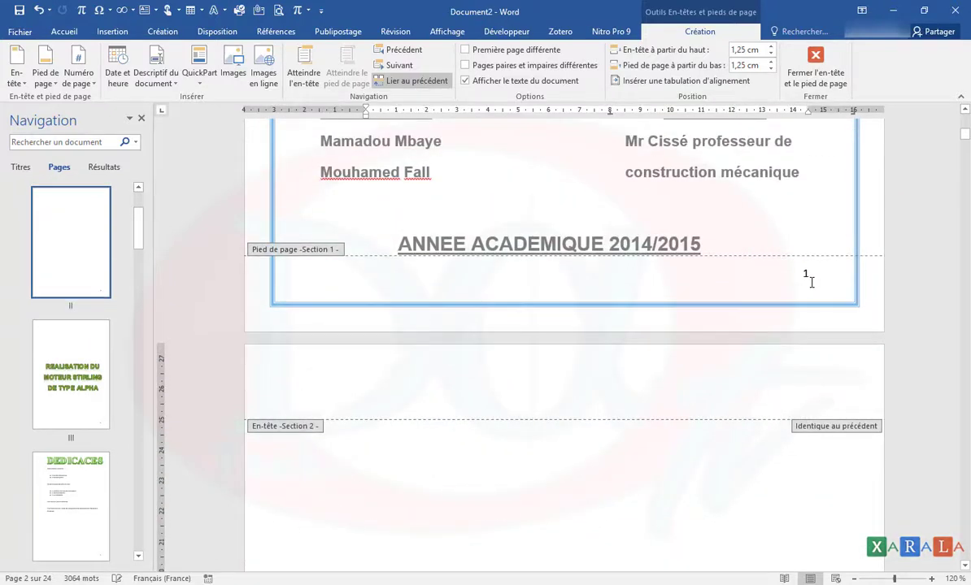
Set section 2's page numbering to start at I instead of continuing from the previous section
{"action": "scroll", "coordinate": [810, 284], "scroll_direction": "down", "scroll_amount": 10}
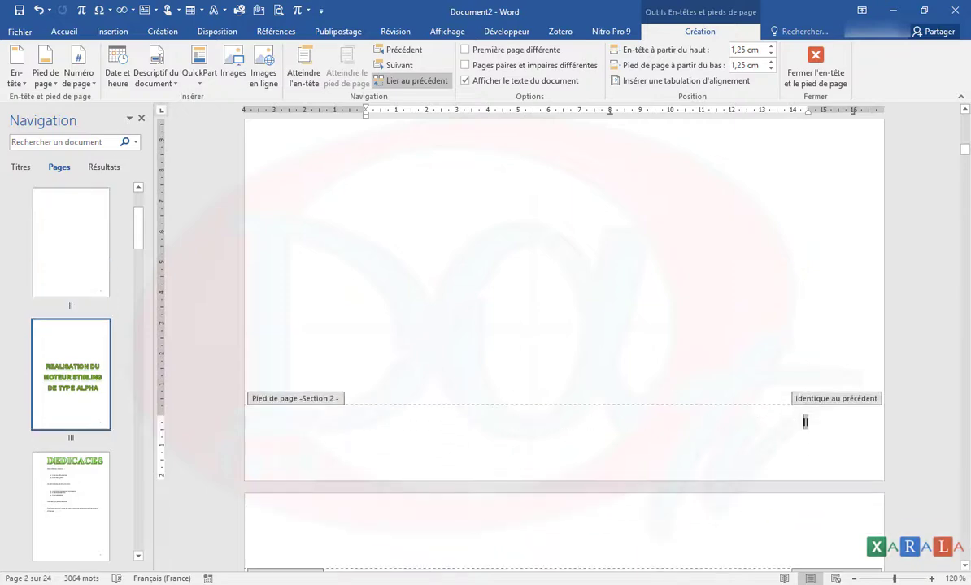
{"action": "left_click", "coordinate": [78, 75]}
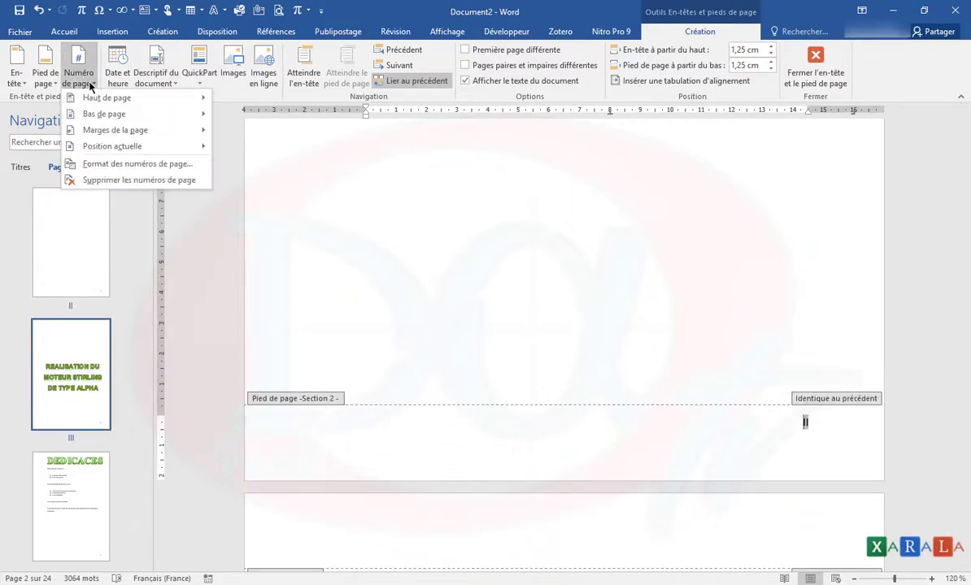
{"action": "left_click", "coordinate": [151, 163]}
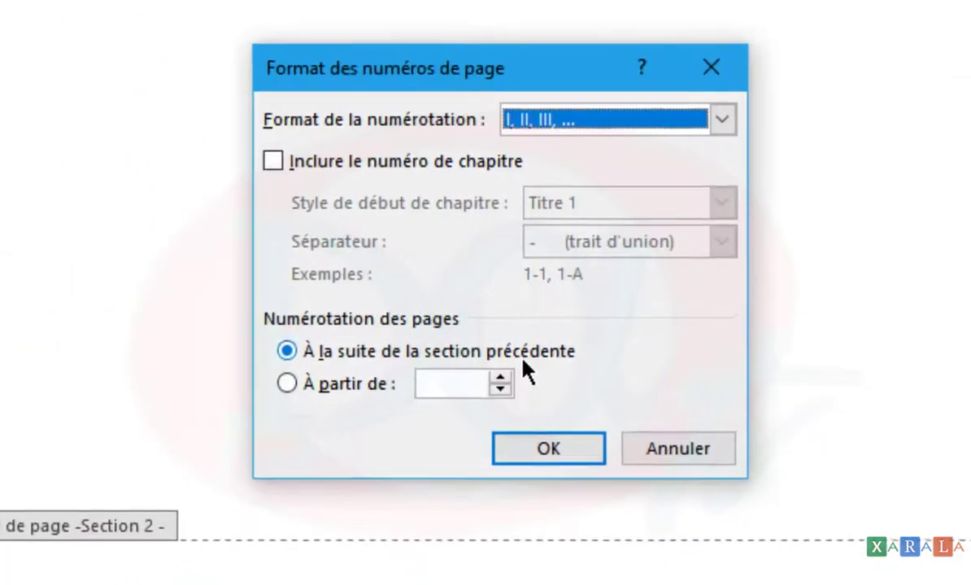
{"action": "left_click", "coordinate": [429, 384]}
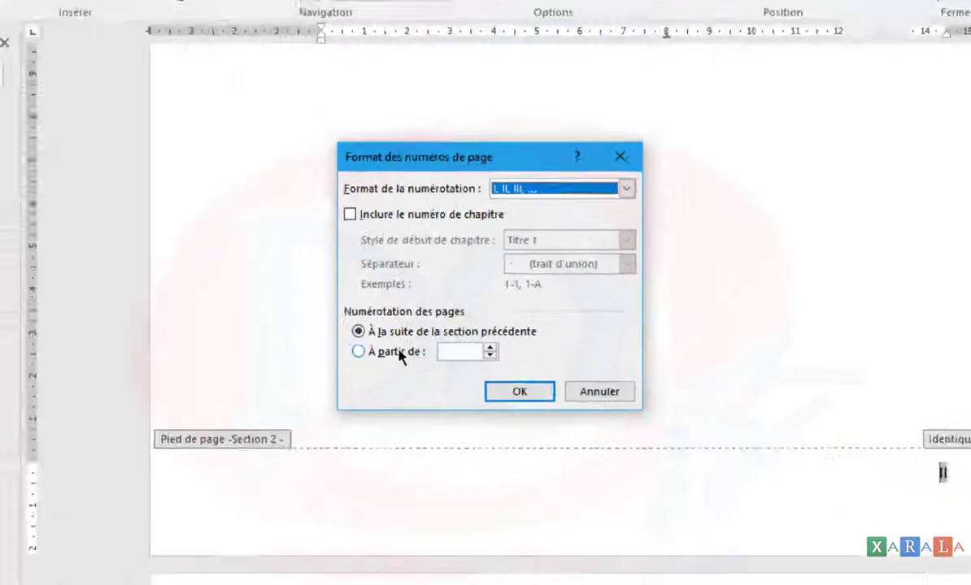
{"action": "left_click", "coordinate": [506, 365]}
Try to delete the page number from the cover page's footer, checking page 2's footer, and undo the deletion
{"action": "scroll", "coordinate": [693, 388], "scroll_direction": "up", "scroll_amount": 12}
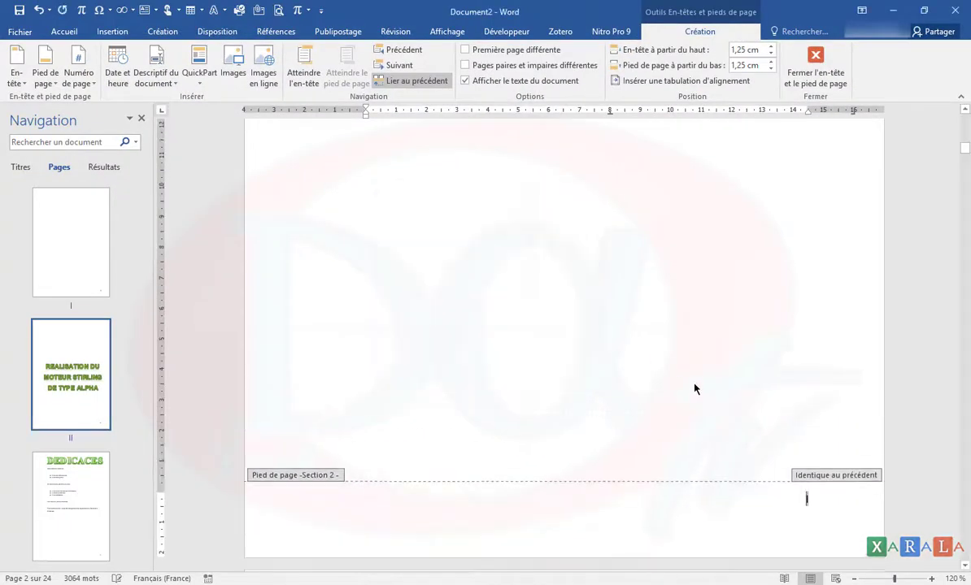
{"action": "scroll", "coordinate": [809, 247], "scroll_direction": "down", "scroll_amount": 12}
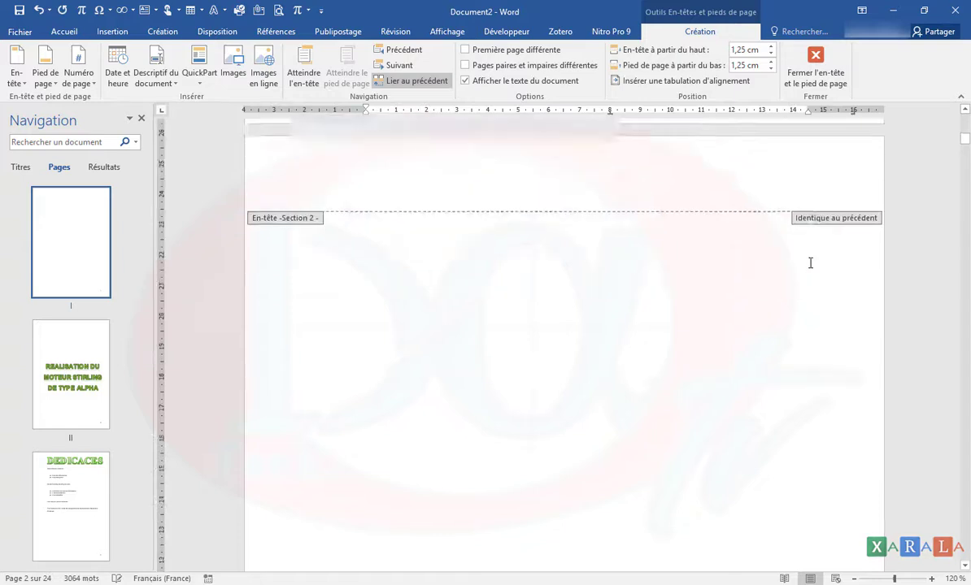
{"action": "scroll", "coordinate": [801, 288], "scroll_direction": "up", "scroll_amount": 1}
{"action": "scroll", "coordinate": [801, 288], "scroll_direction": "up", "scroll_amount": 10}
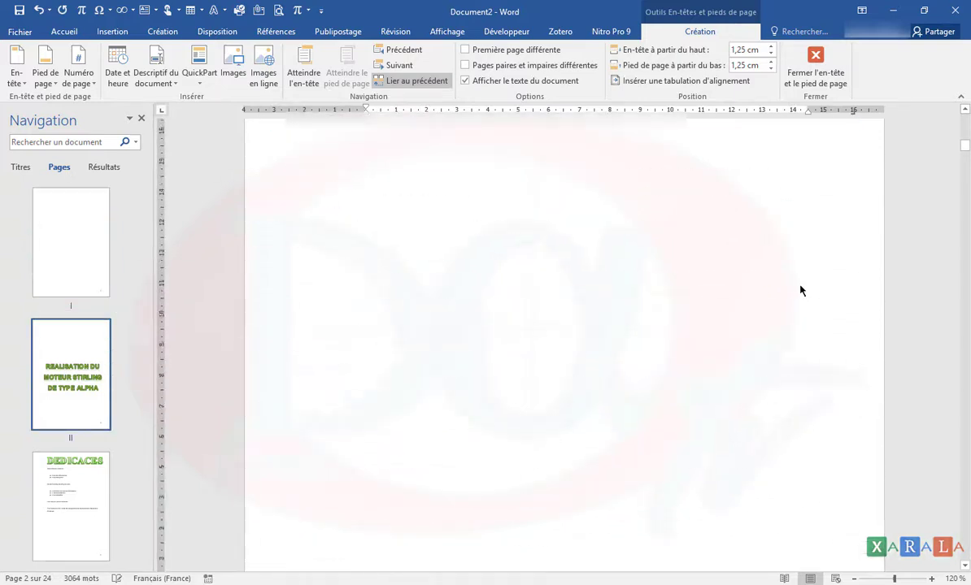
{"action": "double_click", "coordinate": [806, 224]}
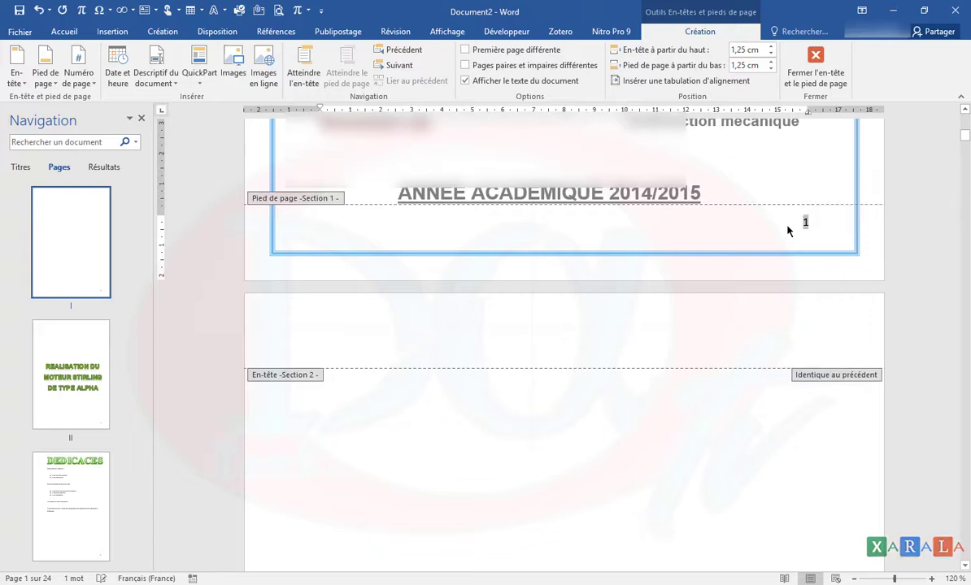
{"action": "scroll", "coordinate": [787, 231], "scroll_direction": "down", "scroll_amount": 10}
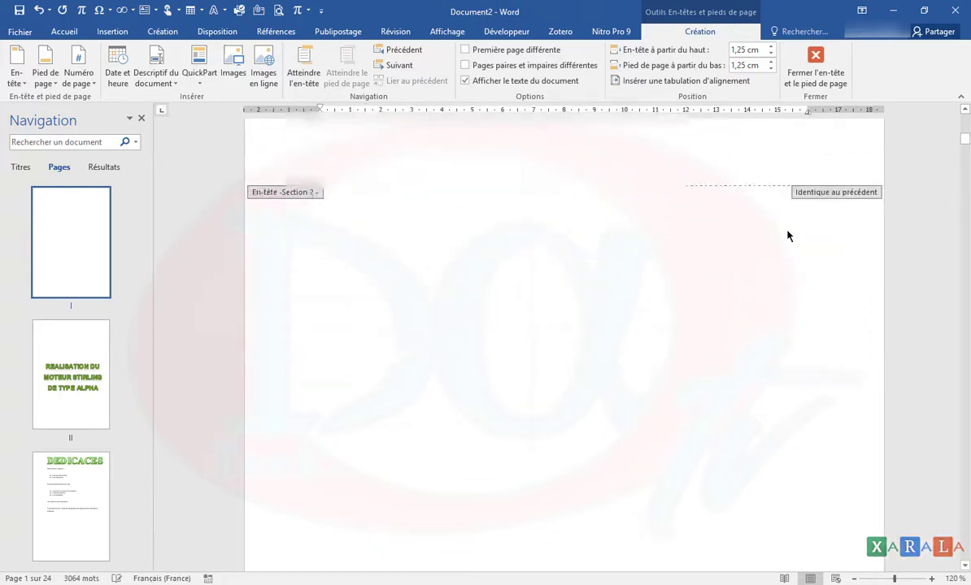
{"action": "scroll", "coordinate": [792, 274], "scroll_direction": "up", "scroll_amount": 10}
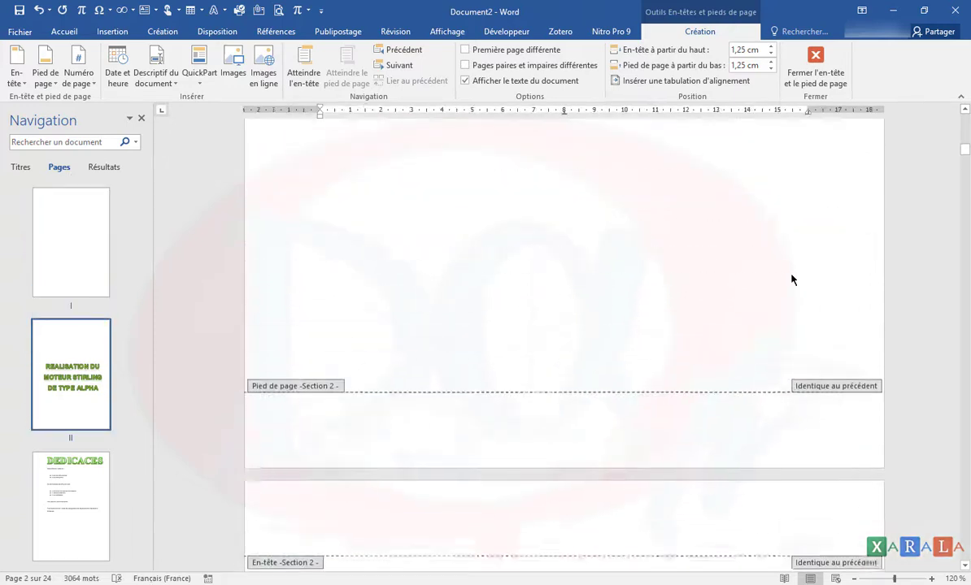
{"action": "scroll", "coordinate": [799, 371], "scroll_direction": "down", "scroll_amount": 10}
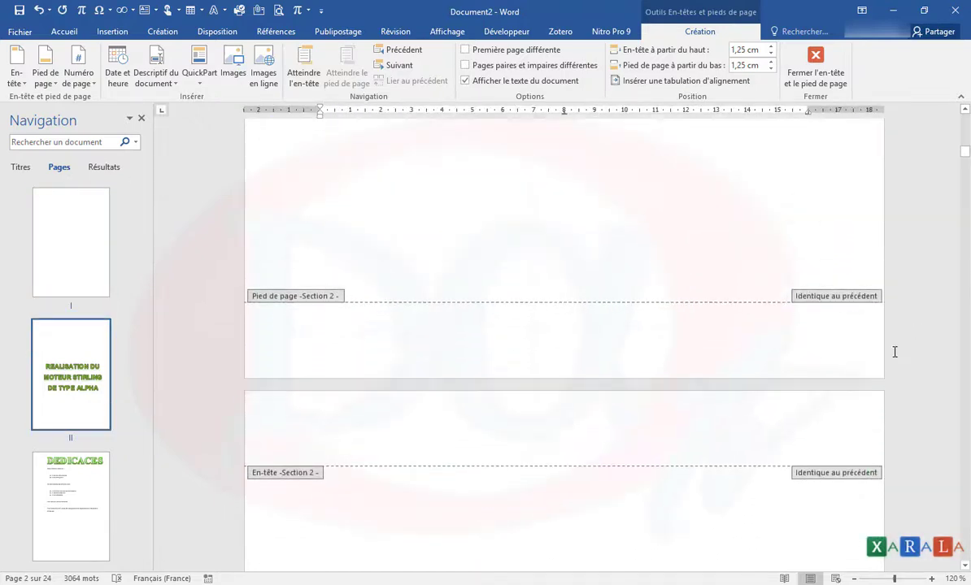
{"action": "scroll", "coordinate": [894, 352], "scroll_direction": "up", "scroll_amount": 9}
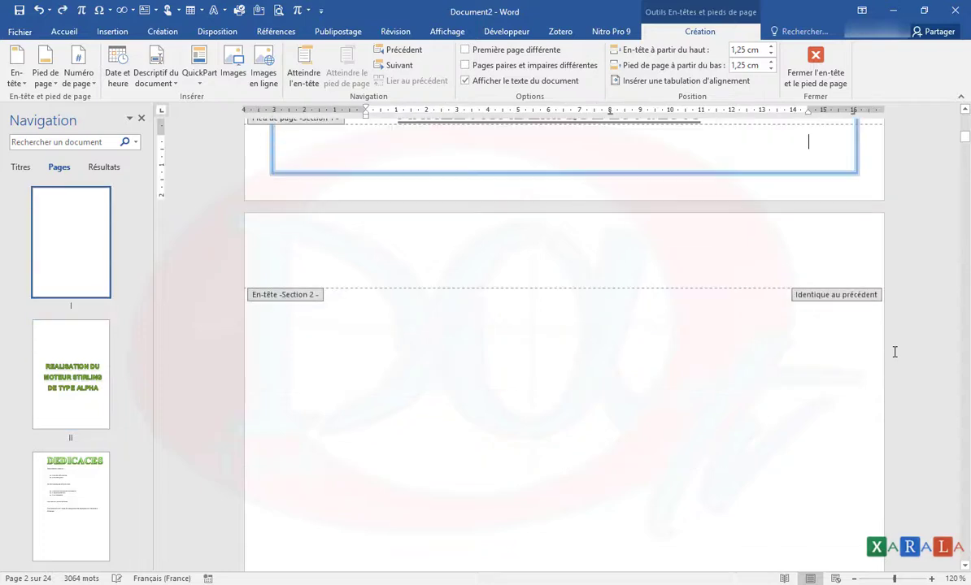
{"action": "scroll", "coordinate": [825, 285], "scroll_direction": "down", "scroll_amount": 10}
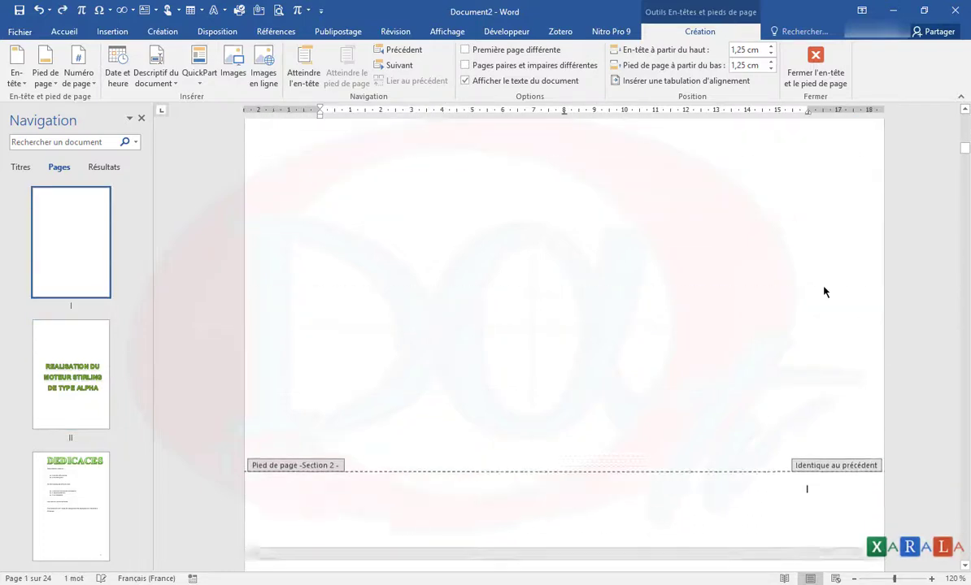
Compare the cover page's footer with page 2's footer, examining the section labels and the Identique au précédent tag
{"action": "scroll", "coordinate": [823, 291], "scroll_direction": "up", "scroll_amount": 8}
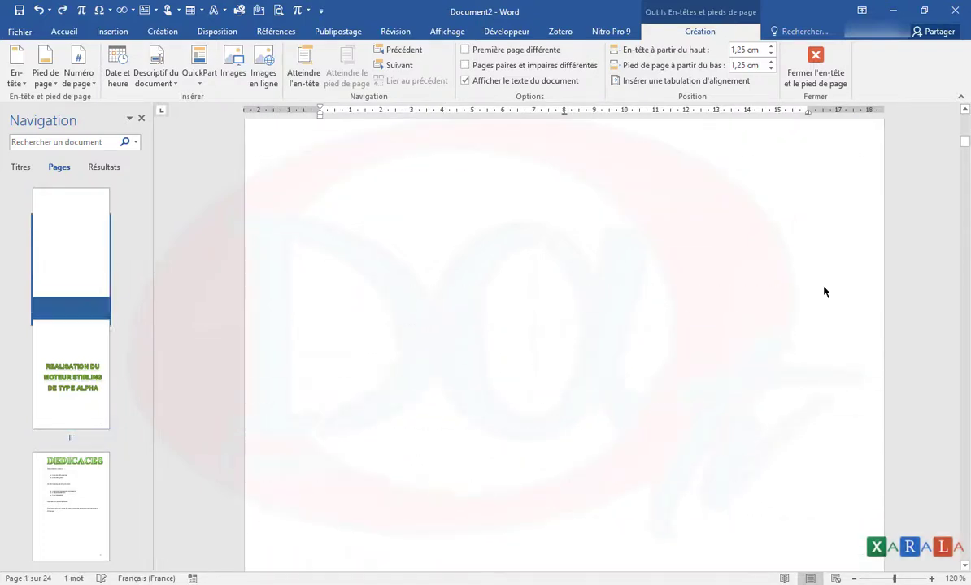
{"action": "scroll", "coordinate": [824, 291], "scroll_direction": "down", "scroll_amount": 2}
{"action": "scroll", "coordinate": [824, 291], "scroll_direction": "down", "scroll_amount": 7}
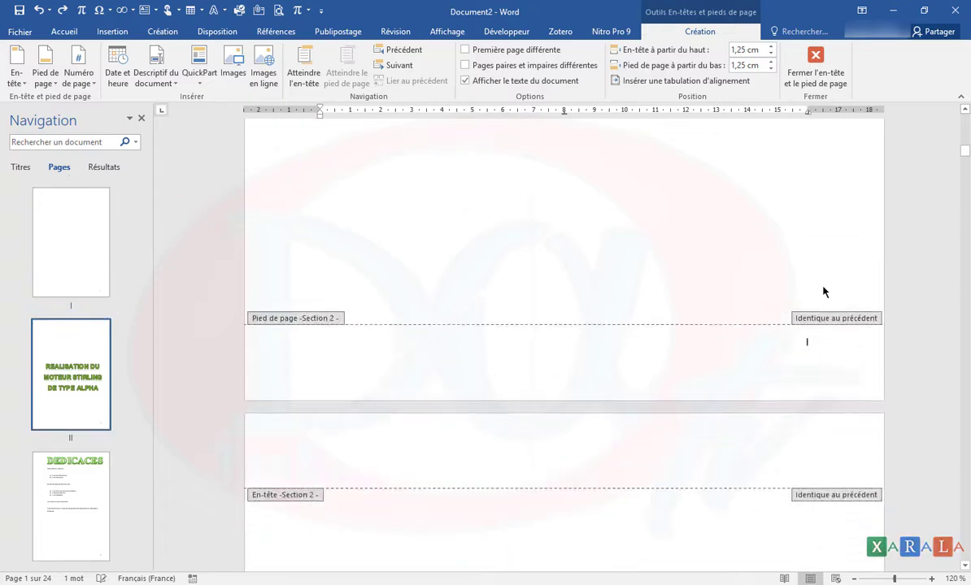
{"action": "left_click", "coordinate": [820, 345]}
{"action": "scroll", "coordinate": [817, 346], "scroll_direction": "up", "scroll_amount": 12}
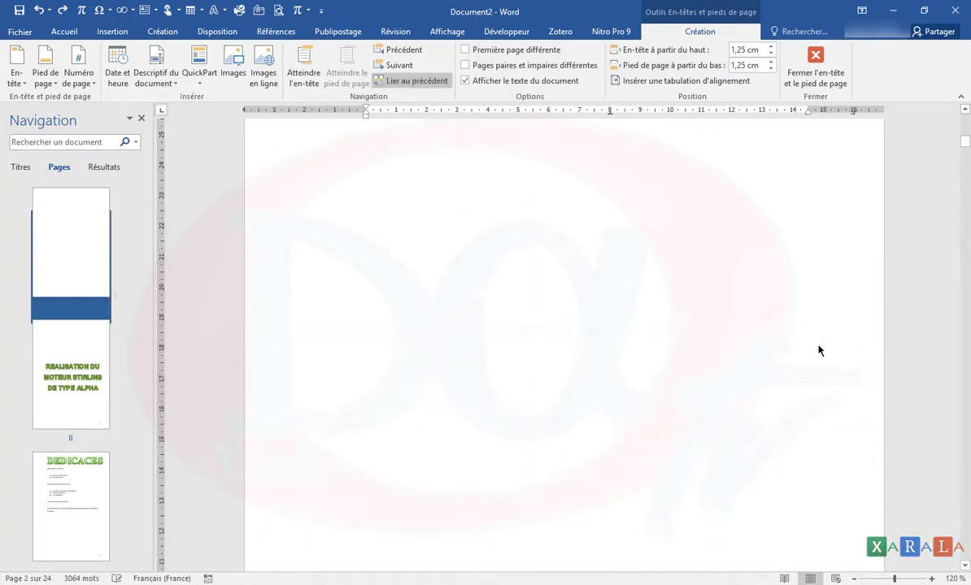
{"action": "scroll", "coordinate": [852, 300], "scroll_direction": "down", "scroll_amount": 8}
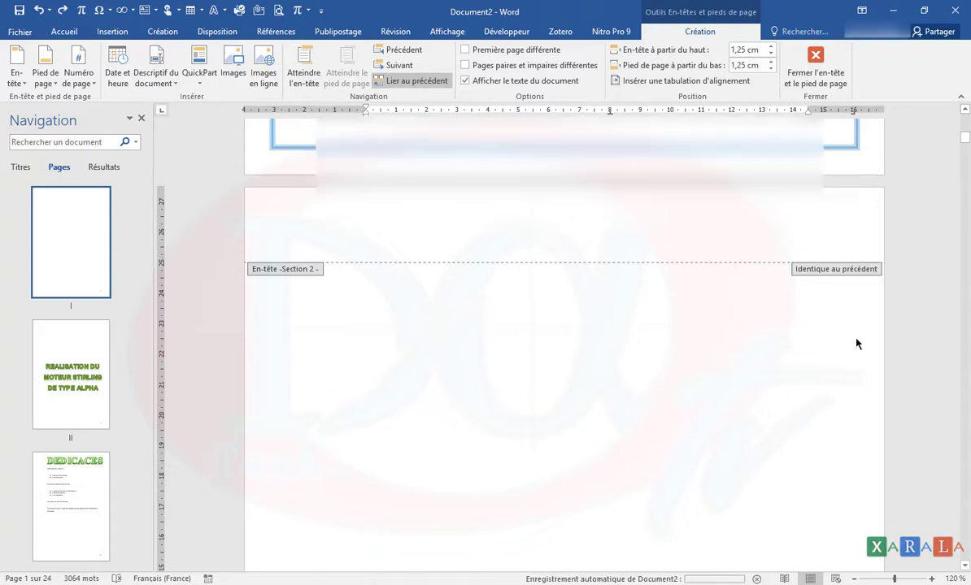
{"action": "scroll", "coordinate": [856, 342], "scroll_direction": "up", "scroll_amount": 3}
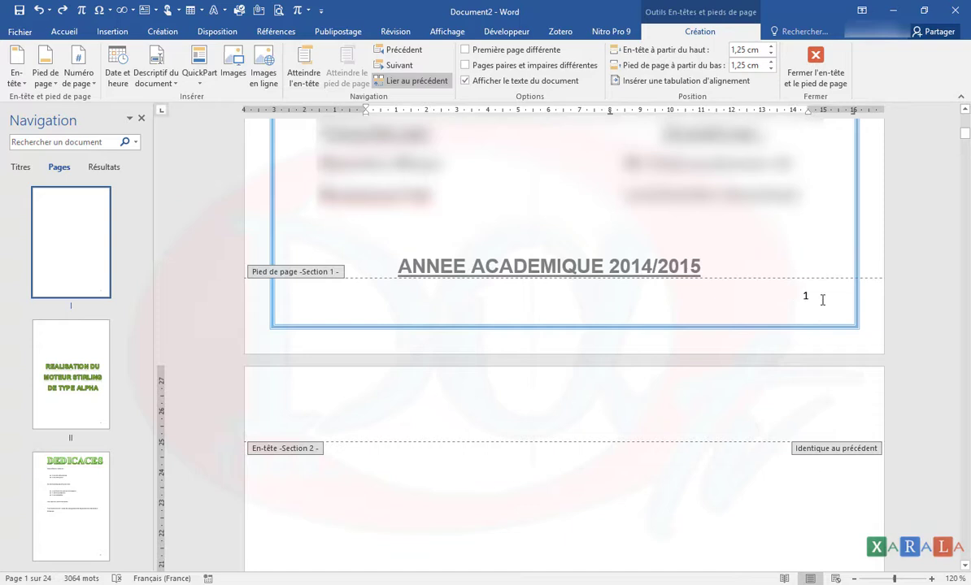
{"action": "scroll", "coordinate": [845, 407], "scroll_direction": "down", "scroll_amount": 15}
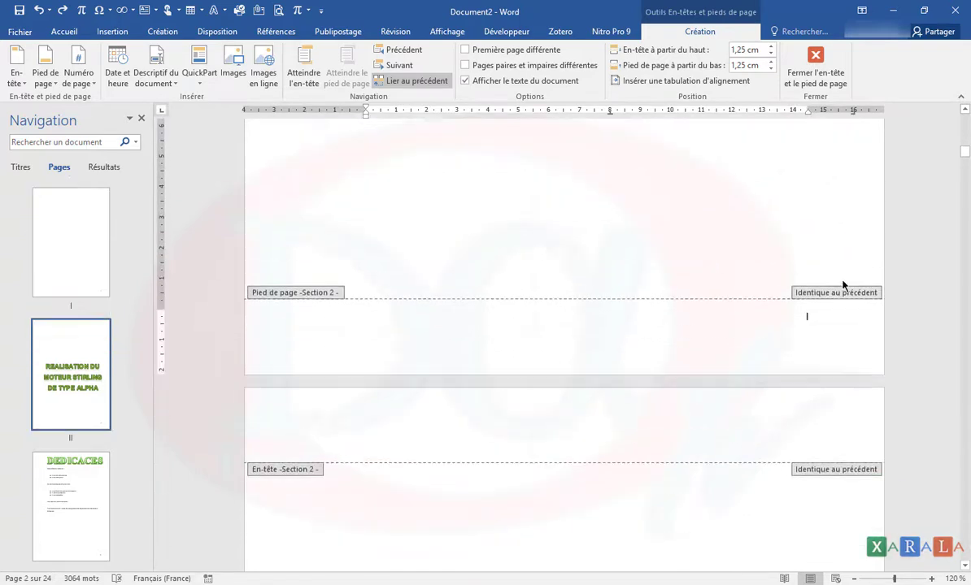
Unlink section 2's header and footer from the previous section by turning off Lier au précédent for each
{"action": "scroll", "coordinate": [862, 310], "scroll_direction": "up", "scroll_amount": 15}
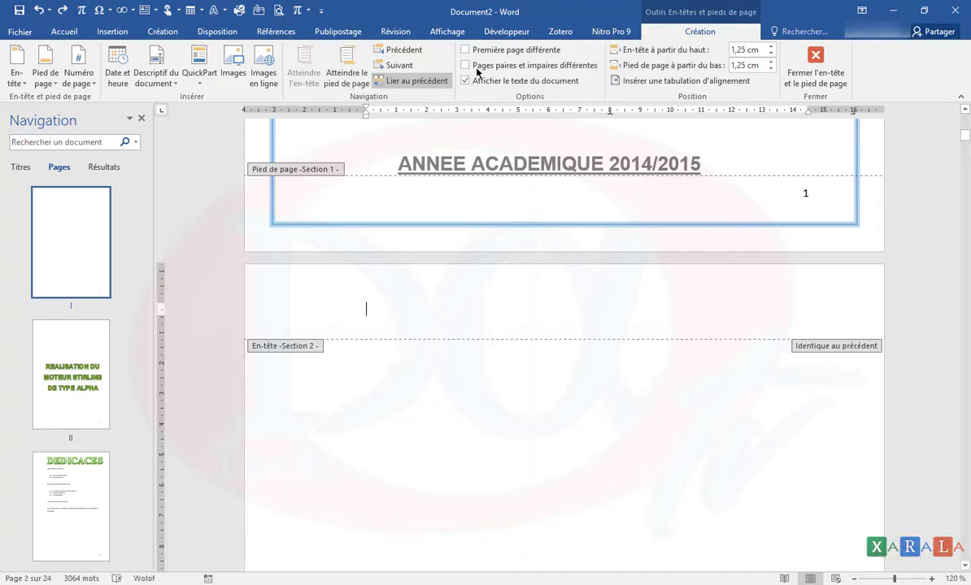
{"action": "left_click", "coordinate": [430, 84]}
{"action": "scroll", "coordinate": [662, 254], "scroll_direction": "up", "scroll_amount": 3}
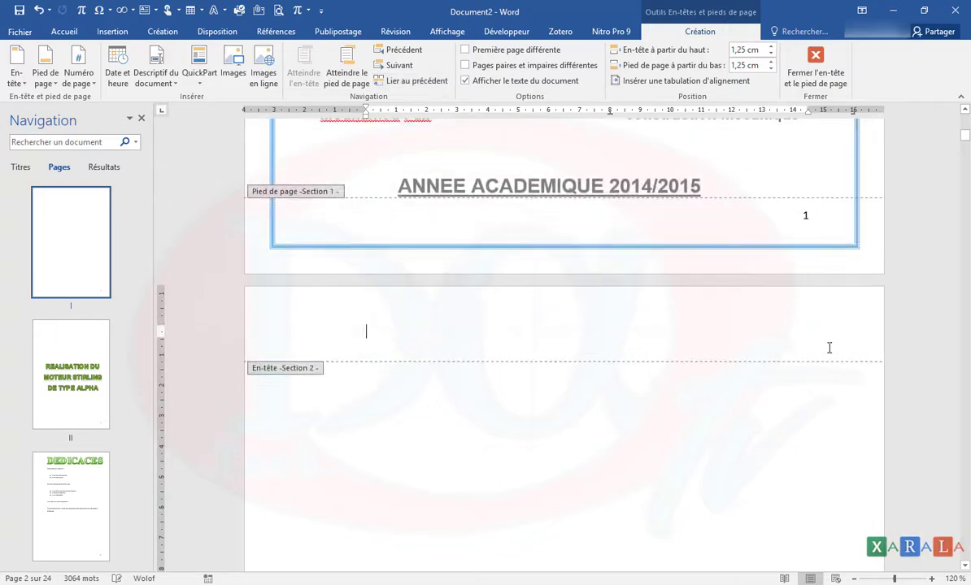
{"action": "scroll", "coordinate": [845, 351], "scroll_direction": "down", "scroll_amount": 15}
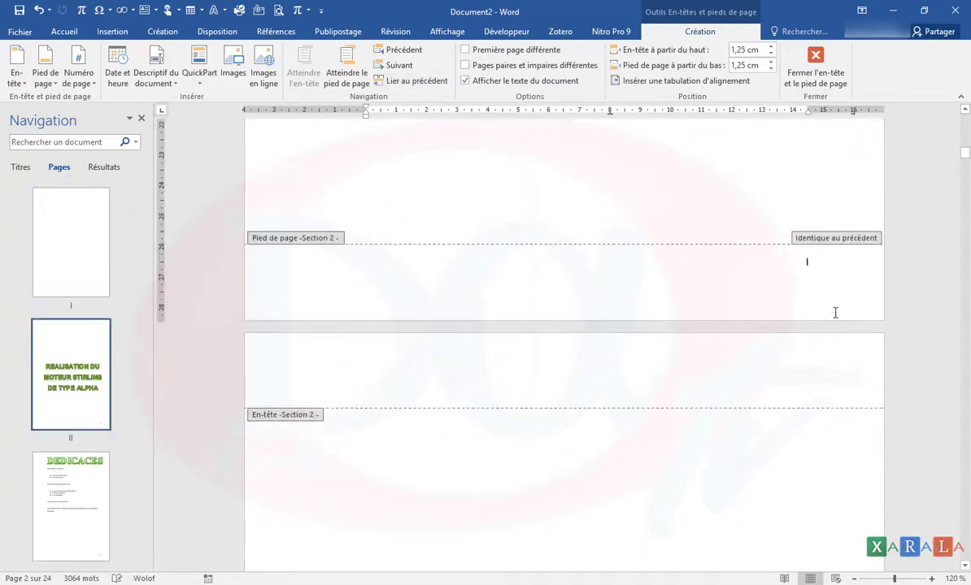
{"action": "left_click", "coordinate": [827, 256]}
{"action": "left_click", "coordinate": [416, 80]}
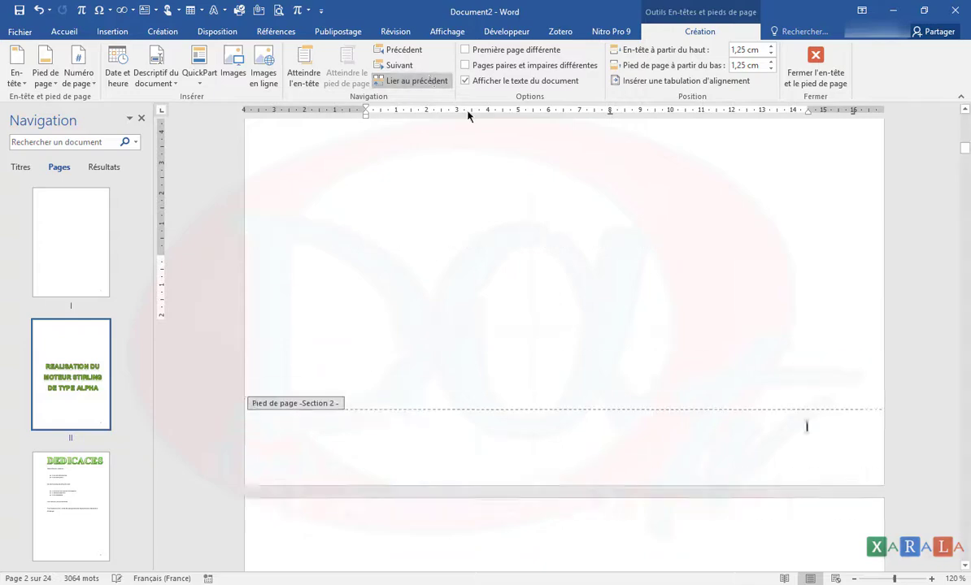
Check section 2's unlinked headers, footers and page numbers through to SOMMAIRE and back to the DEDICACES page
{"action": "scroll", "coordinate": [793, 398], "scroll_direction": "up", "scroll_amount": 5}
{"action": "scroll", "coordinate": [792, 398], "scroll_direction": "down", "scroll_amount": 5}
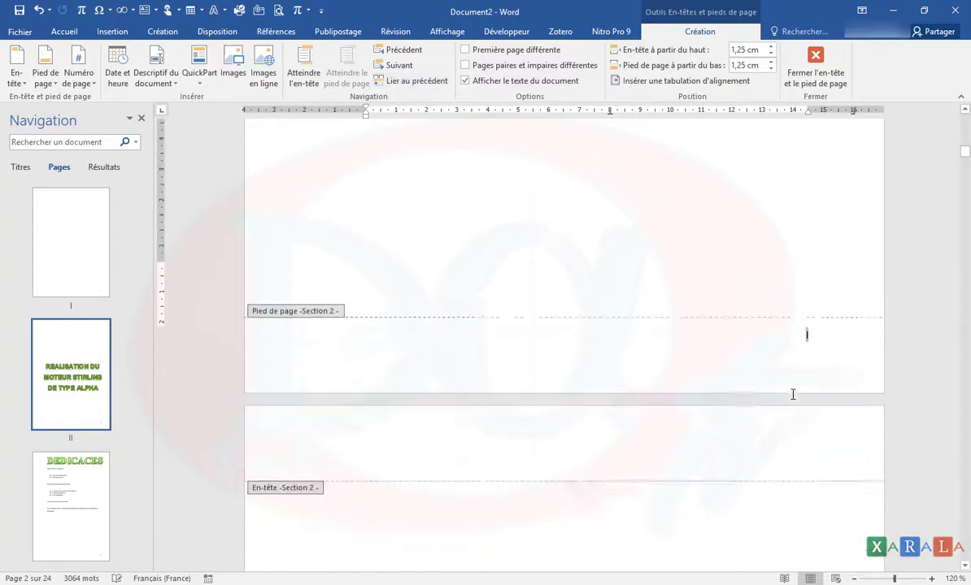
{"action": "scroll", "coordinate": [796, 390], "scroll_direction": "down", "scroll_amount": 15}
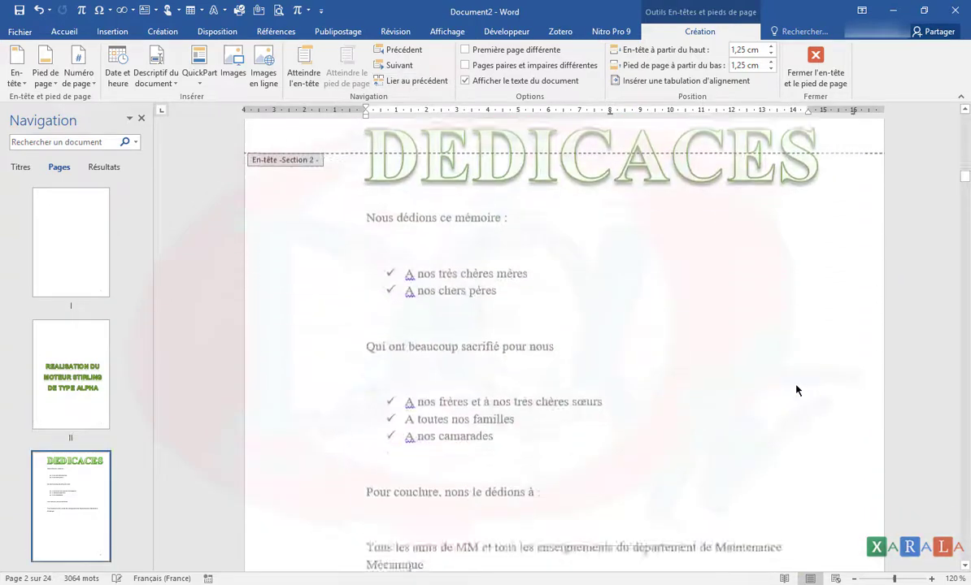
{"action": "scroll", "coordinate": [796, 390], "scroll_direction": "down", "scroll_amount": 10}
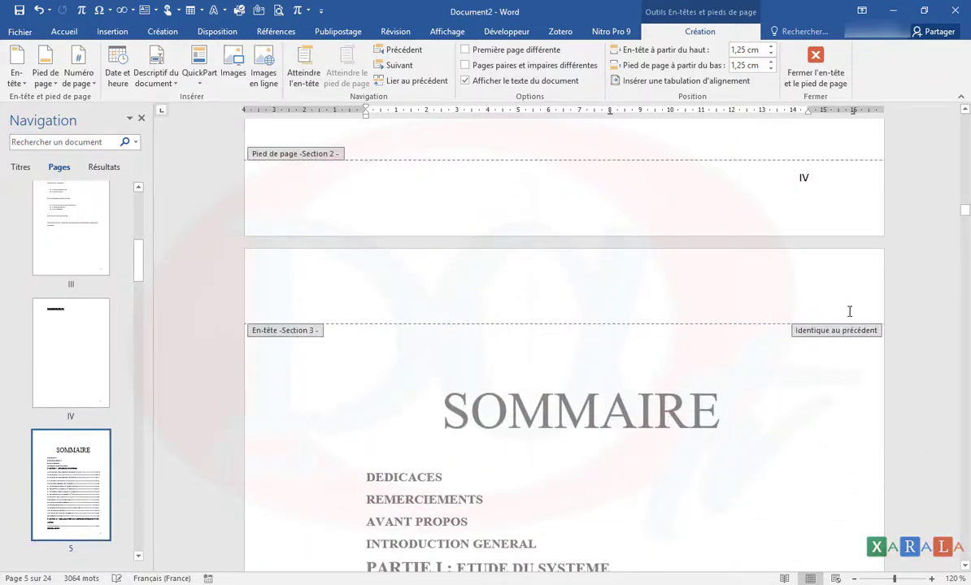
{"action": "scroll", "coordinate": [847, 321], "scroll_direction": "up", "scroll_amount": 15}
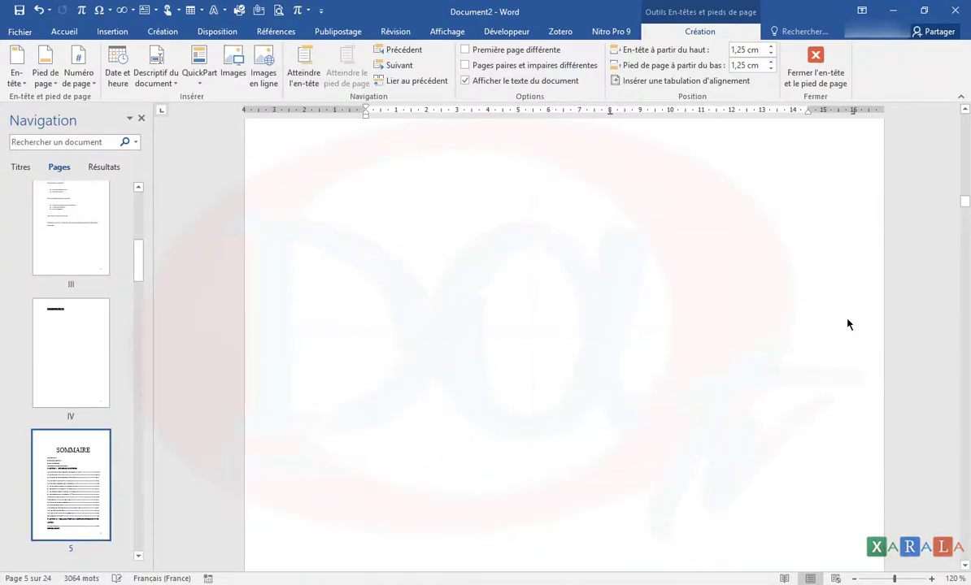
{"action": "scroll", "coordinate": [848, 325], "scroll_direction": "up", "scroll_amount": 15}
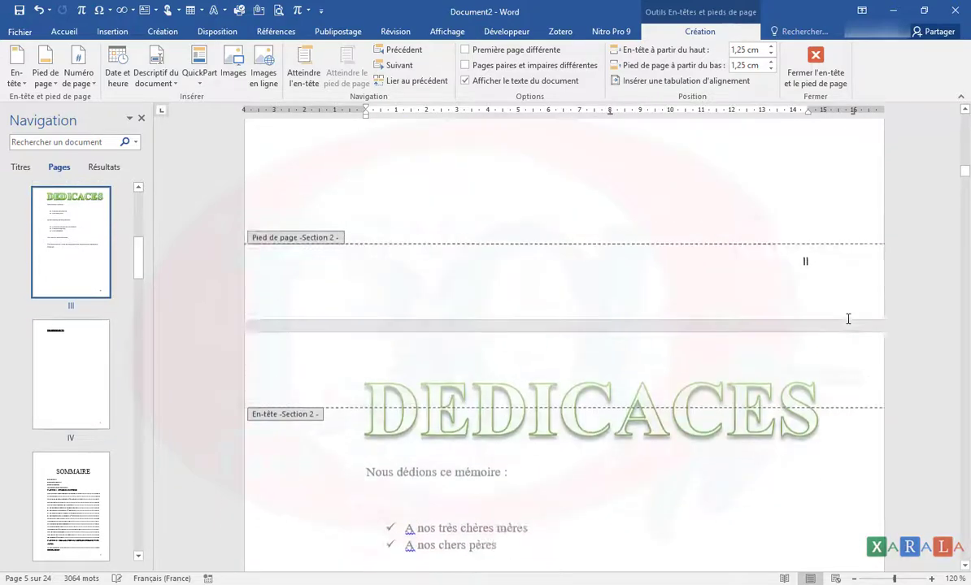
Delete the page number from the cover page's Section 1 footer
{"action": "scroll", "coordinate": [848, 324], "scroll_direction": "down", "scroll_amount": 5}
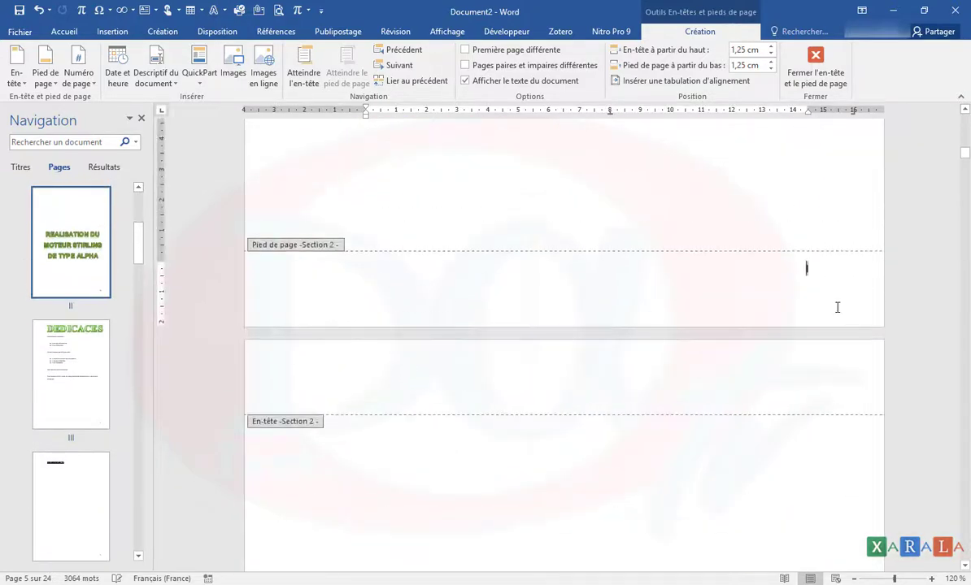
{"action": "scroll", "coordinate": [822, 281], "scroll_direction": "up", "scroll_amount": 8}
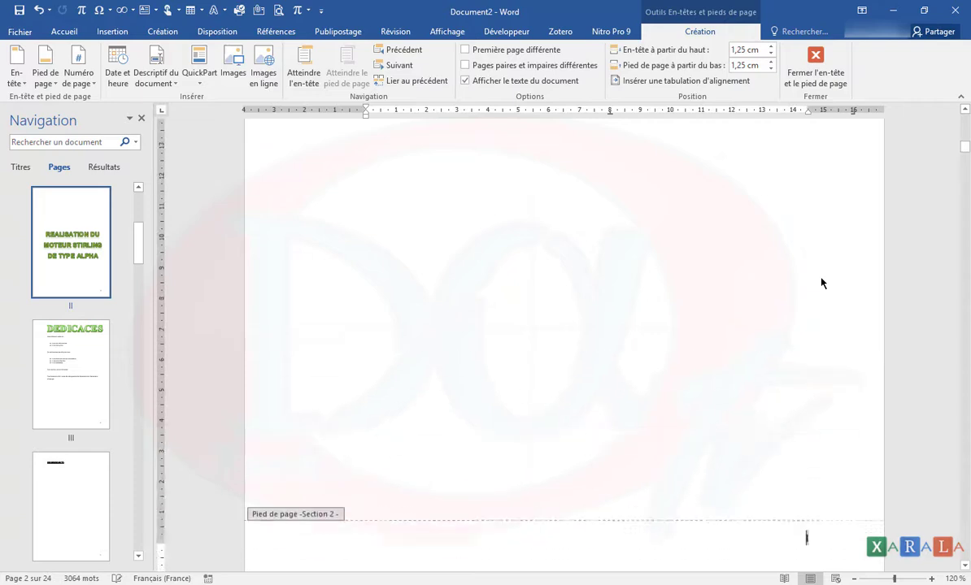
{"action": "scroll", "coordinate": [827, 300], "scroll_direction": "down", "scroll_amount": 7}
{"action": "scroll", "coordinate": [851, 363], "scroll_direction": "up", "scroll_amount": 10}
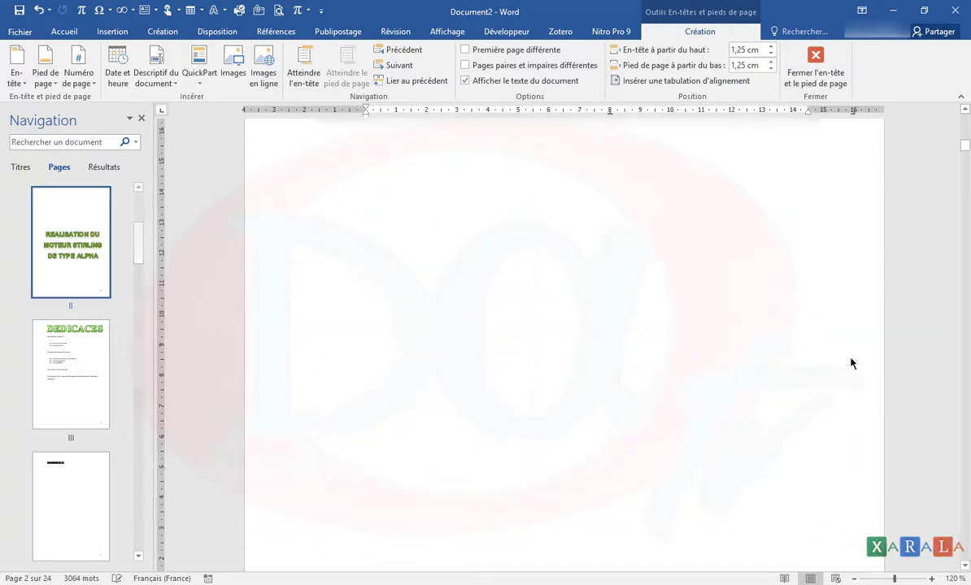
{"action": "left_click", "coordinate": [823, 305]}
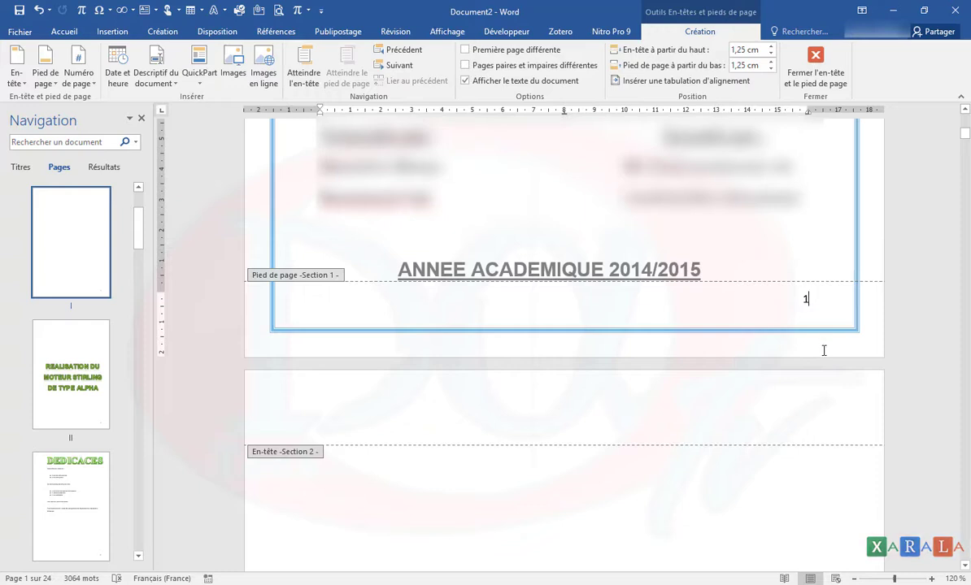
{"action": "scroll", "coordinate": [824, 350], "scroll_direction": "down", "scroll_amount": 9}
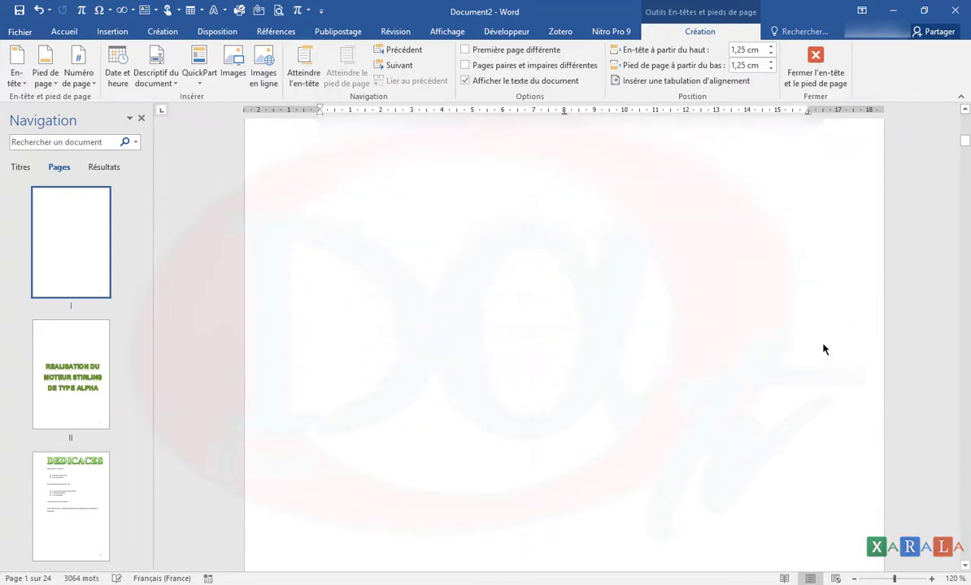
Check the page numbers in section 2's footers, from the page after the cover through to SOMMAIRE
{"action": "left_click", "coordinate": [820, 429]}
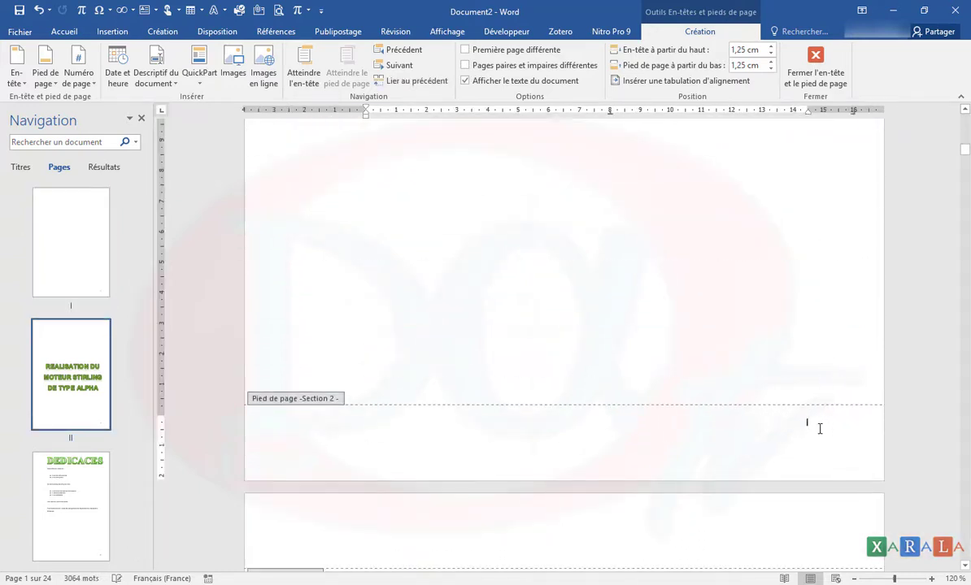
{"action": "scroll", "coordinate": [819, 431], "scroll_direction": "up", "scroll_amount": 6}
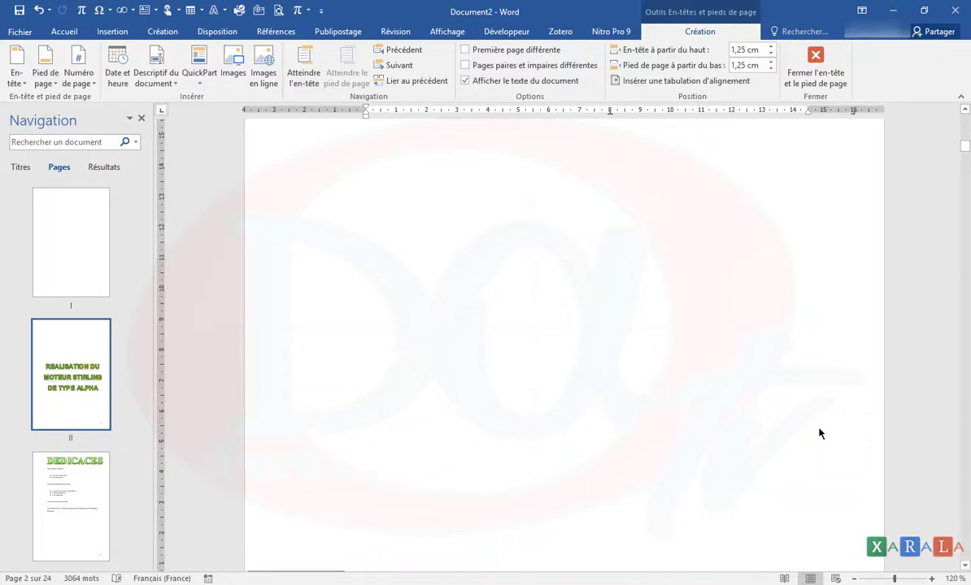
{"action": "scroll", "coordinate": [820, 433], "scroll_direction": "down", "scroll_amount": 4}
{"action": "scroll", "coordinate": [819, 434], "scroll_direction": "up", "scroll_amount": 5}
{"action": "scroll", "coordinate": [819, 426], "scroll_direction": "down", "scroll_amount": 3}
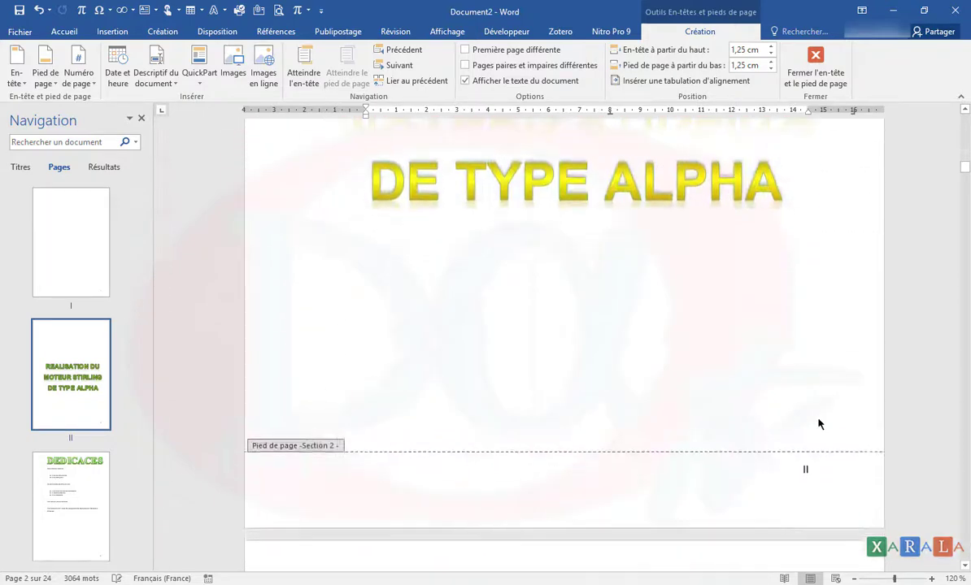
{"action": "scroll", "coordinate": [819, 423], "scroll_direction": "down", "scroll_amount": 15}
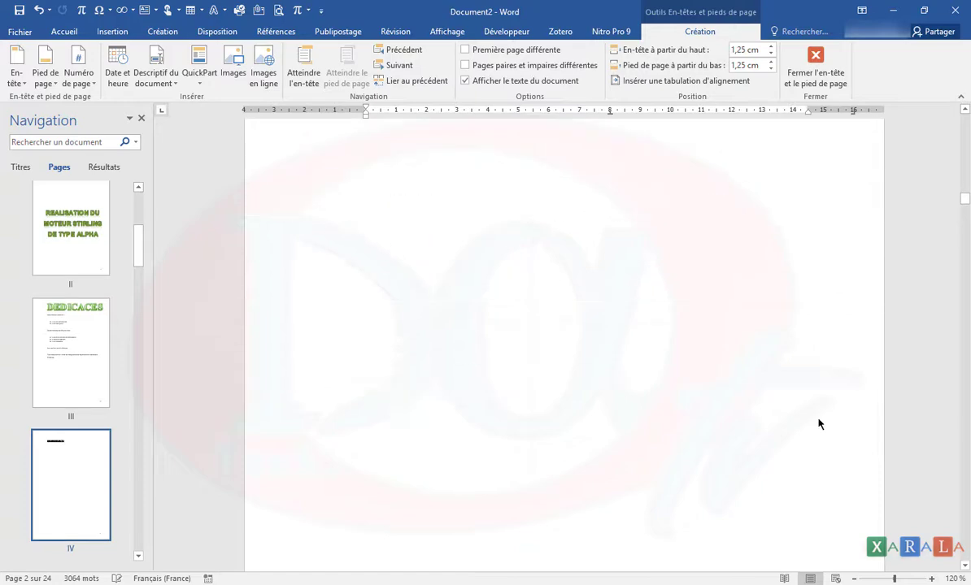
{"action": "scroll", "coordinate": [819, 424], "scroll_direction": "down", "scroll_amount": 15}
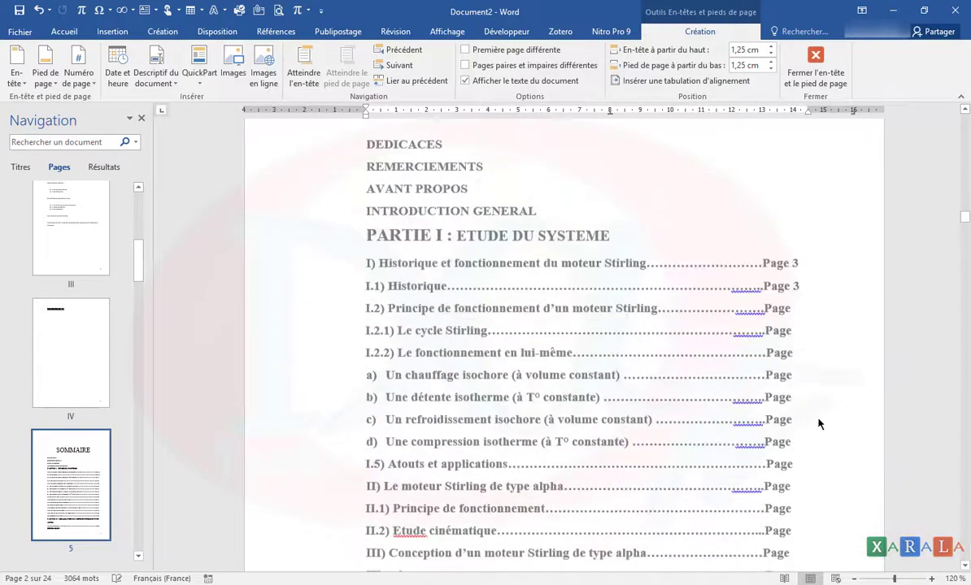
Unlink section 3's footer on the SOMMAIRE page from the previous section by turning off Lier au précédent
{"action": "scroll", "coordinate": [819, 423], "scroll_direction": "up", "scroll_amount": 5}
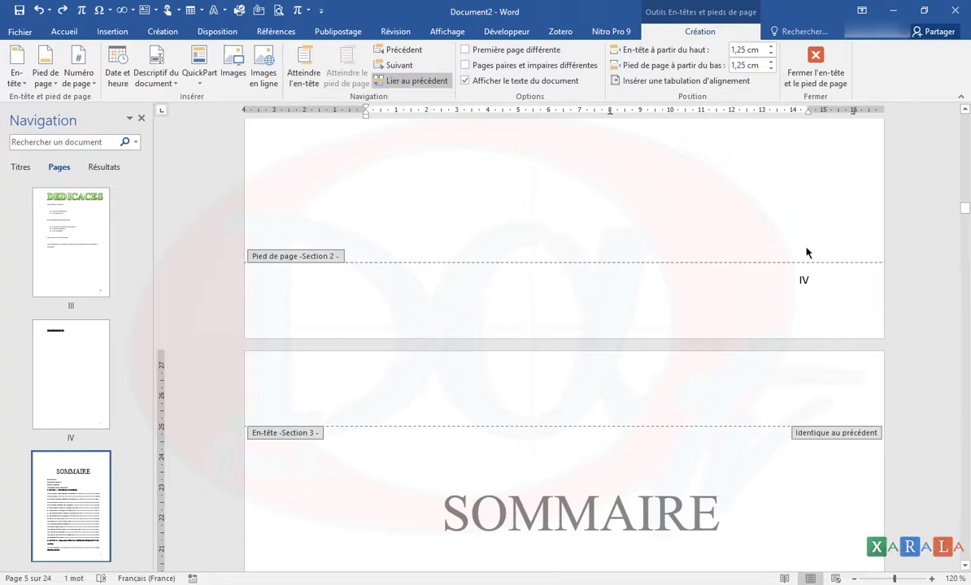
{"action": "scroll", "coordinate": [833, 427], "scroll_direction": "down", "scroll_amount": 15}
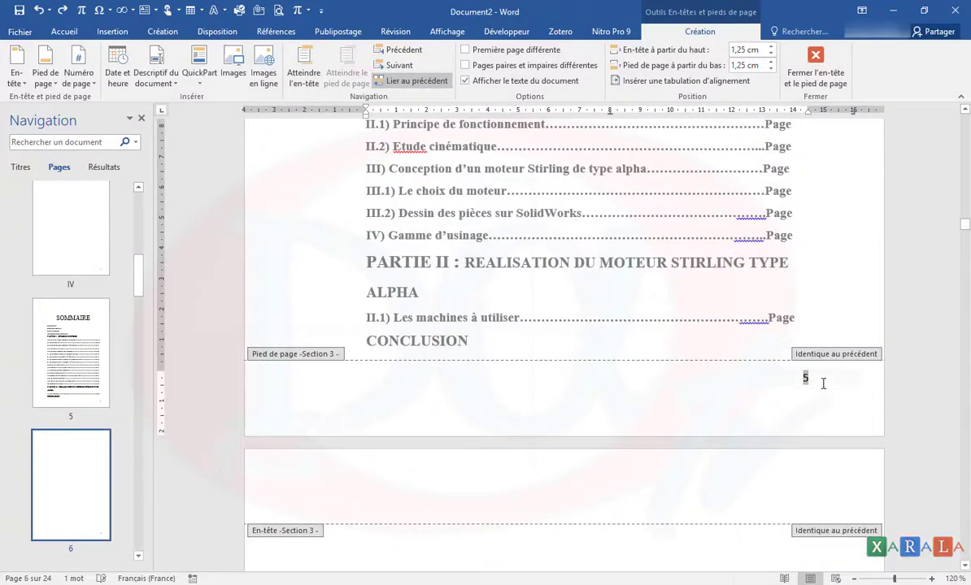
{"action": "left_click", "coordinate": [433, 82]}
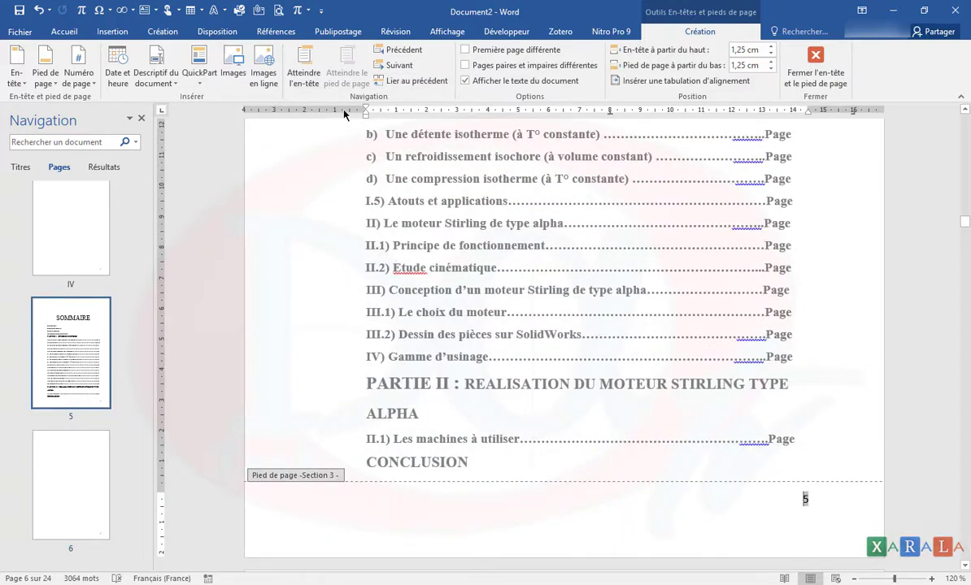
Delete the page number from section 3's footer, check the neighbouring pages, and leave header and footer editing
{"action": "scroll", "coordinate": [569, 314], "scroll_direction": "up", "scroll_amount": 15}
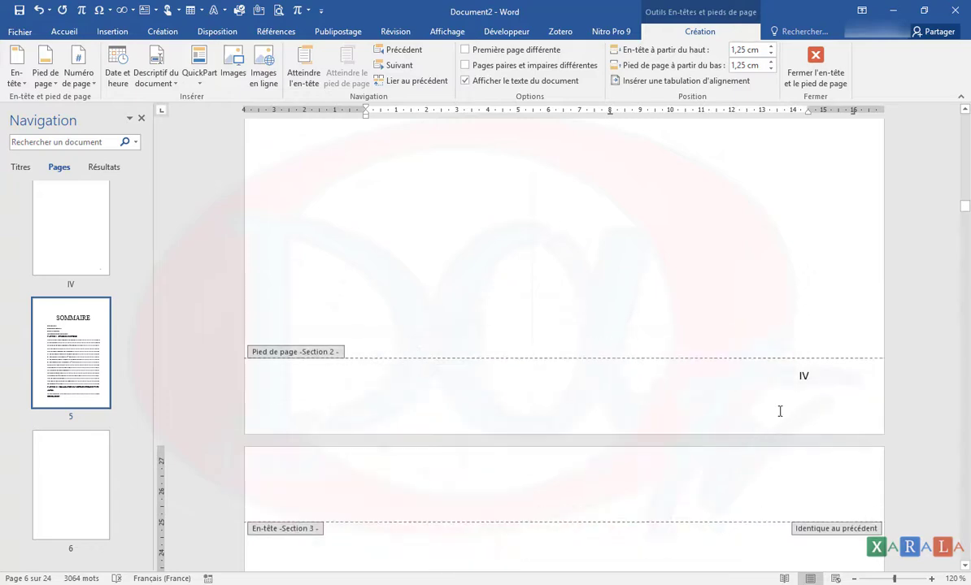
{"action": "scroll", "coordinate": [837, 389], "scroll_direction": "down", "scroll_amount": 15}
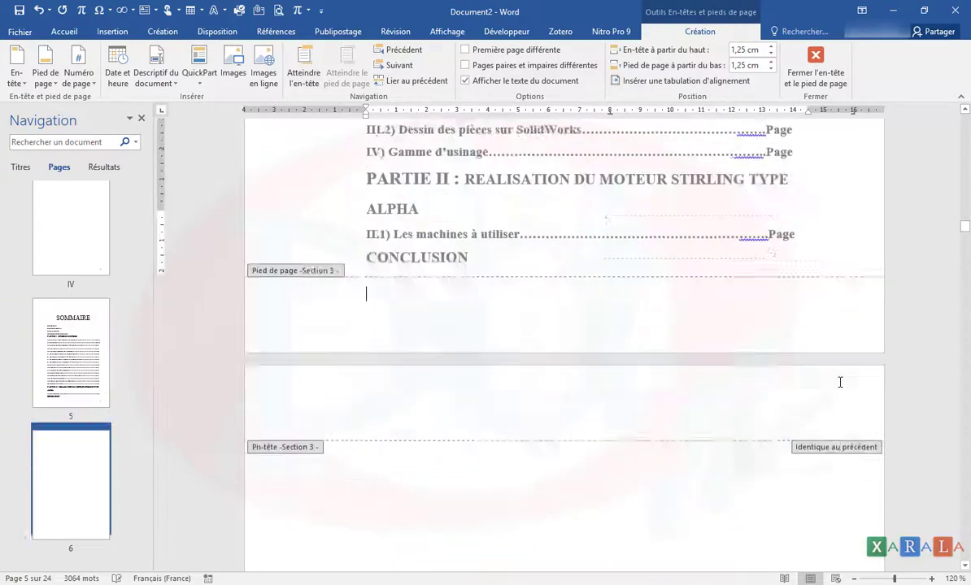
{"action": "scroll", "coordinate": [840, 388], "scroll_direction": "down", "scroll_amount": 4}
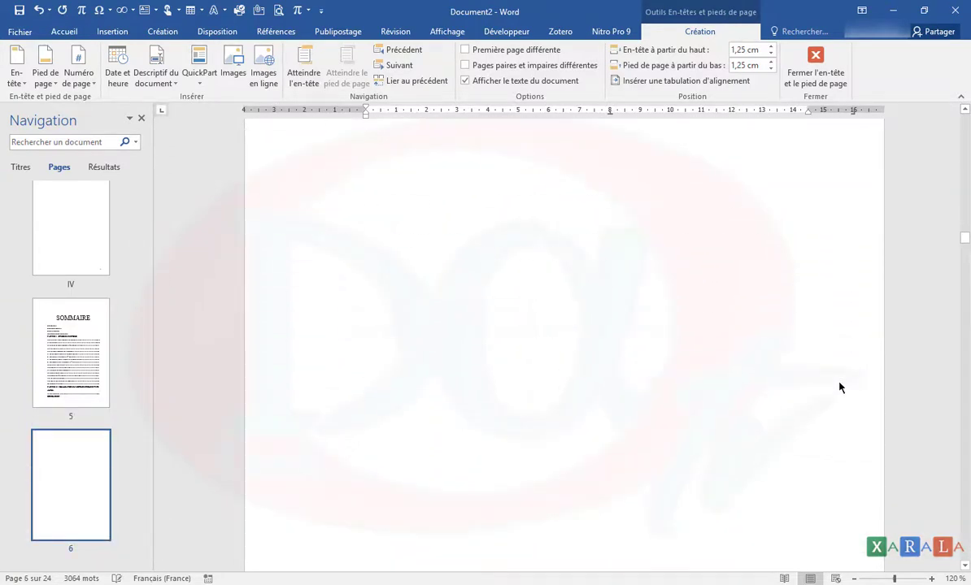
{"action": "scroll", "coordinate": [838, 386], "scroll_direction": "down", "scroll_amount": 8}
{"action": "scroll", "coordinate": [838, 382], "scroll_direction": "up", "scroll_amount": 8}
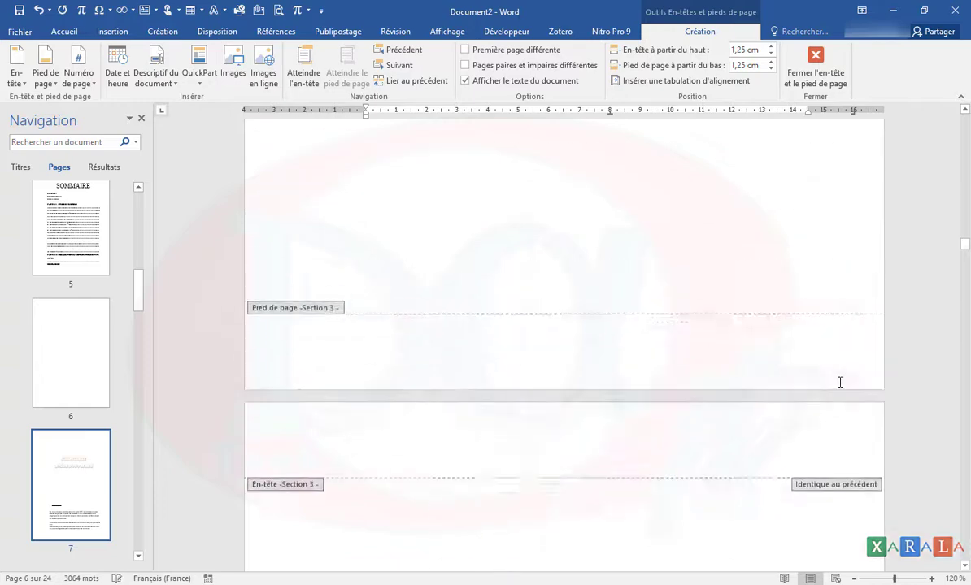
{"action": "left_click", "coordinate": [815, 79]}
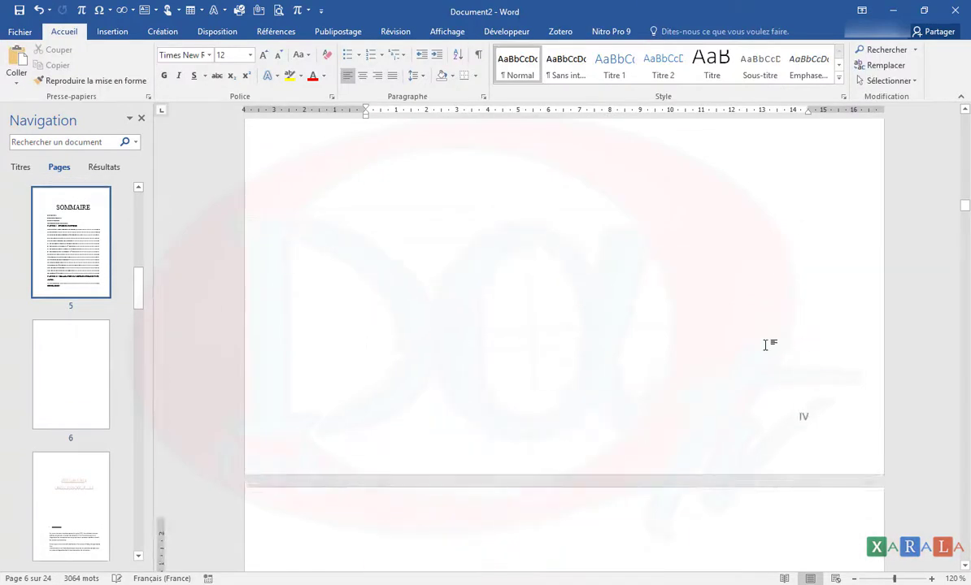
Review the page numbering back up to the cover page and examine the section break options, including Page suivante
{"action": "scroll", "coordinate": [772, 342], "scroll_direction": "up", "scroll_amount": 15}
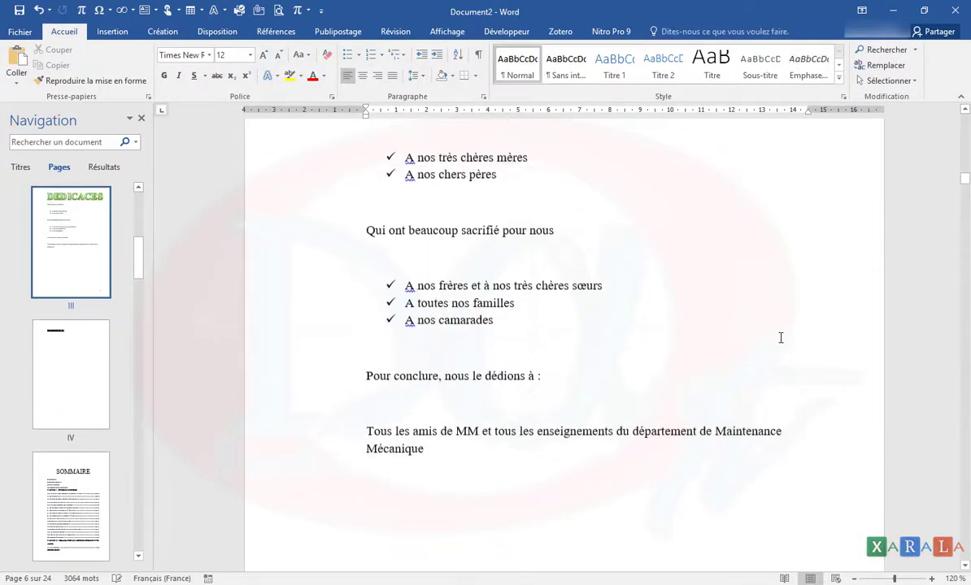
{"action": "scroll", "coordinate": [781, 337], "scroll_direction": "up", "scroll_amount": 20}
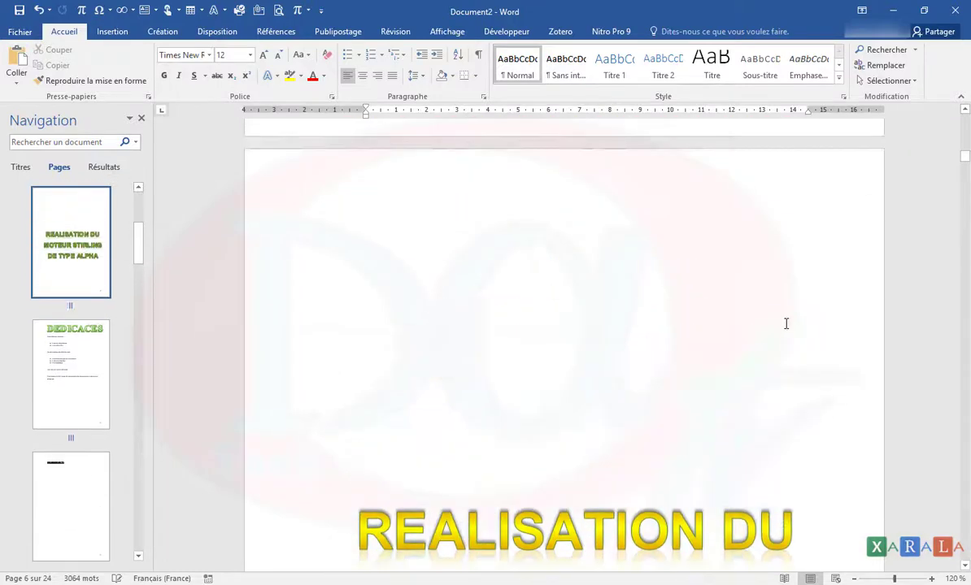
{"action": "scroll", "coordinate": [786, 323], "scroll_direction": "up", "scroll_amount": 5}
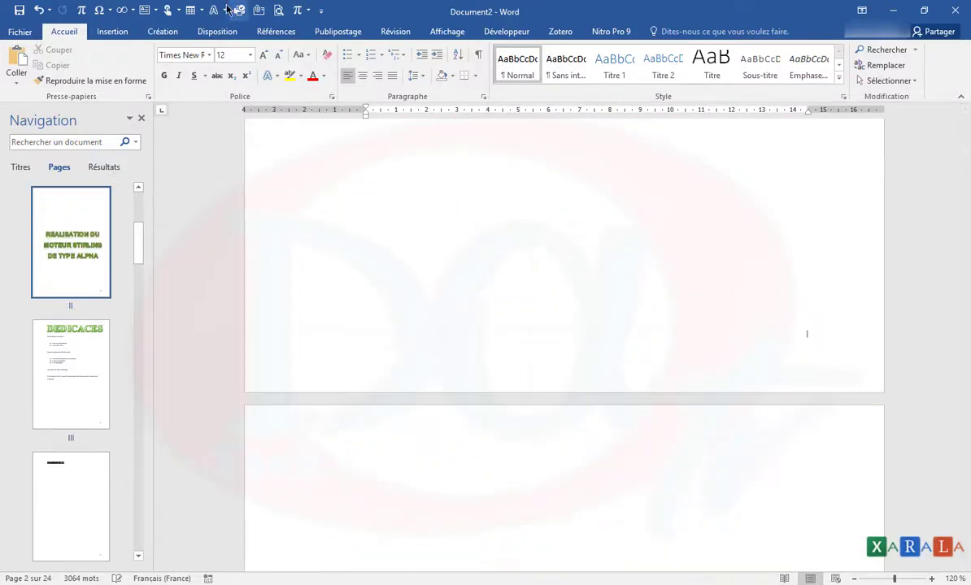
{"action": "left_click", "coordinate": [217, 32]}
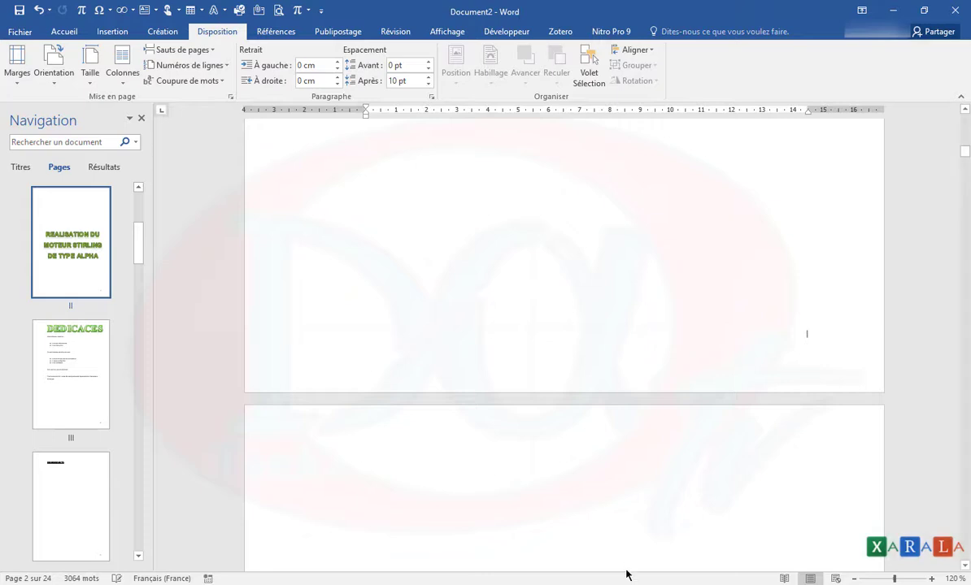
{"action": "scroll", "coordinate": [626, 568], "scroll_direction": "up", "scroll_amount": 10}
{"action": "scroll", "coordinate": [626, 568], "scroll_direction": "up", "scroll_amount": 3}
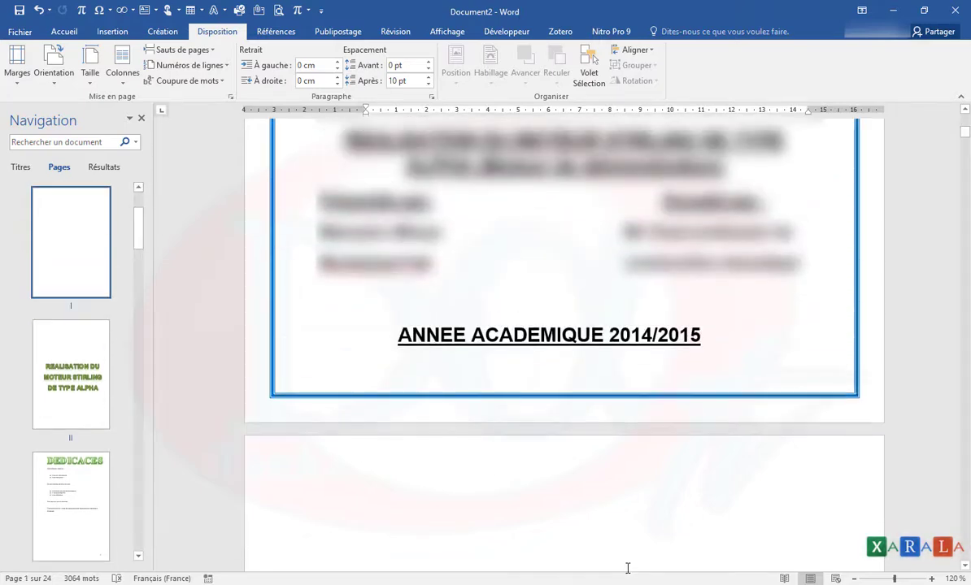
{"action": "left_click", "coordinate": [213, 51]}
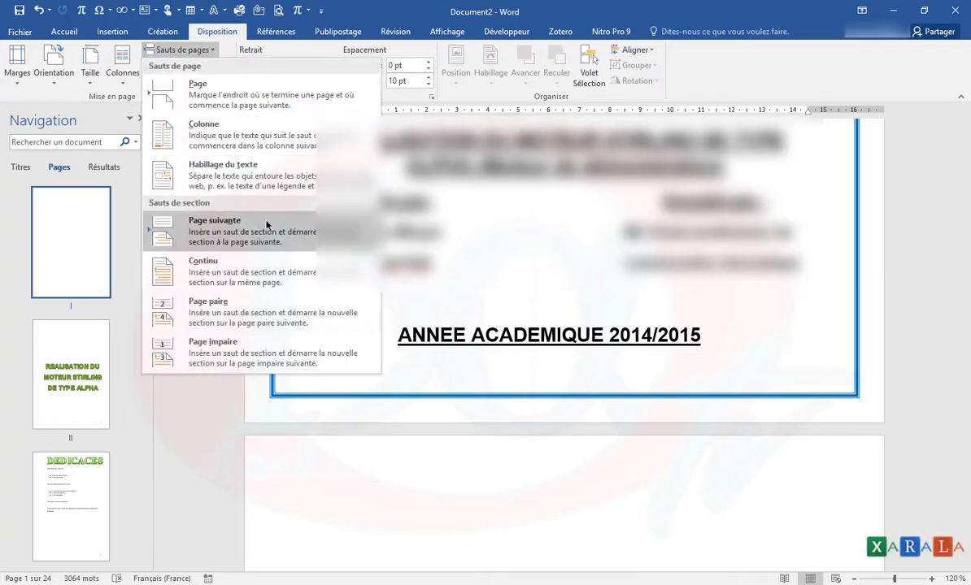
{"action": "left_click", "coordinate": [636, 530]}
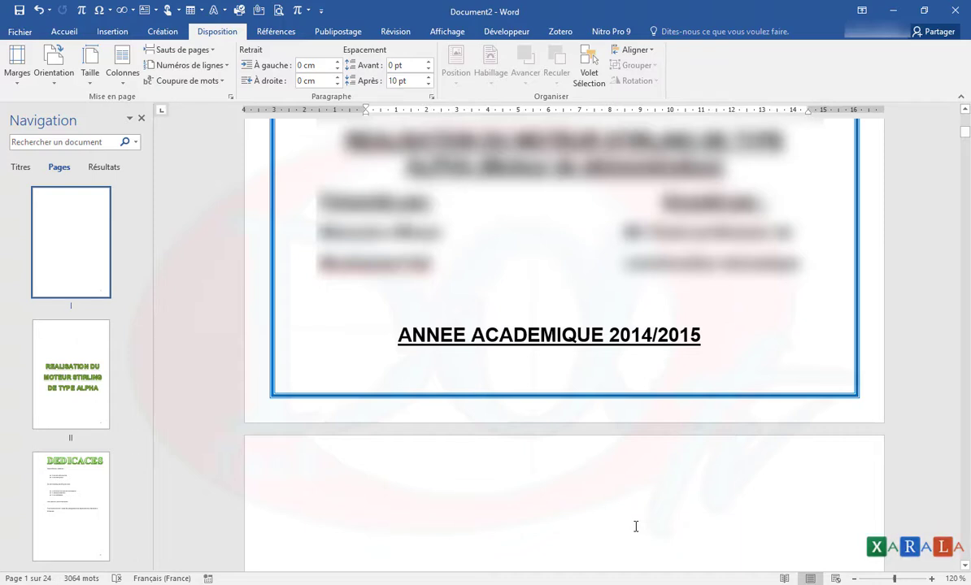
{"action": "left_click", "coordinate": [203, 50]}
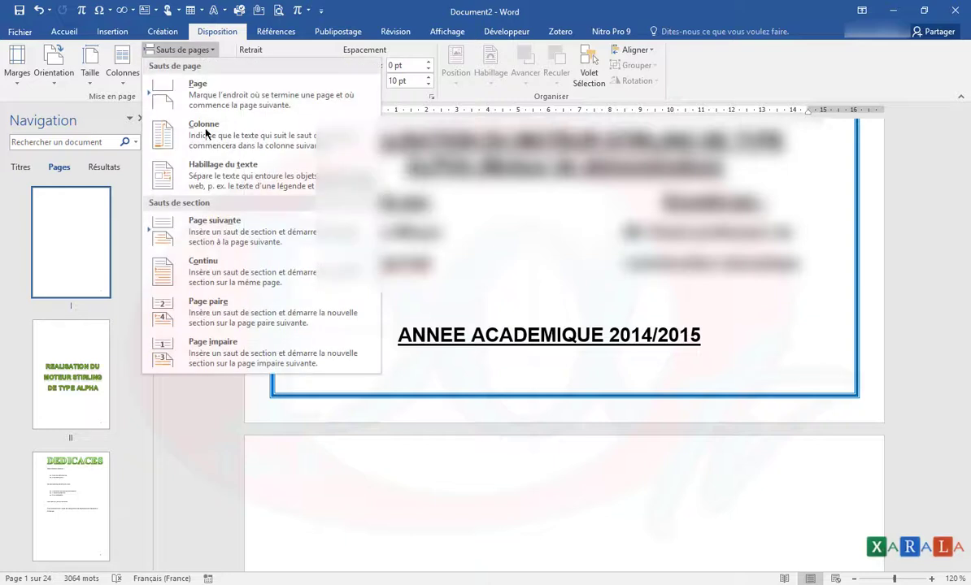
{"action": "left_click", "coordinate": [536, 478]}
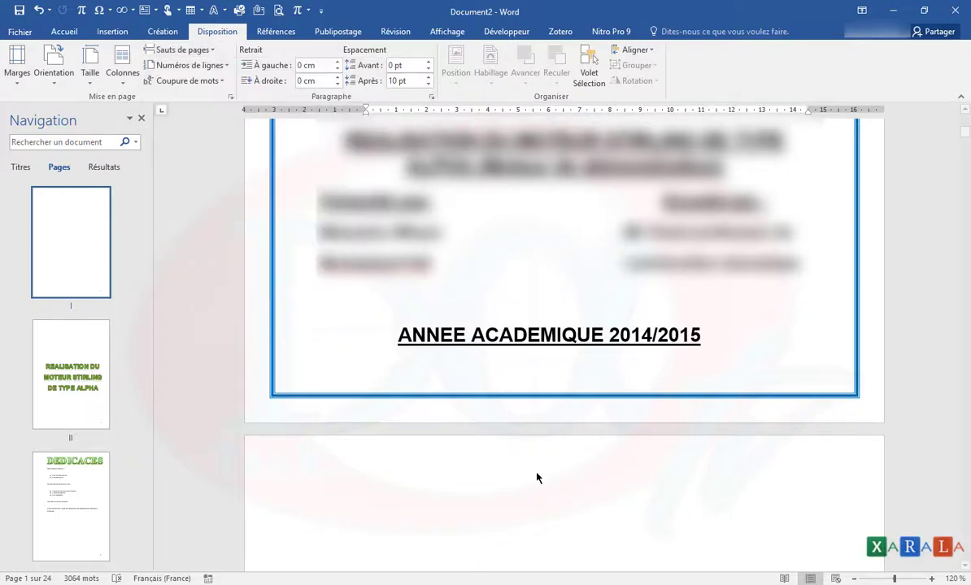
Check section 2's footer labels and page numbers from page 2 through REMERCIEMENTS to the start of section 3
{"action": "scroll", "coordinate": [537, 478], "scroll_direction": "down", "scroll_amount": 5}
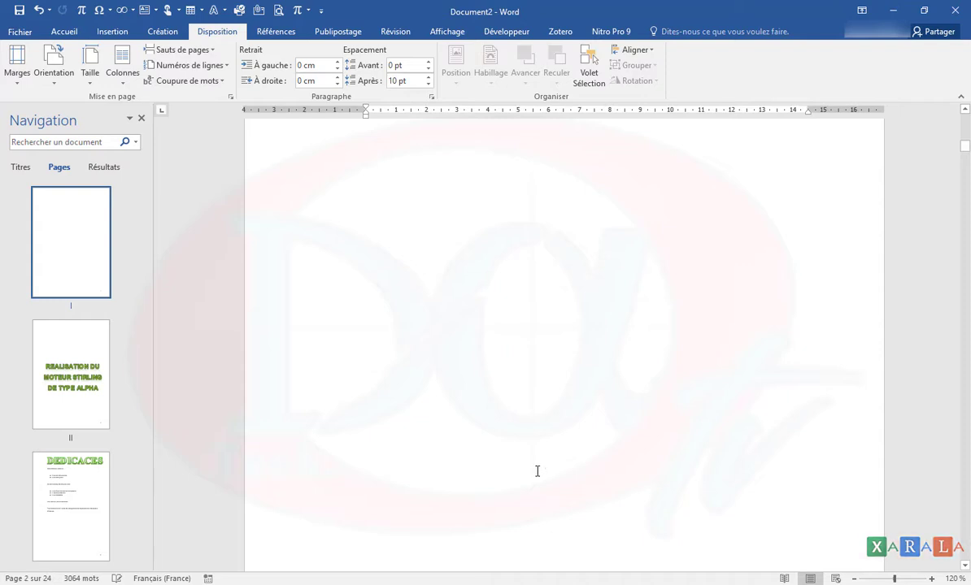
{"action": "scroll", "coordinate": [537, 471], "scroll_direction": "down", "scroll_amount": 5}
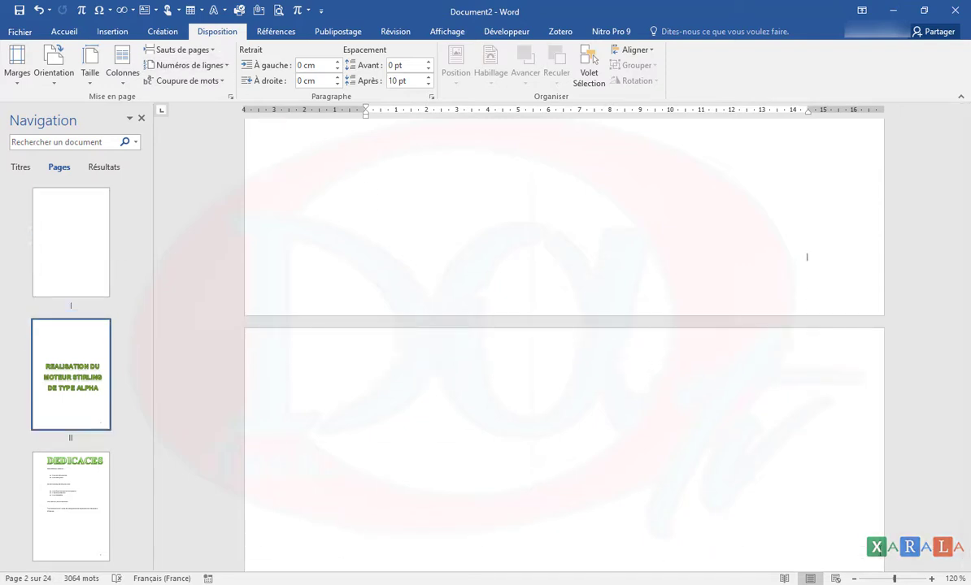
{"action": "scroll", "coordinate": [772, 444], "scroll_direction": "down", "scroll_amount": 15}
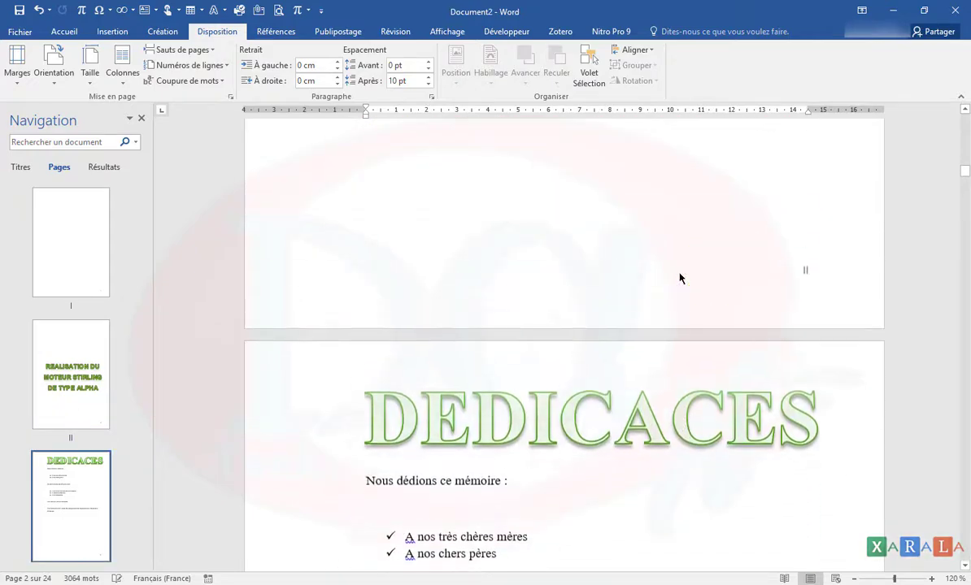
{"action": "double_click", "coordinate": [679, 278]}
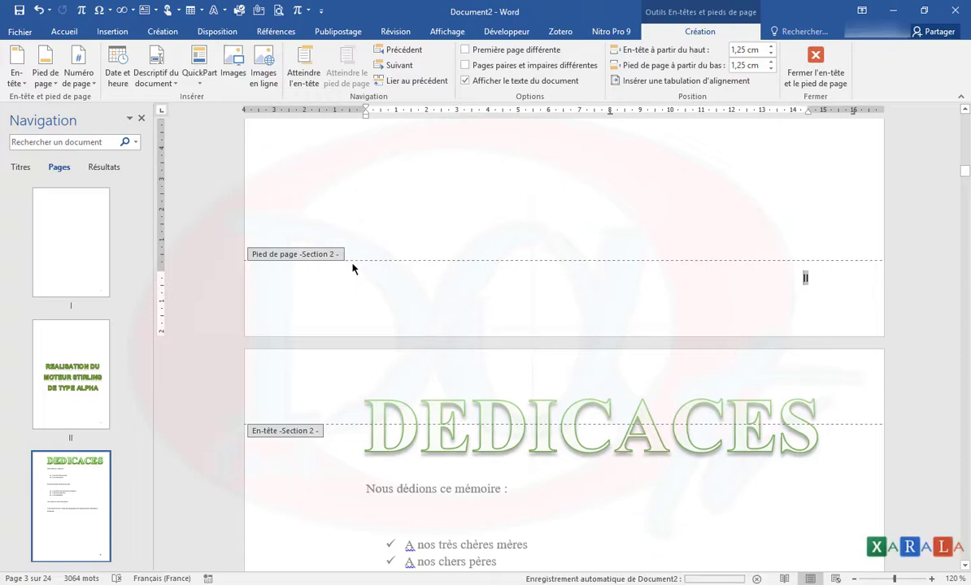
{"action": "scroll", "coordinate": [354, 269], "scroll_direction": "down", "scroll_amount": 15}
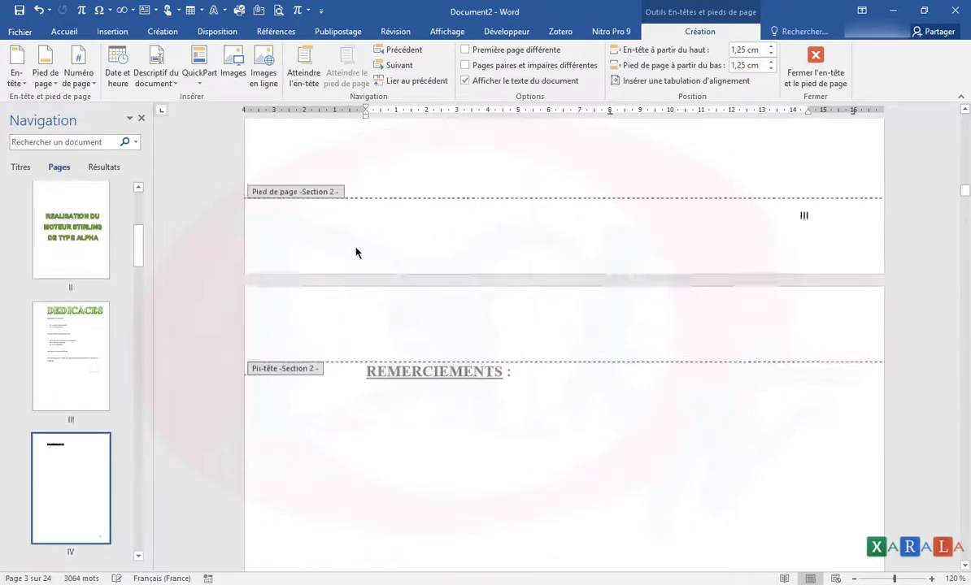
{"action": "scroll", "coordinate": [355, 252], "scroll_direction": "down", "scroll_amount": 15}
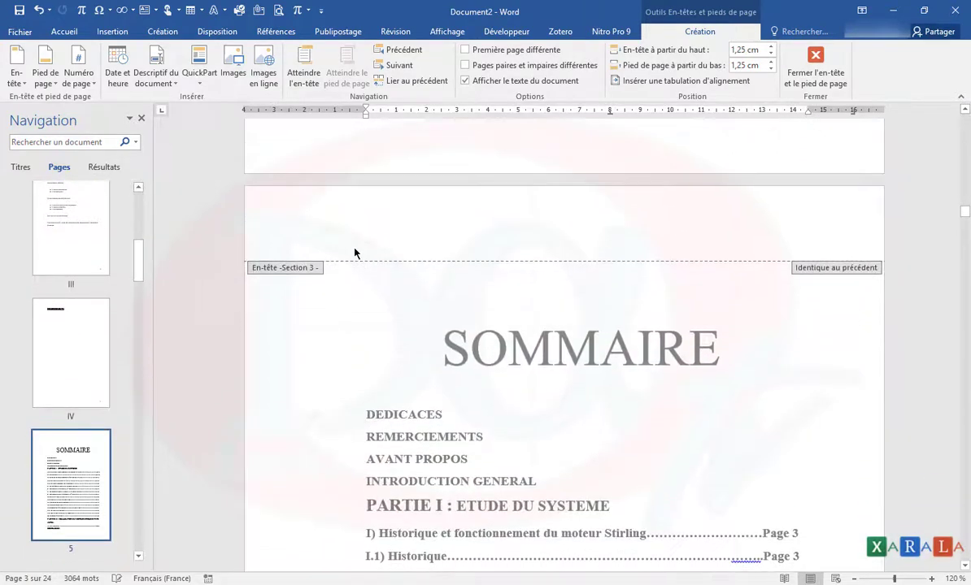
{"action": "scroll", "coordinate": [739, 319], "scroll_direction": "up", "scroll_amount": 4}
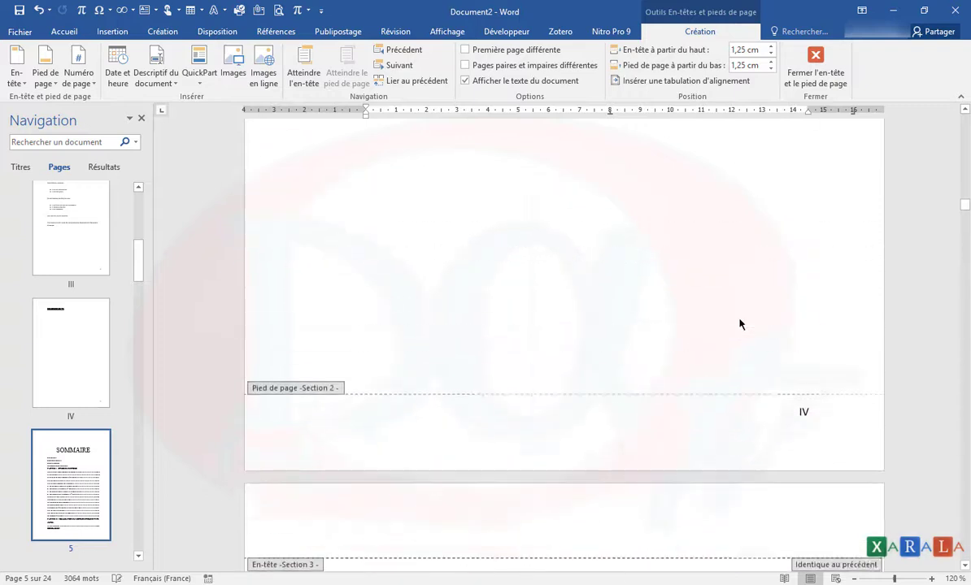
{"action": "scroll", "coordinate": [739, 324], "scroll_direction": "up", "scroll_amount": 2}
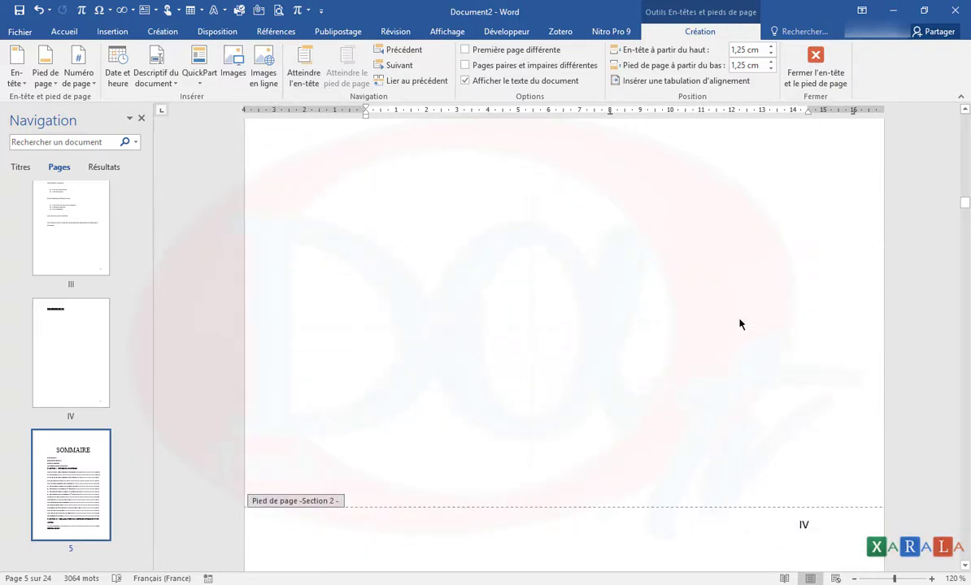
Review section 2's footers from REMERCIEMENTS back to the first page after the cover, and leave header and footer editing
{"action": "scroll", "coordinate": [738, 325], "scroll_direction": "up", "scroll_amount": 10}
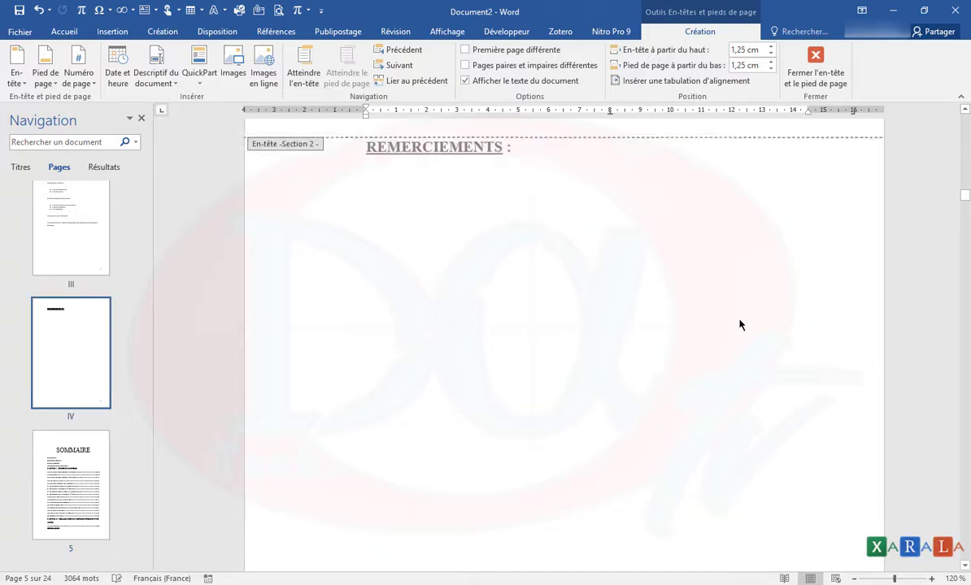
{"action": "scroll", "coordinate": [795, 486], "scroll_direction": "up", "scroll_amount": 10}
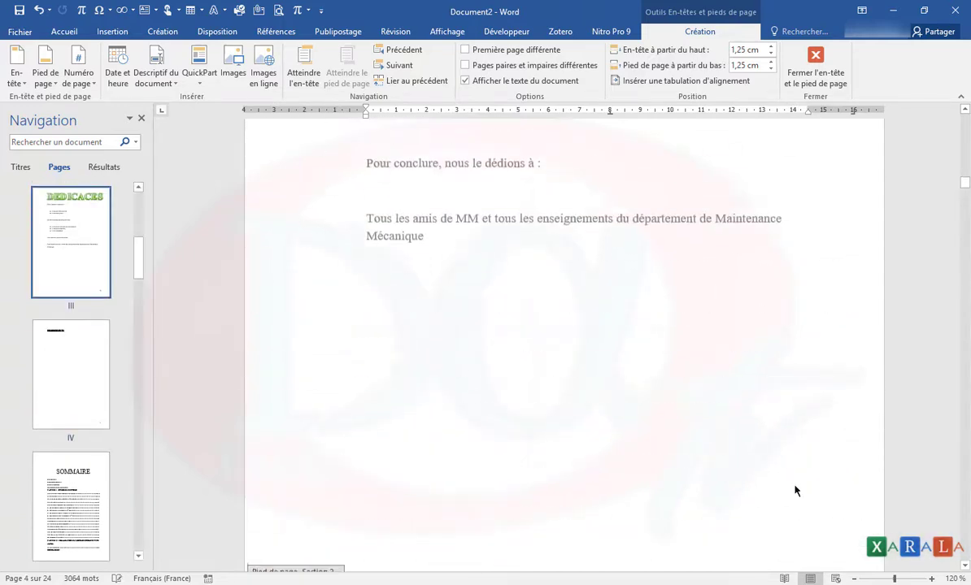
{"action": "scroll", "coordinate": [732, 276], "scroll_direction": "up", "scroll_amount": 5}
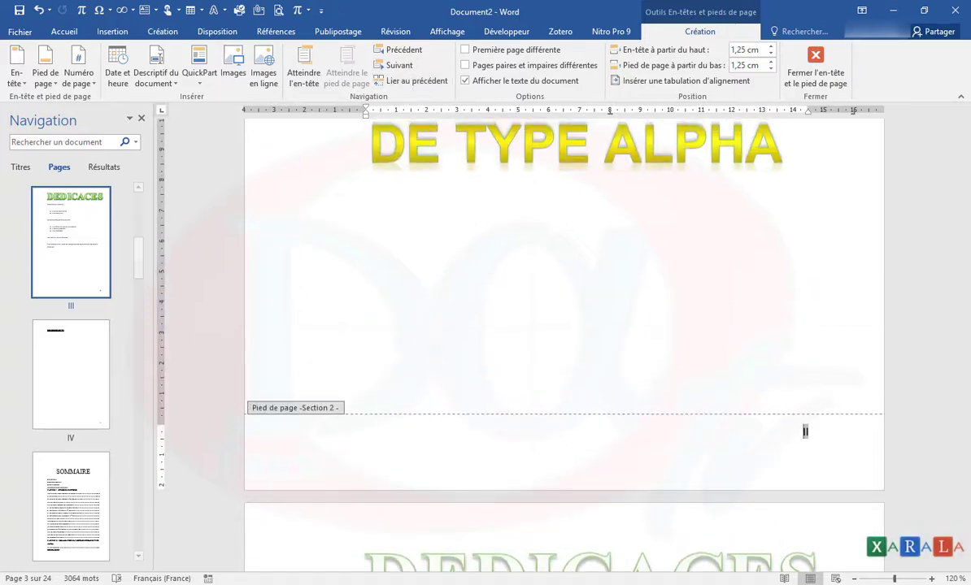
{"action": "scroll", "coordinate": [732, 488], "scroll_direction": "up", "scroll_amount": 6}
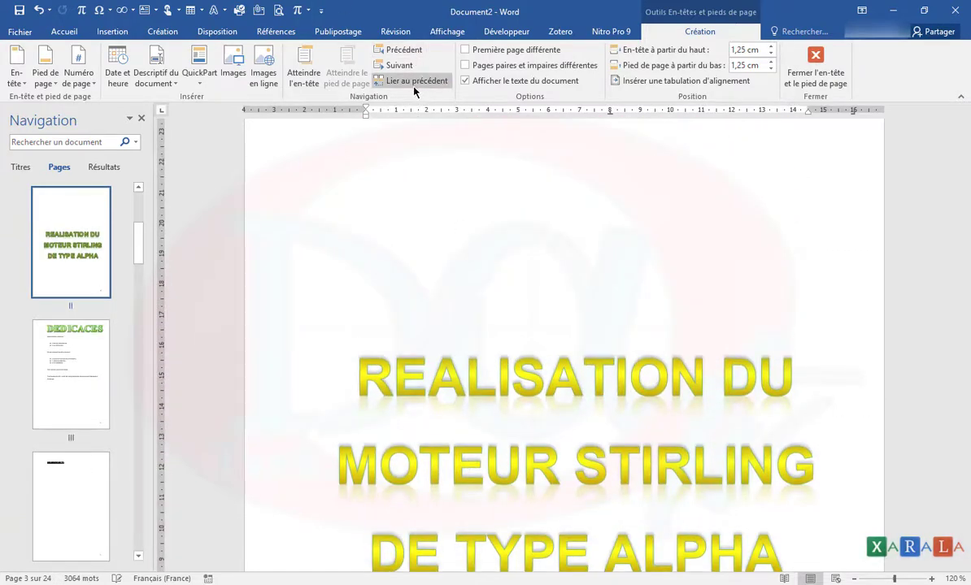
{"action": "scroll", "coordinate": [608, 389], "scroll_direction": "down", "scroll_amount": 6}
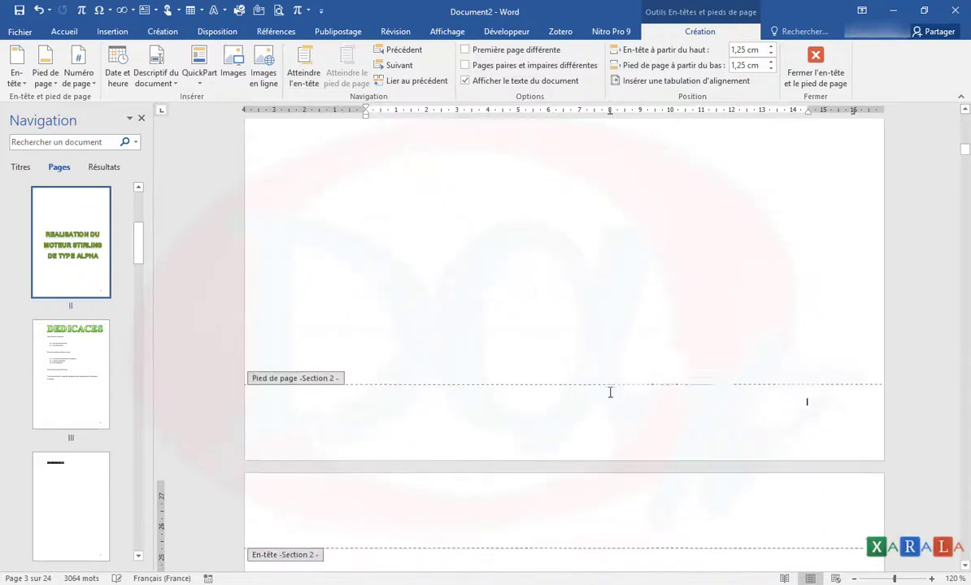
{"action": "scroll", "coordinate": [609, 393], "scroll_direction": "up", "scroll_amount": 1}
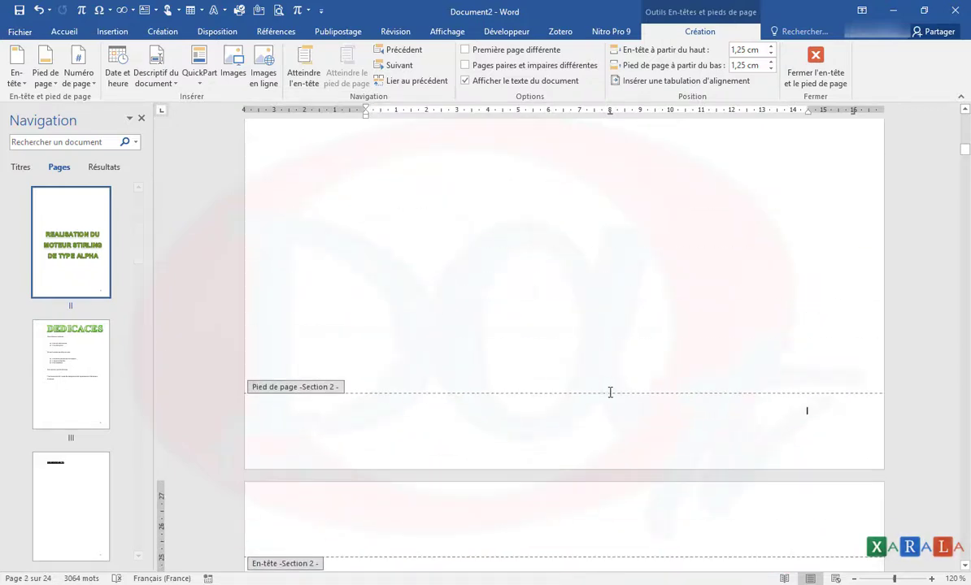
{"action": "scroll", "coordinate": [609, 392], "scroll_direction": "up", "scroll_amount": 4}
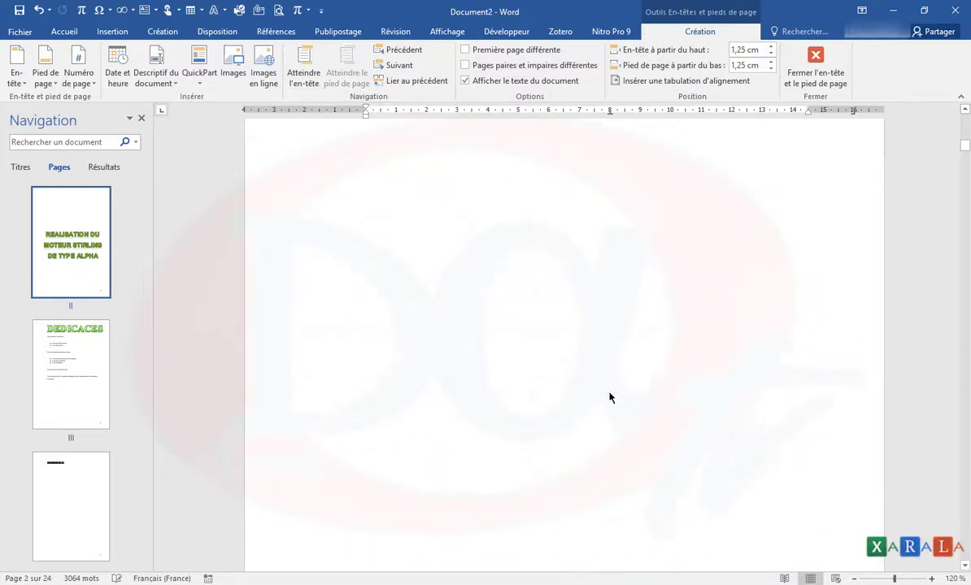
{"action": "scroll", "coordinate": [609, 398], "scroll_direction": "up", "scroll_amount": 6}
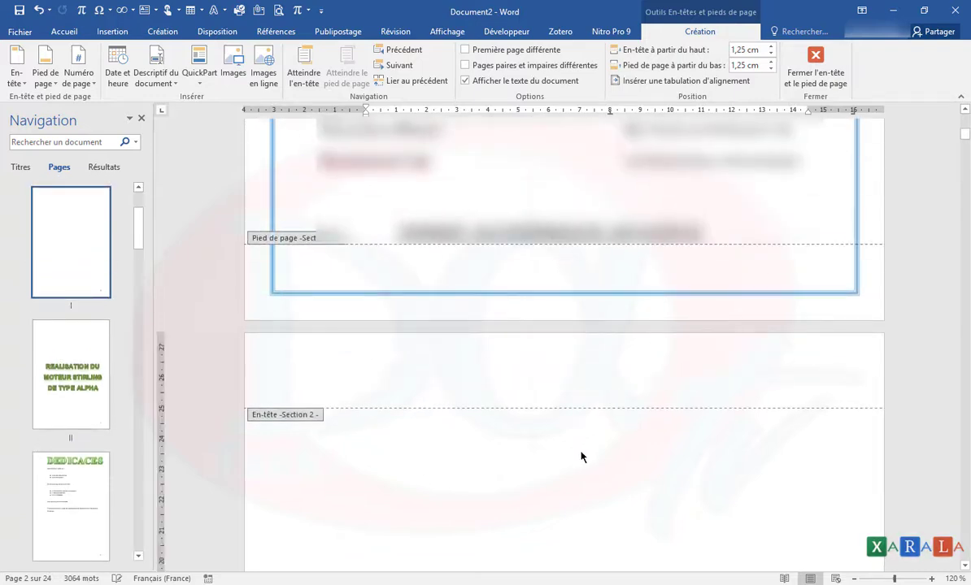
{"action": "double_click", "coordinate": [581, 457]}
Go to the page numbered 17 with the assembled engine picture, examine it, and check its header and footer section labels
{"action": "scroll", "coordinate": [581, 451], "scroll_direction": "down", "scroll_amount": 10}
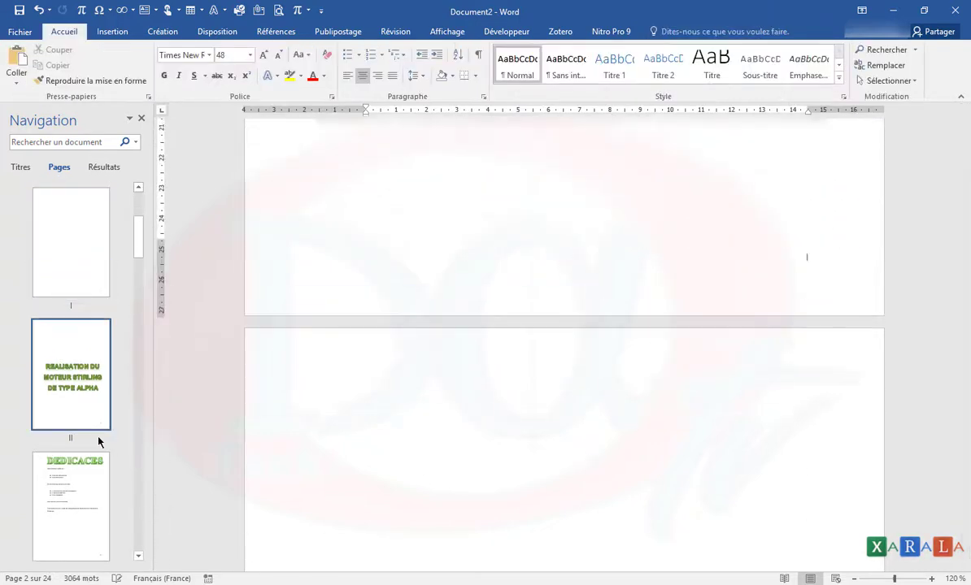
{"action": "scroll", "coordinate": [95, 440], "scroll_direction": "down", "scroll_amount": 10}
{"action": "left_click", "coordinate": [85, 387]}
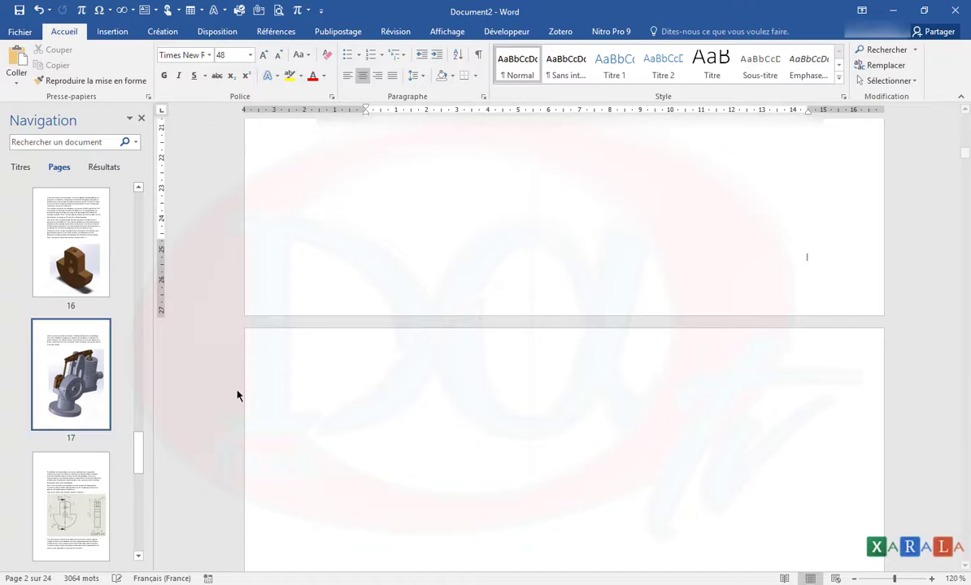
{"action": "scroll", "coordinate": [710, 457], "scroll_direction": "down", "scroll_amount": 5}
{"action": "scroll", "coordinate": [711, 455], "scroll_direction": "up", "scroll_amount": 8}
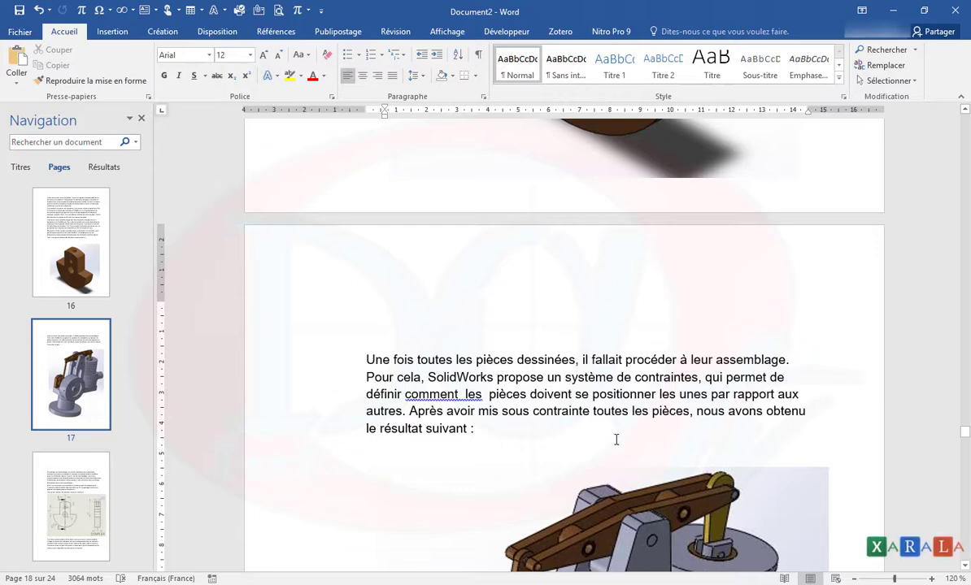
{"action": "scroll", "coordinate": [615, 439], "scroll_direction": "down", "scroll_amount": 3}
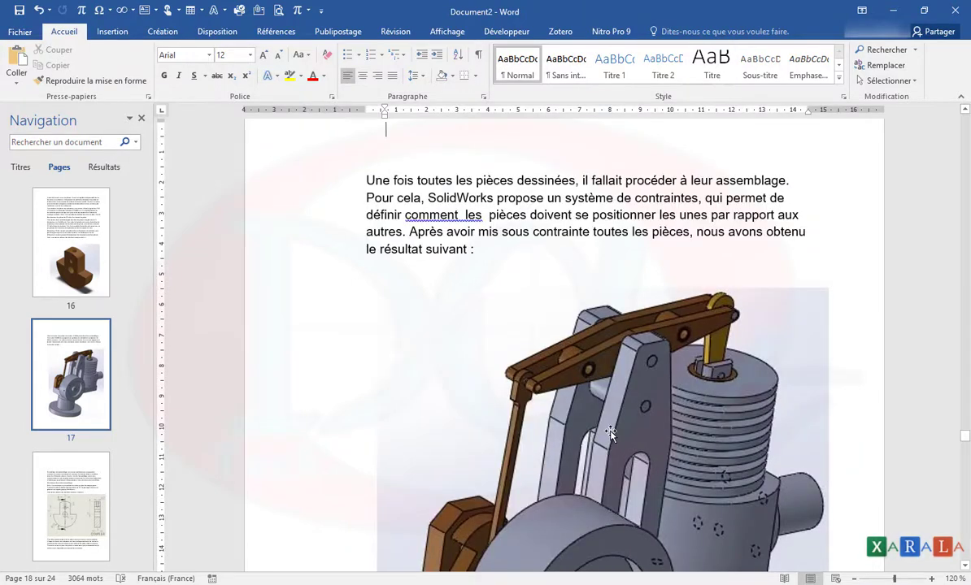
{"action": "scroll", "coordinate": [611, 433], "scroll_direction": "down", "scroll_amount": 3}
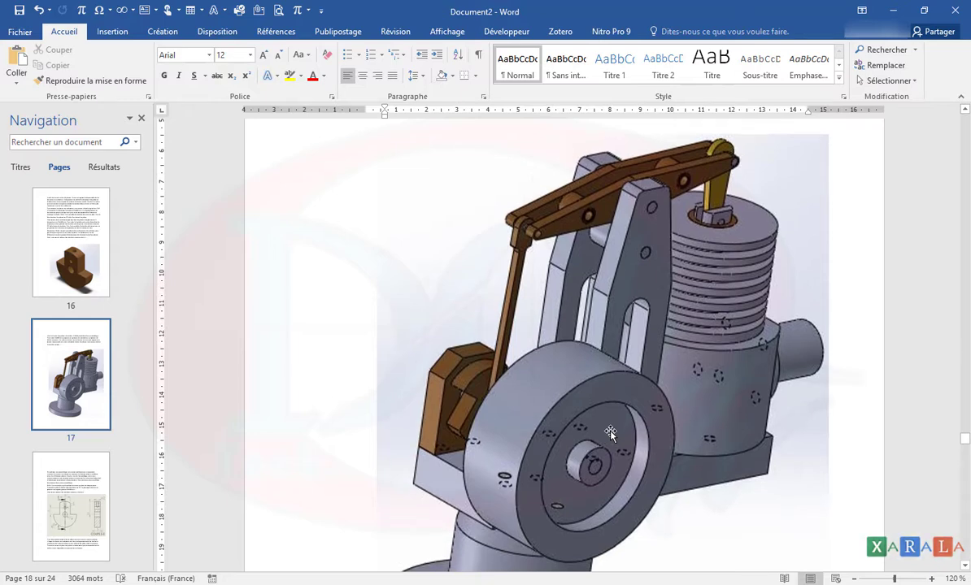
{"action": "scroll", "coordinate": [610, 433], "scroll_direction": "up", "scroll_amount": 7}
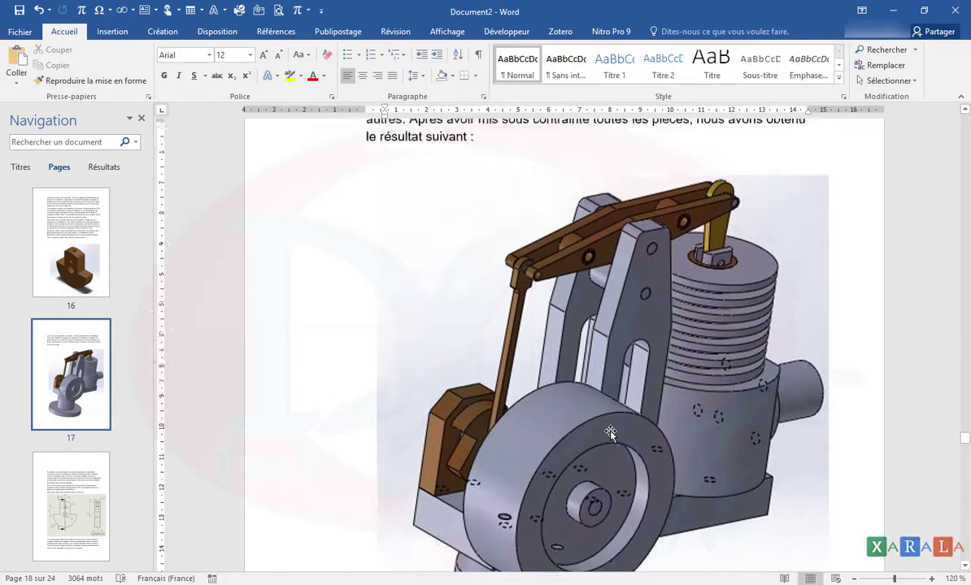
{"action": "double_click", "coordinate": [514, 294]}
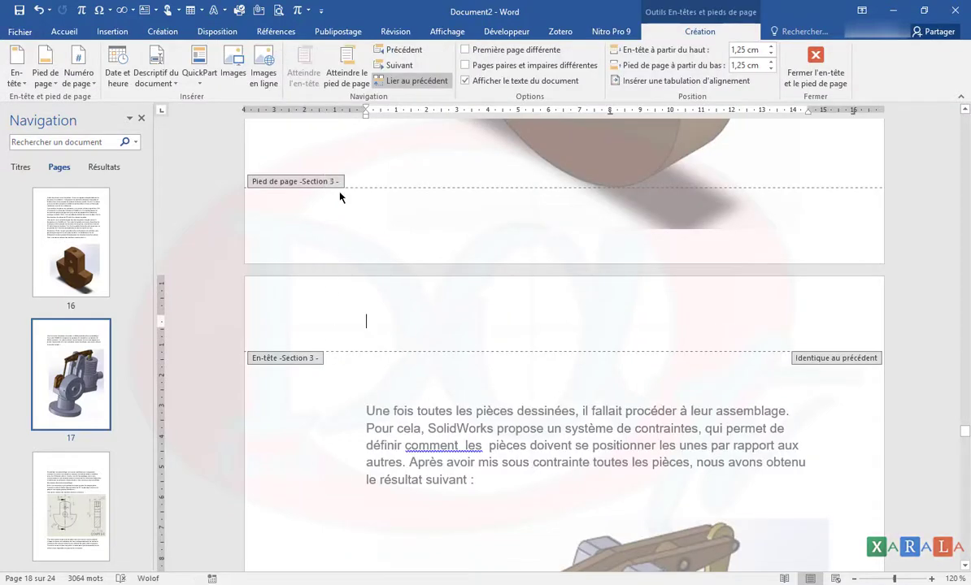
{"action": "double_click", "coordinate": [391, 481]}
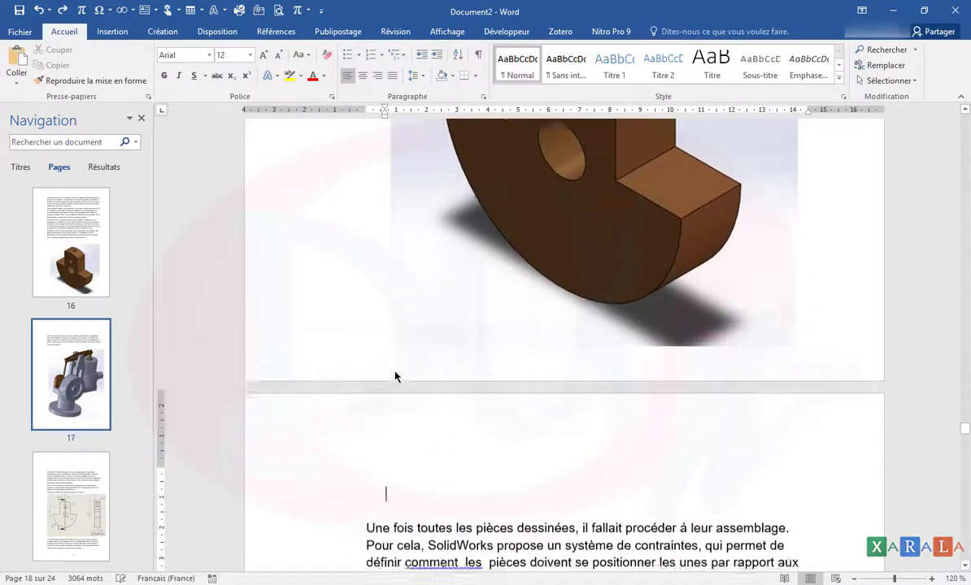
Check section 3's footers on the brown part's page and on the assembled engine page
{"action": "left_click", "coordinate": [775, 272]}
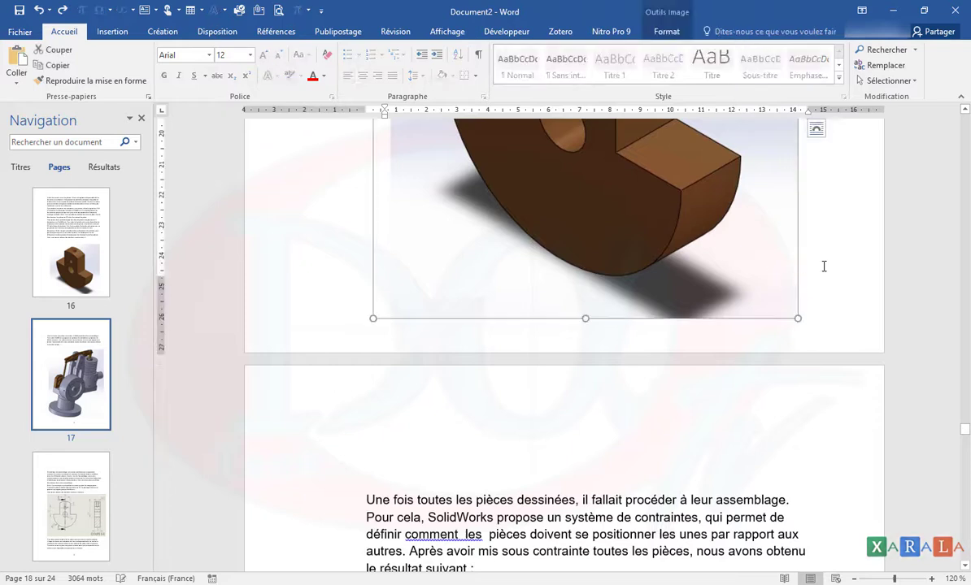
{"action": "left_click", "coordinate": [824, 267]}
{"action": "scroll", "coordinate": [541, 381], "scroll_direction": "down", "scroll_amount": 1}
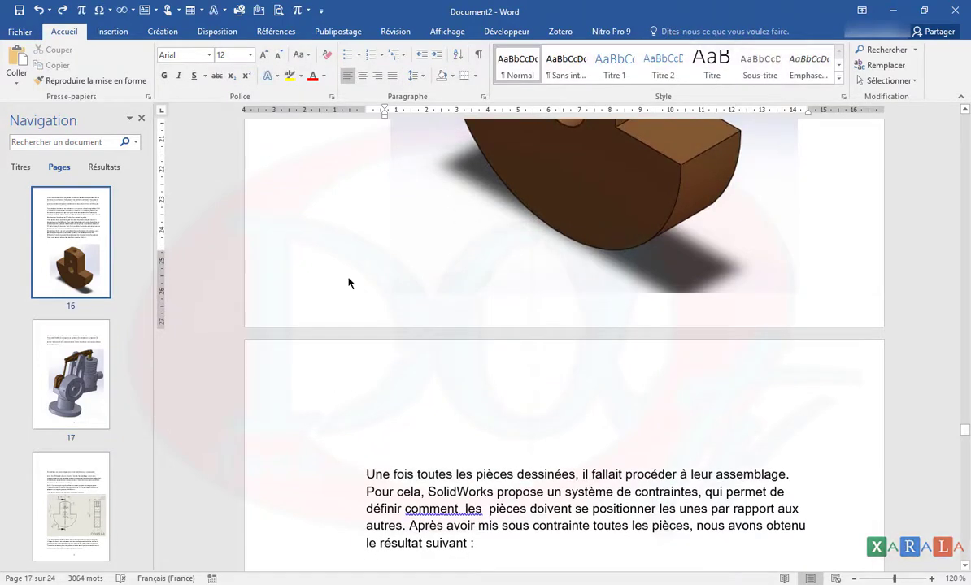
{"action": "double_click", "coordinate": [325, 319]}
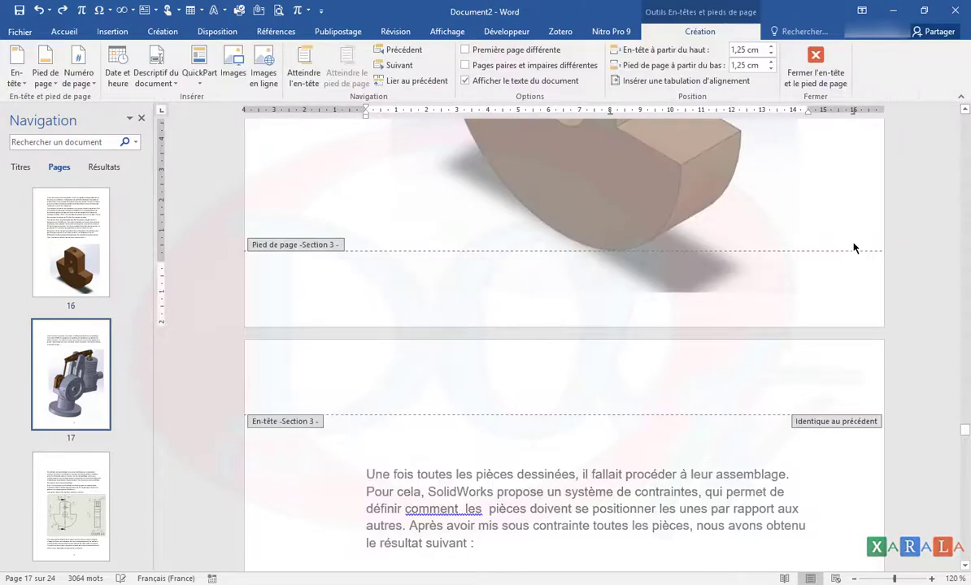
{"action": "scroll", "coordinate": [715, 384], "scroll_direction": "down", "scroll_amount": 15}
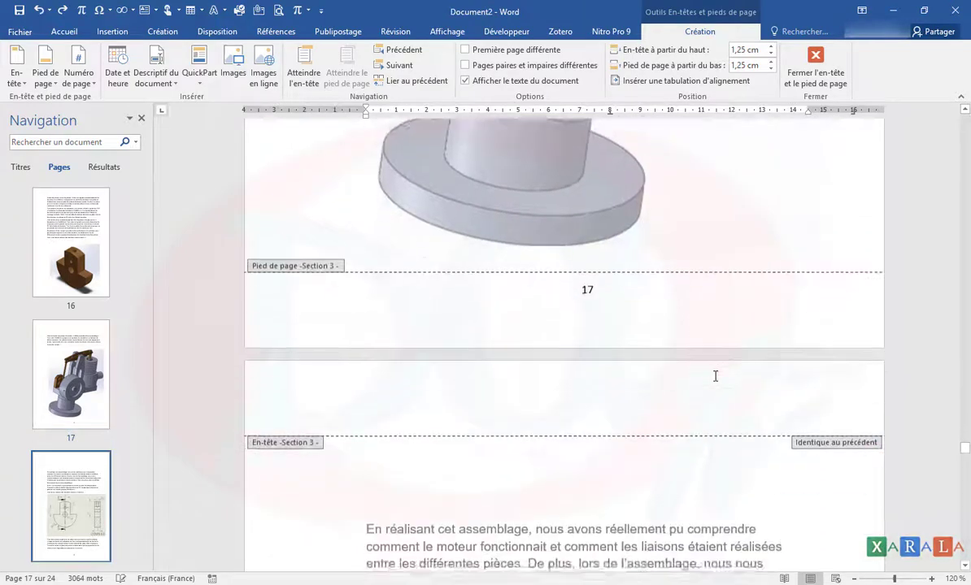
{"action": "scroll", "coordinate": [716, 378], "scroll_direction": "up", "scroll_amount": 4}
{"action": "scroll", "coordinate": [714, 381], "scroll_direction": "up", "scroll_amount": 10}
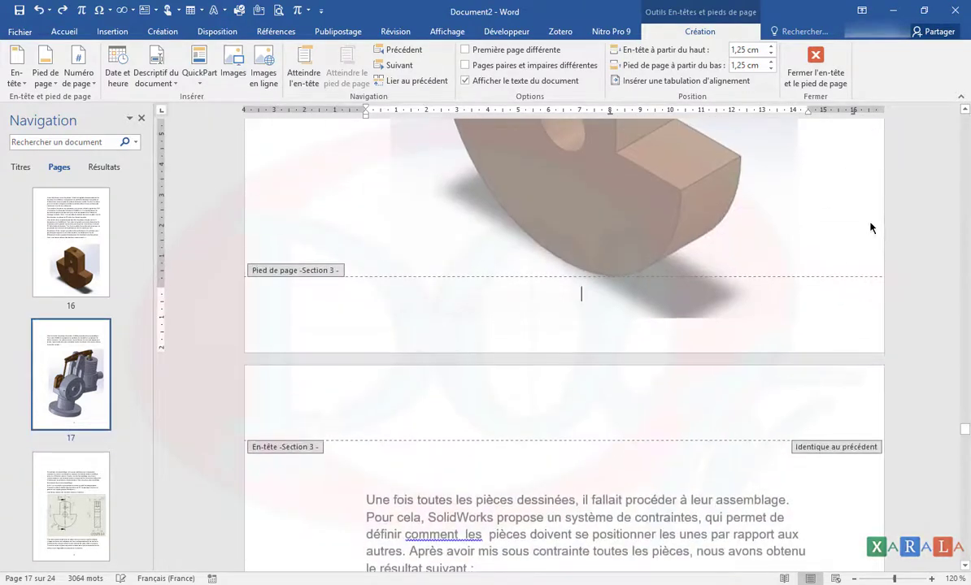
Insert a Continu section break after the brown part's picture at the end of page 16
{"action": "double_click", "coordinate": [830, 228]}
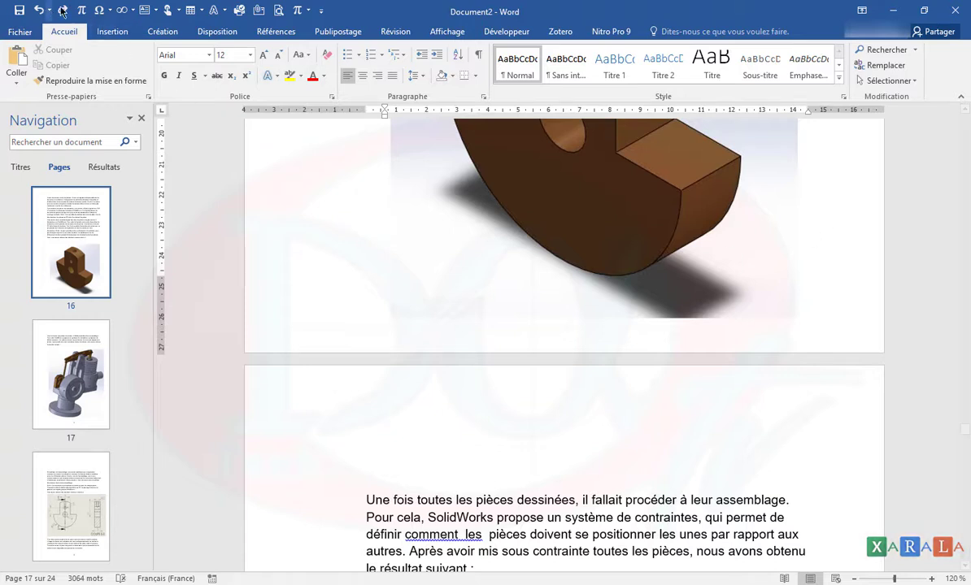
{"action": "left_click", "coordinate": [219, 33]}
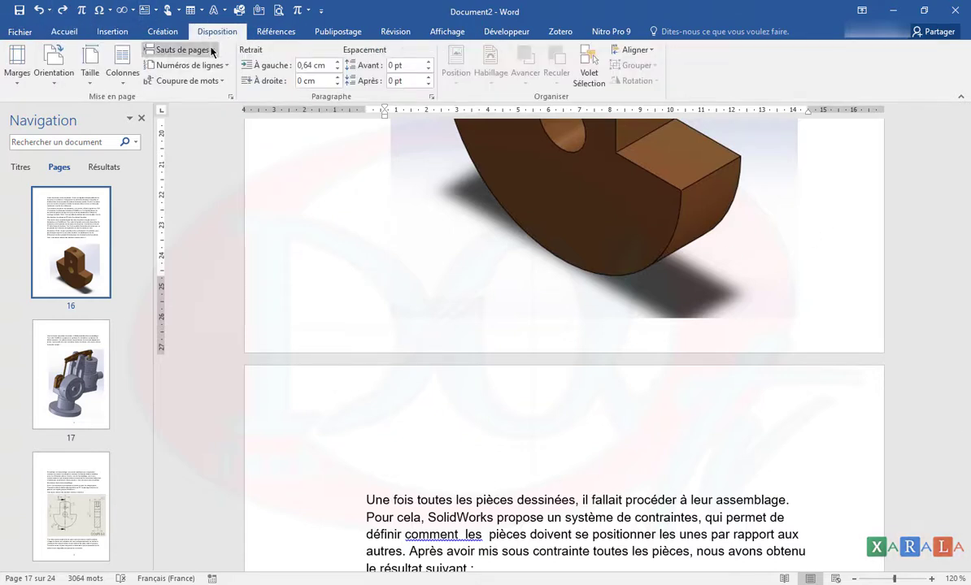
{"action": "left_click", "coordinate": [211, 50]}
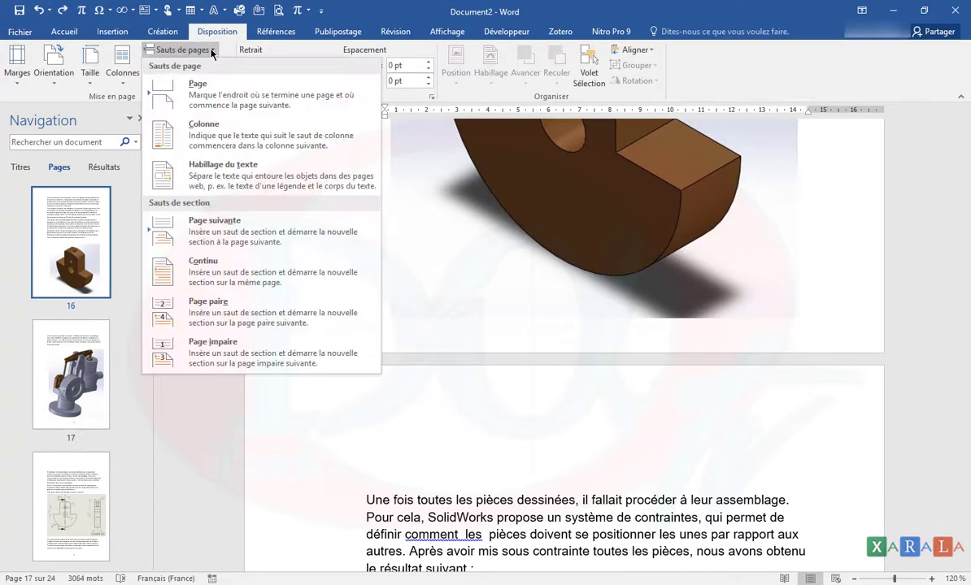
{"action": "left_click", "coordinate": [232, 282]}
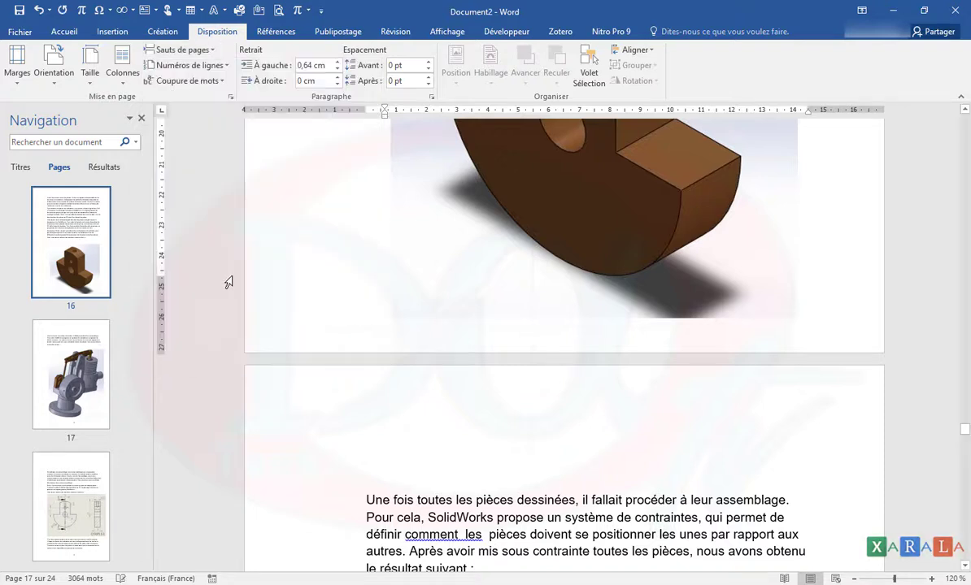
Check the header and footer section labels on the assembled engine page, and leave header and footer editing
{"action": "left_click", "coordinate": [401, 430]}
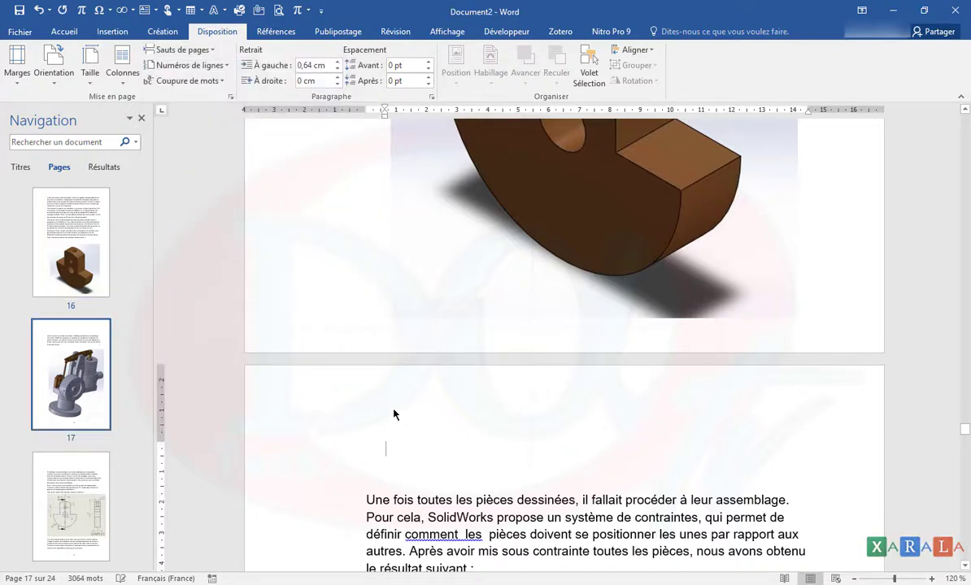
{"action": "double_click", "coordinate": [394, 414]}
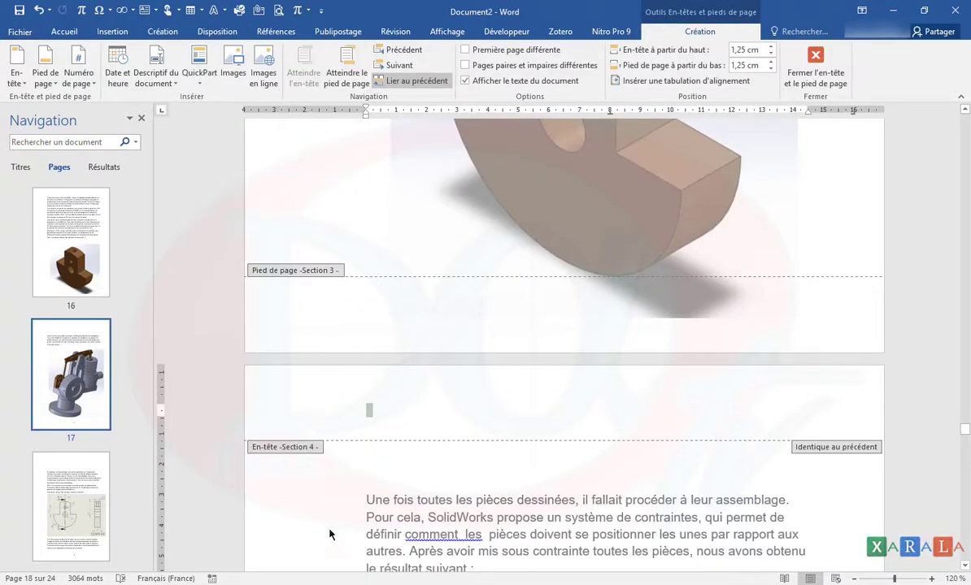
{"action": "scroll", "coordinate": [382, 378], "scroll_direction": "down", "scroll_amount": 10}
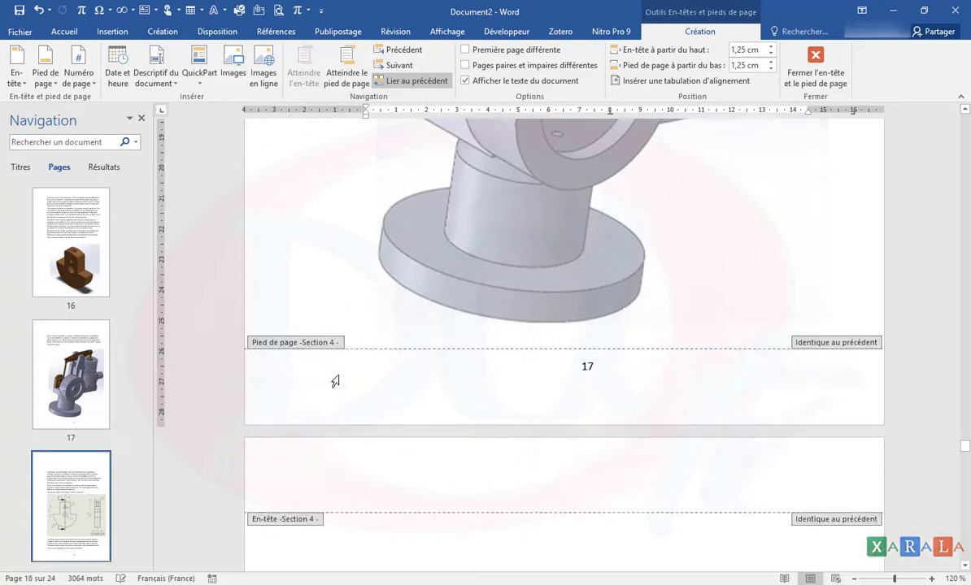
{"action": "double_click", "coordinate": [342, 324]}
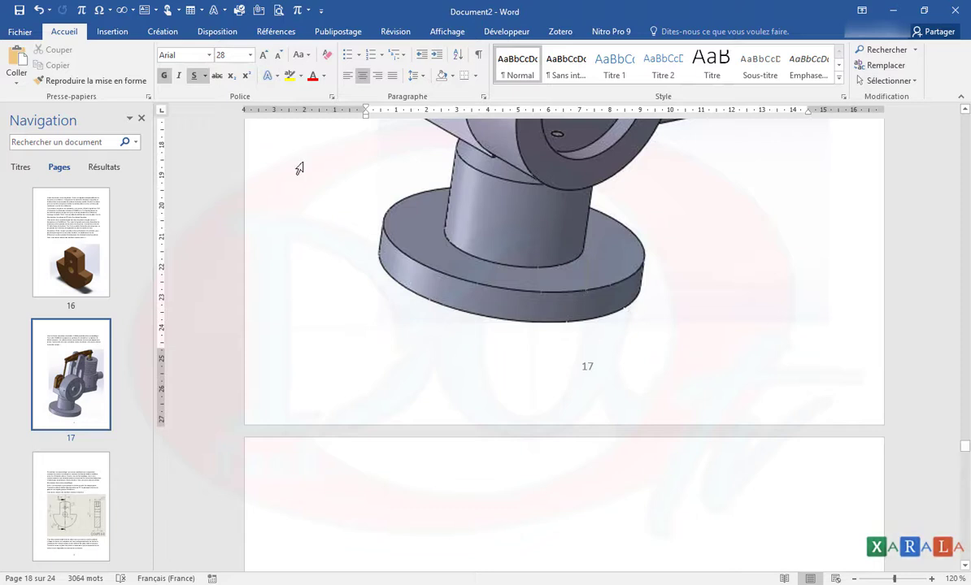
Insert a Continu section break below the assembled engine picture at the end of page 17
{"action": "left_click", "coordinate": [161, 34]}
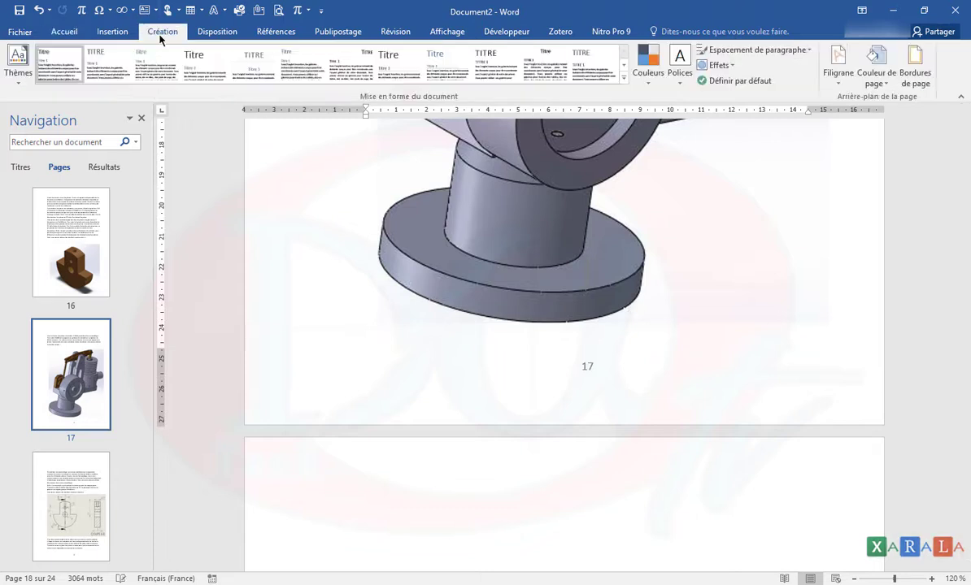
{"action": "left_click", "coordinate": [218, 36]}
{"action": "left_click", "coordinate": [210, 52]}
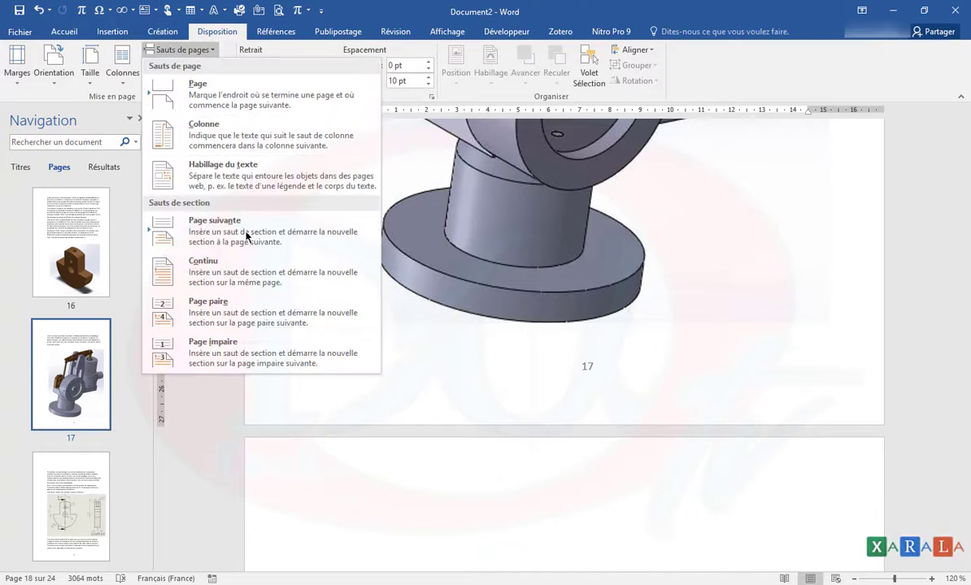
{"action": "left_click", "coordinate": [243, 270]}
Check the section labels before, on and after the assembled engine page, and return to the document body
{"action": "double_click", "coordinate": [349, 389]}
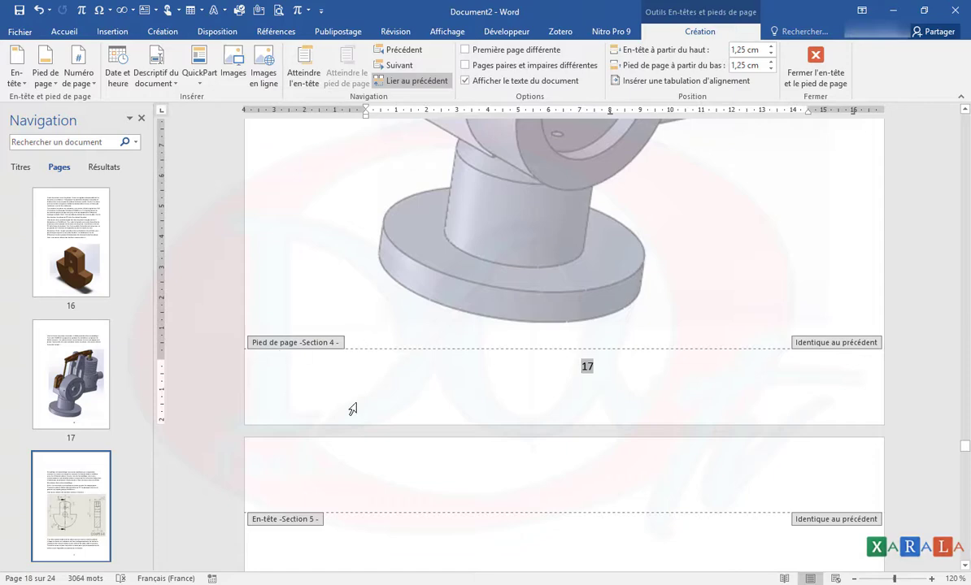
{"action": "scroll", "coordinate": [375, 405], "scroll_direction": "up", "scroll_amount": 12}
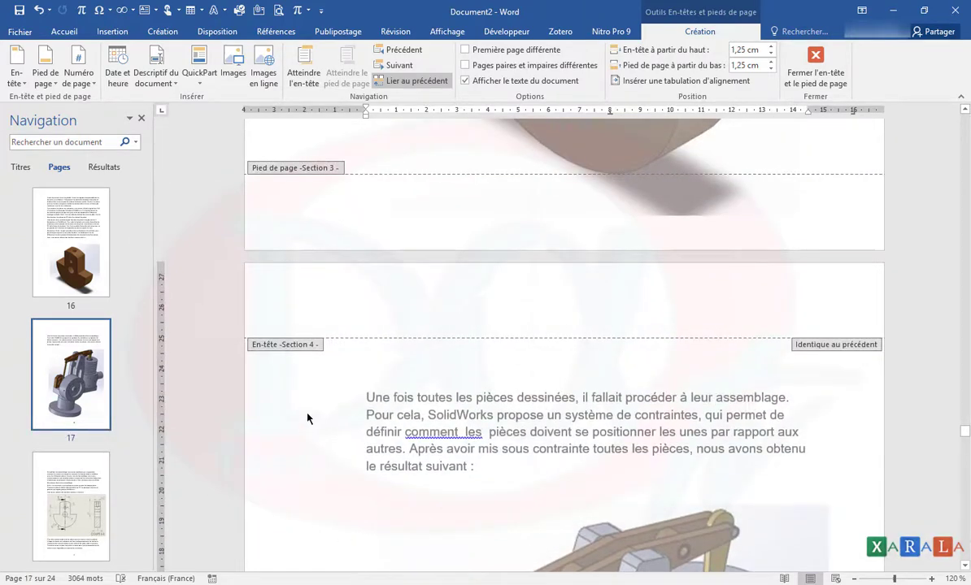
{"action": "scroll", "coordinate": [308, 418], "scroll_direction": "down", "scroll_amount": 4}
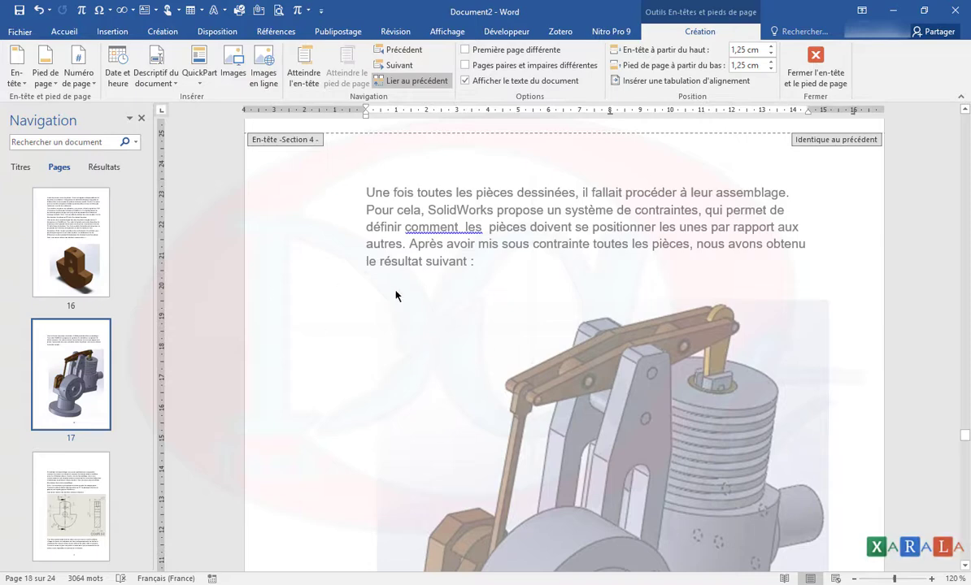
{"action": "double_click", "coordinate": [412, 277]}
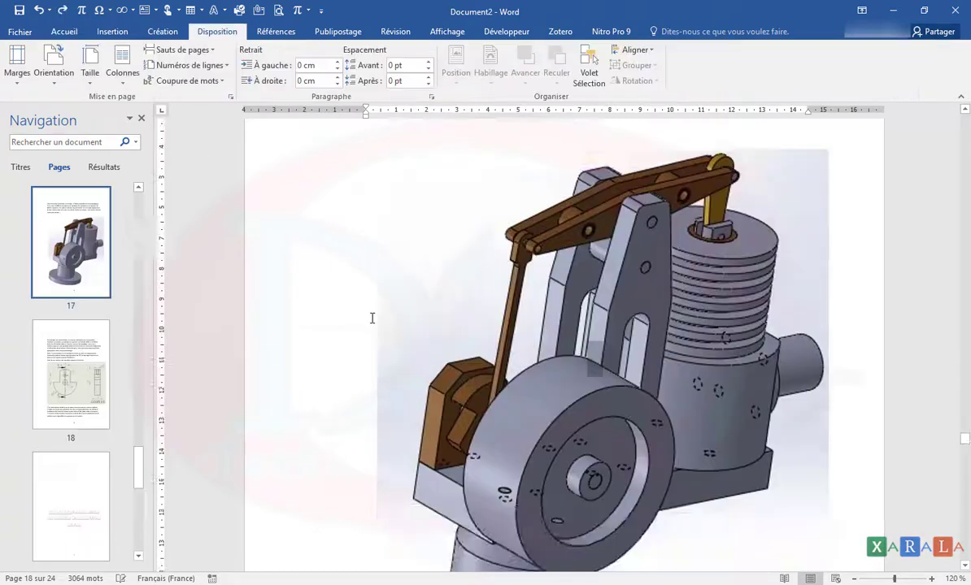
Set the page orientation of the assembled engine's section to Paysage
{"action": "scroll", "coordinate": [372, 316], "scroll_direction": "up", "scroll_amount": 5}
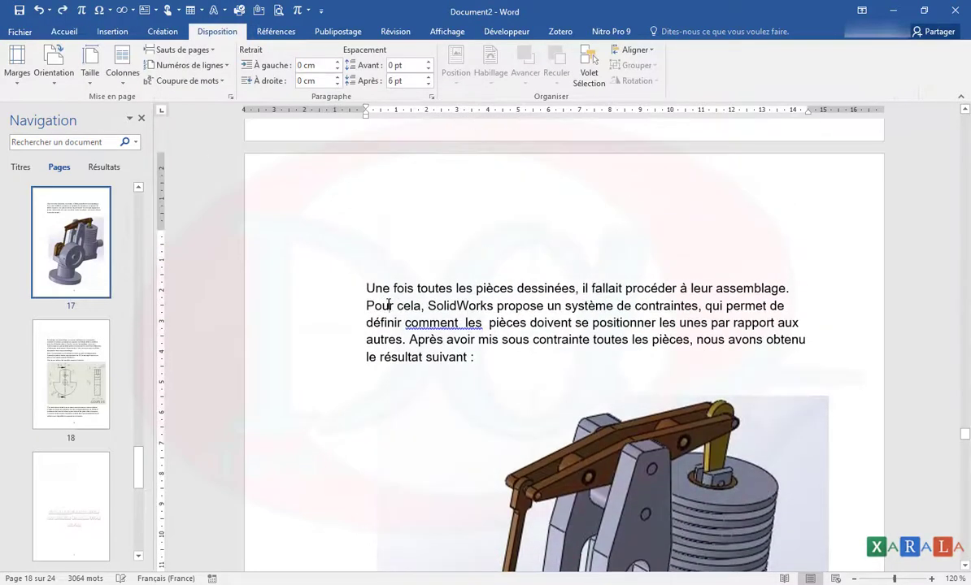
{"action": "left_click", "coordinate": [52, 78]}
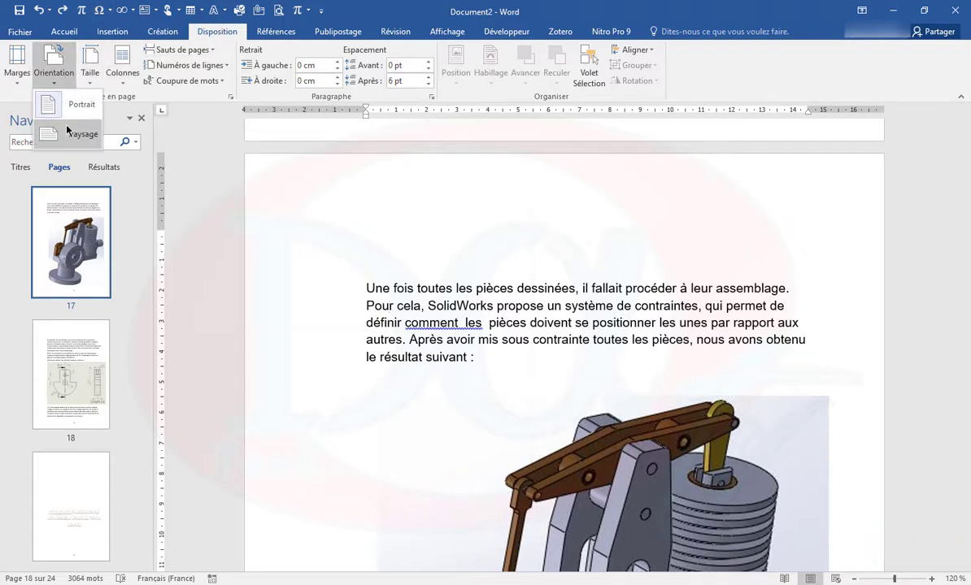
{"action": "left_click", "coordinate": [70, 135]}
{"action": "scroll", "coordinate": [511, 296], "scroll_direction": "up", "scroll_amount": 1}
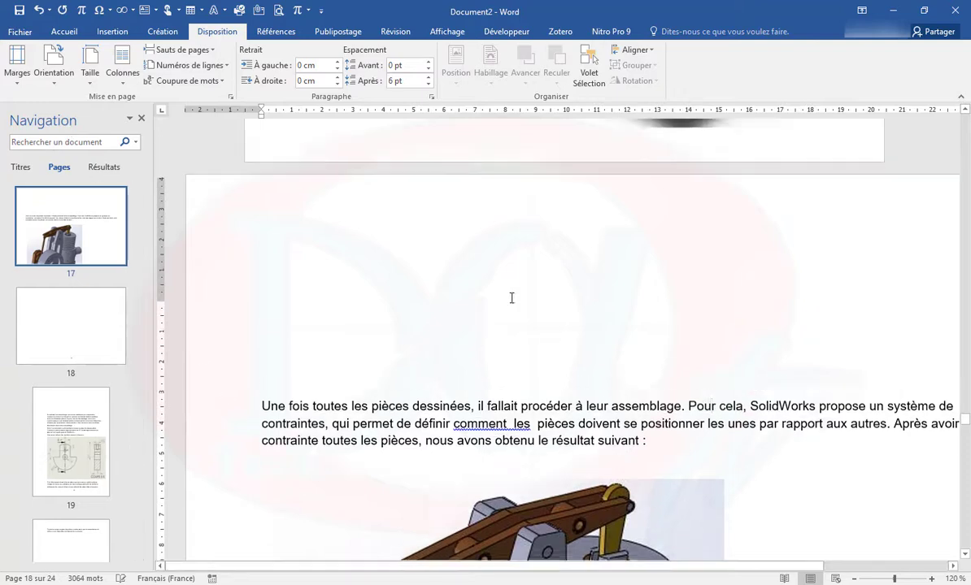
Check the header and footer section labels around the landscape engine page and the blank page following it, and return to the body
{"action": "scroll", "coordinate": [517, 276], "scroll_direction": "down", "scroll_amount": 2}
{"action": "scroll", "coordinate": [512, 265], "scroll_direction": "up", "scroll_amount": 3}
{"action": "double_click", "coordinate": [418, 262]}
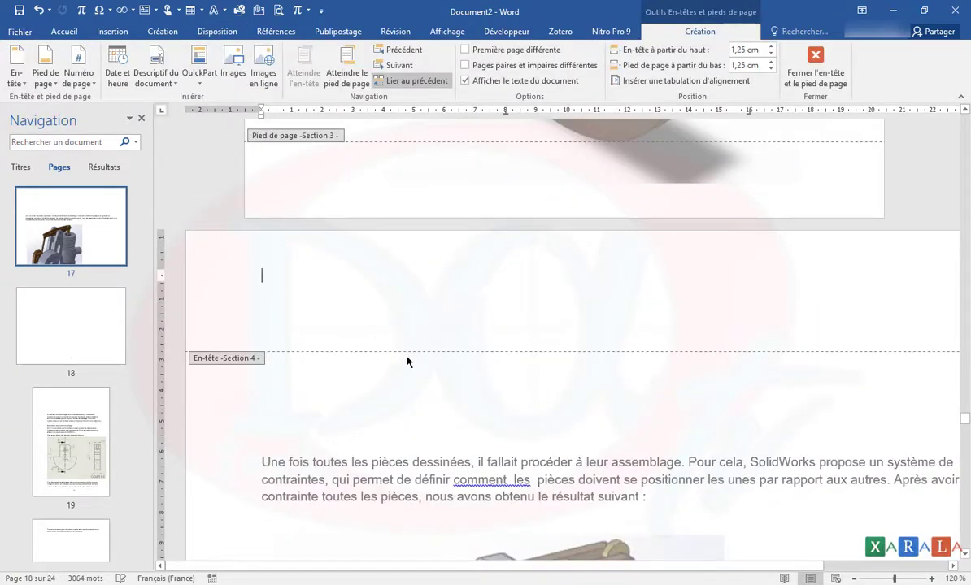
{"action": "scroll", "coordinate": [391, 342], "scroll_direction": "down", "scroll_amount": 10}
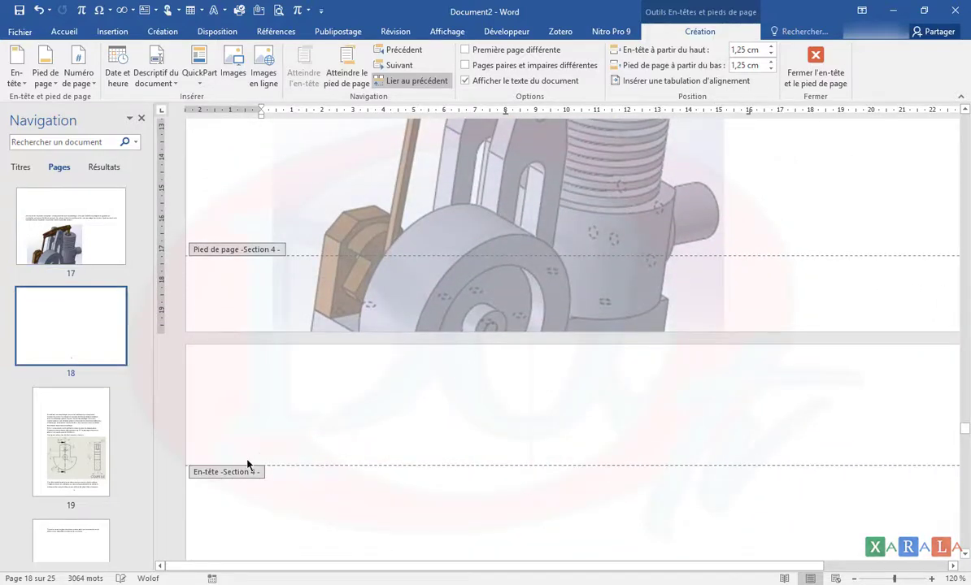
{"action": "scroll", "coordinate": [248, 465], "scroll_direction": "down", "scroll_amount": 10}
{"action": "scroll", "coordinate": [253, 453], "scroll_direction": "up", "scroll_amount": 10}
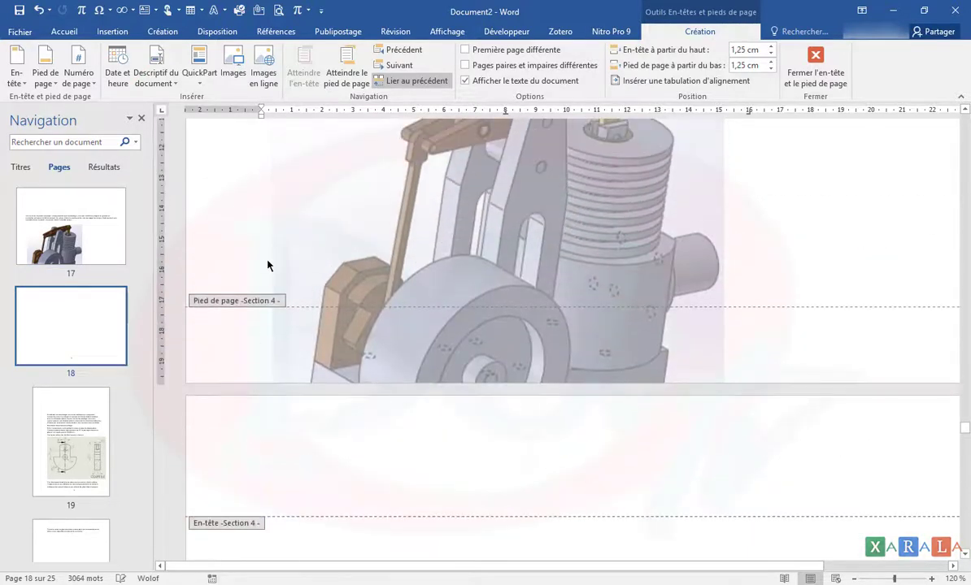
{"action": "scroll", "coordinate": [273, 268], "scroll_direction": "down", "scroll_amount": 10}
{"action": "double_click", "coordinate": [304, 334]}
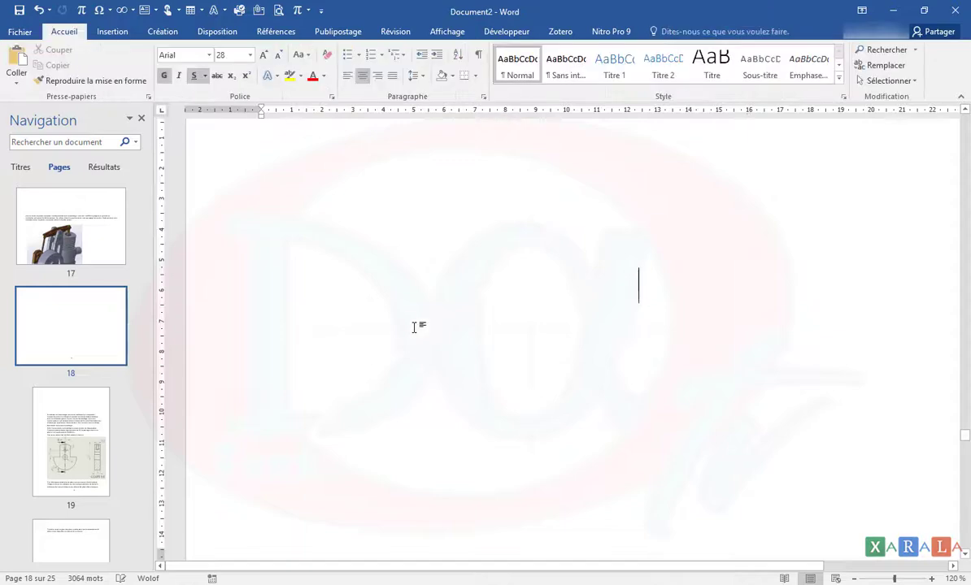
Delete the empty paragraphs on the blank landscape page after the assembled engine picture to remove that page
{"action": "key", "text": "ctrl+shift+g"}
{"action": "key", "text": "BackSpace"}
{"action": "key", "text": "BackSpace"}
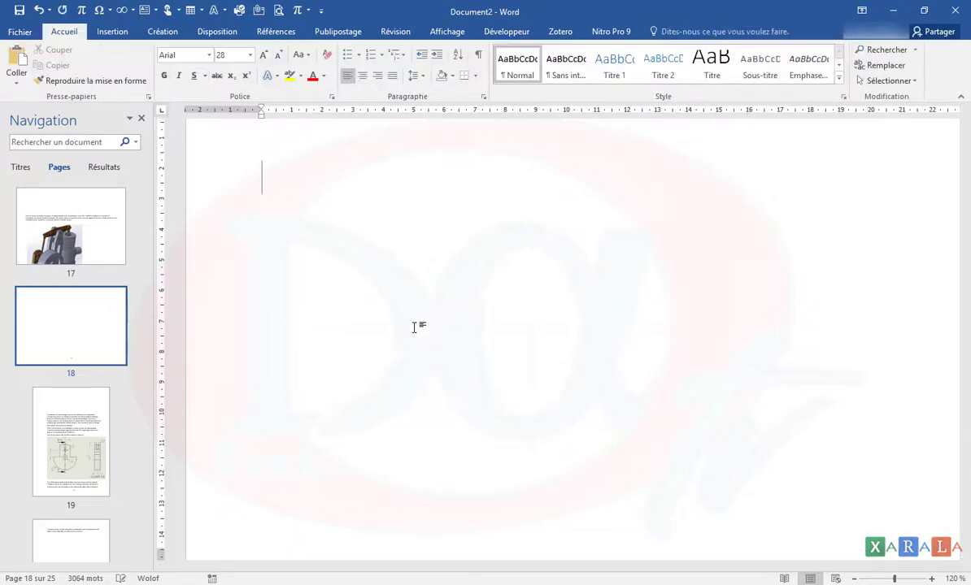
{"action": "key", "text": "BackSpace"}
Compare the orientation of the assembled engine page with its neighbouring pages, in the document and in the page thumbnails
{"action": "scroll", "coordinate": [414, 325], "scroll_direction": "up", "scroll_amount": 3}
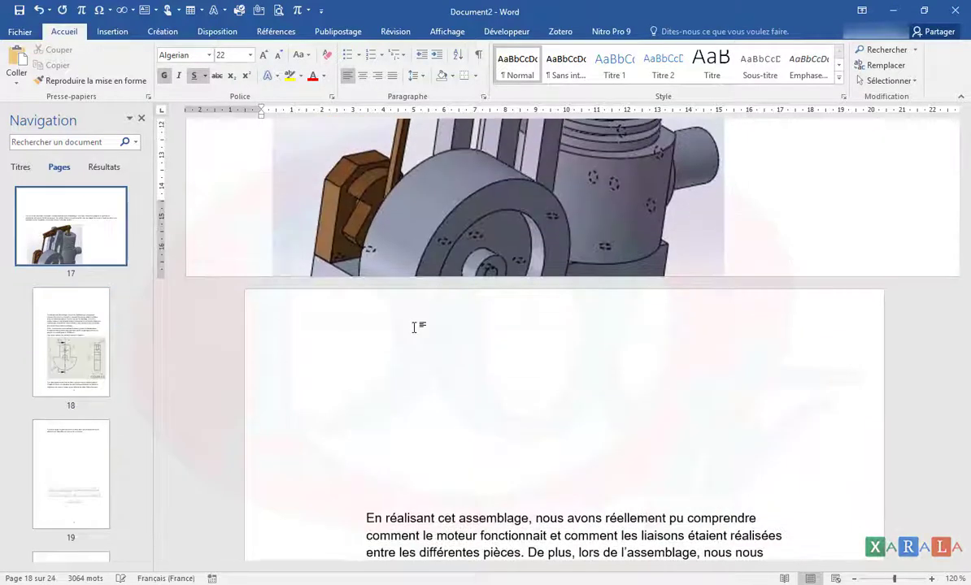
{"action": "scroll", "coordinate": [456, 346], "scroll_direction": "up", "scroll_amount": 3}
{"action": "scroll", "coordinate": [664, 254], "scroll_direction": "up", "scroll_amount": 2}
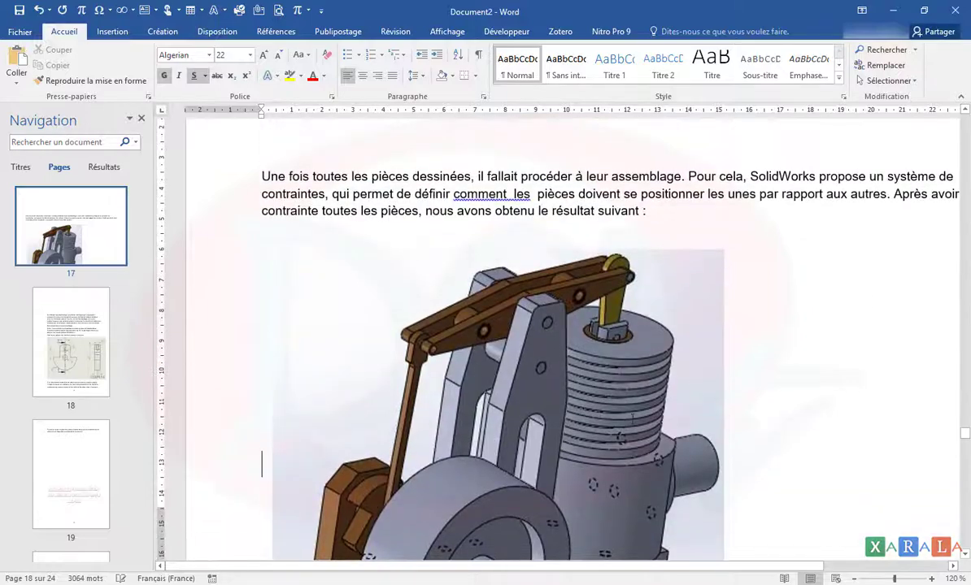
{"action": "scroll", "coordinate": [568, 363], "scroll_direction": "down", "scroll_amount": 7, "text": "ctrl"}
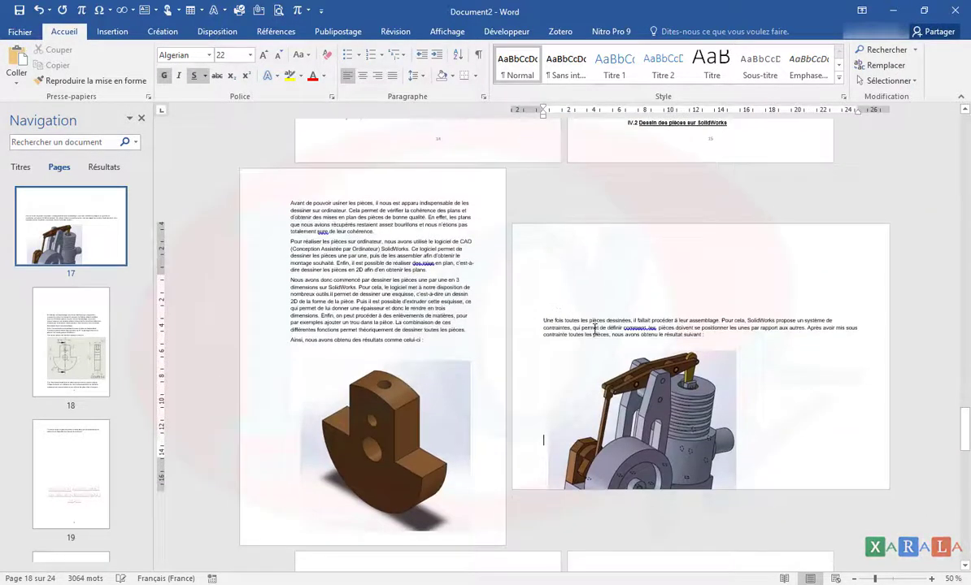
{"action": "scroll", "coordinate": [594, 329], "scroll_direction": "up", "scroll_amount": 3, "text": "ctrl"}
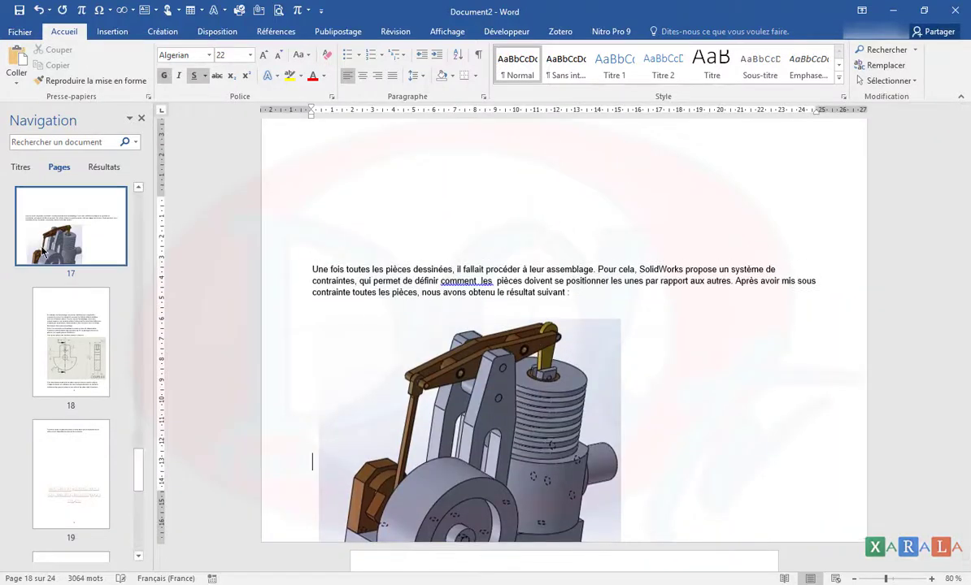
{"action": "scroll", "coordinate": [45, 253], "scroll_direction": "up", "scroll_amount": 3}
{"action": "scroll", "coordinate": [65, 329], "scroll_direction": "down", "scroll_amount": 3}
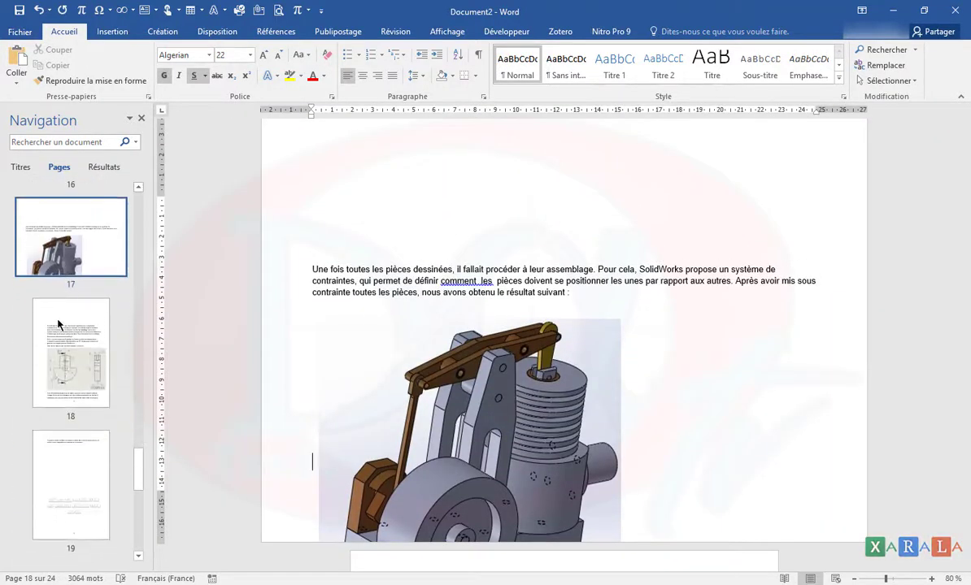
{"action": "scroll", "coordinate": [87, 390], "scroll_direction": "up", "scroll_amount": 3}
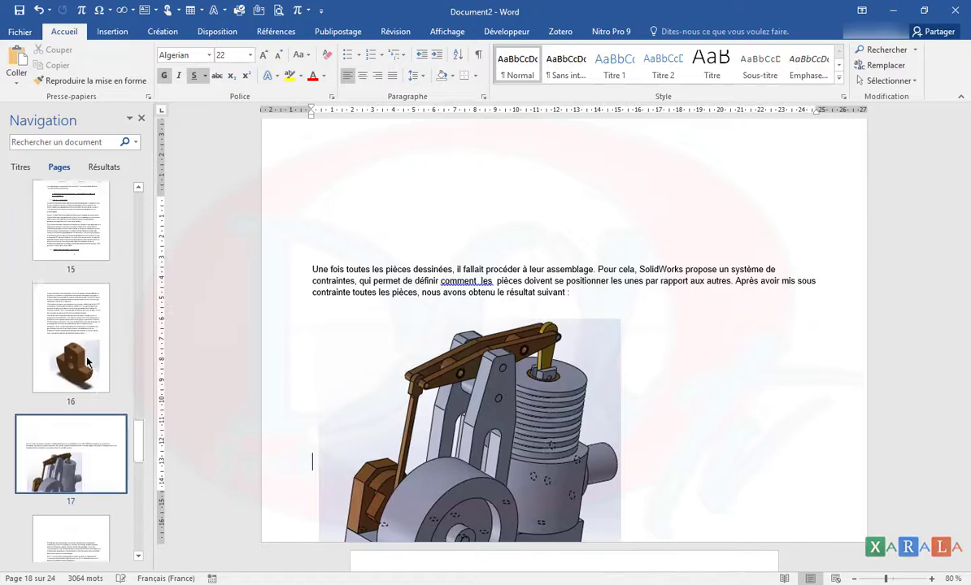
{"action": "scroll", "coordinate": [137, 442], "scroll_direction": "down", "scroll_amount": 2}
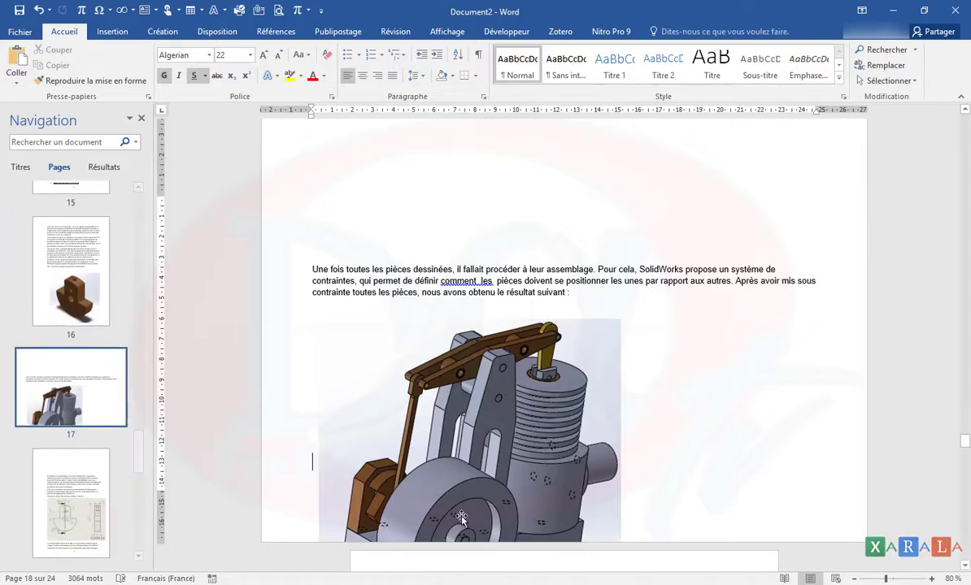
Reposition the assembled engine picture up and towards the centre of page 17 so that it fits entirely on the landscape page
{"action": "scroll", "coordinate": [568, 443], "scroll_direction": "down", "scroll_amount": 5}
{"action": "scroll", "coordinate": [437, 332], "scroll_direction": "up", "scroll_amount": 3}
{"action": "left_click", "coordinate": [482, 333]}
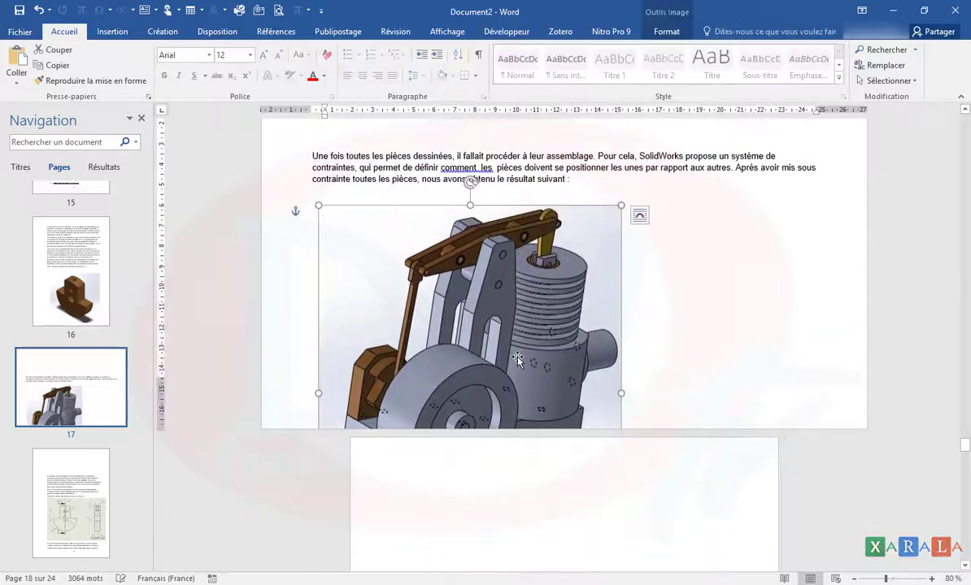
{"action": "left_click_drag", "start_coordinate": [482, 333], "coordinate": [606, 263]}
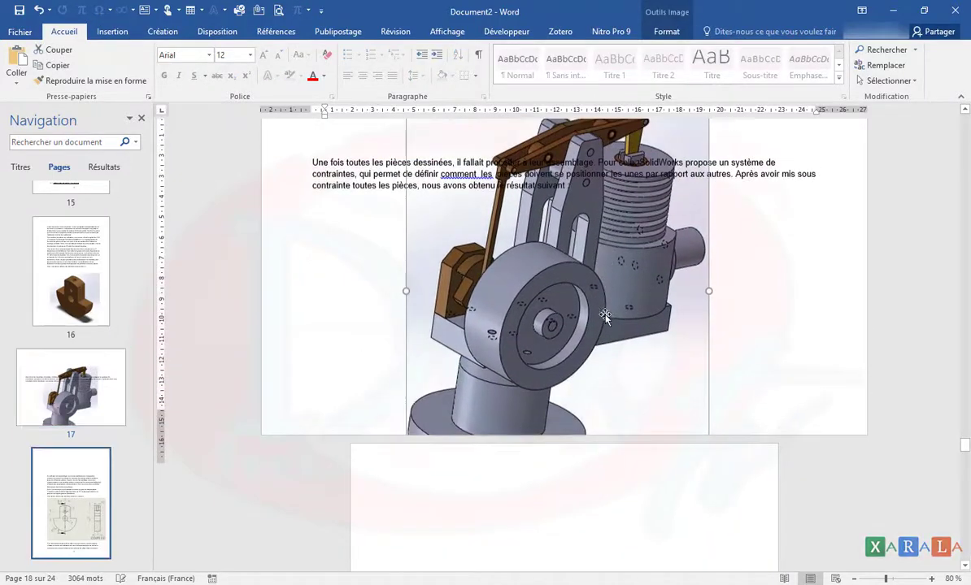
{"action": "scroll", "coordinate": [542, 366], "scroll_direction": "up", "scroll_amount": 2}
{"action": "left_click_drag", "start_coordinate": [542, 366], "coordinate": [586, 353]}
{"action": "left_click", "coordinate": [755, 350]}
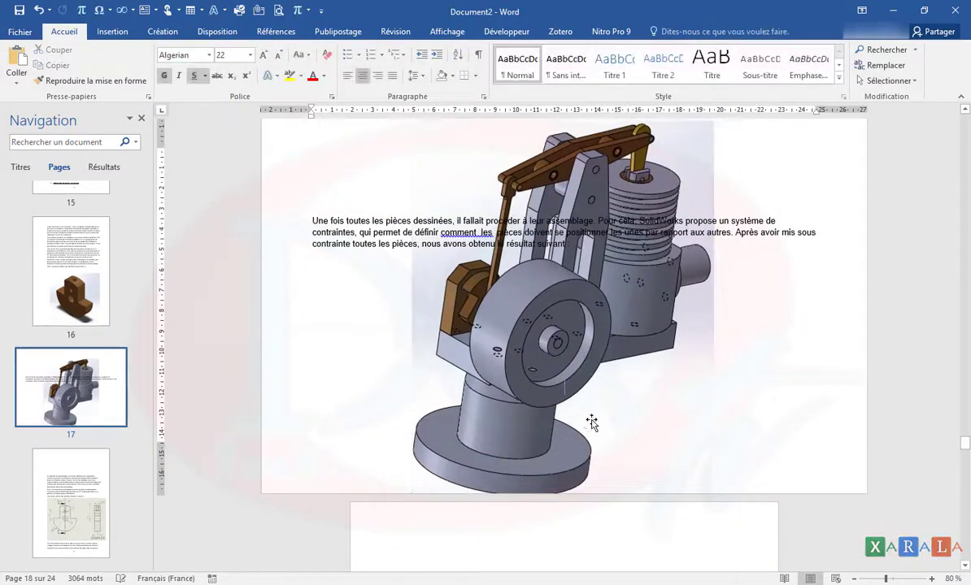
{"action": "mouse_move", "coordinate": [590, 418]}
{"action": "left_mouse_down"}
{"action": "mouse_move", "coordinate": [587, 385]}
{"action": "mouse_move", "coordinate": [595, 404]}
{"action": "left_mouse_up"}
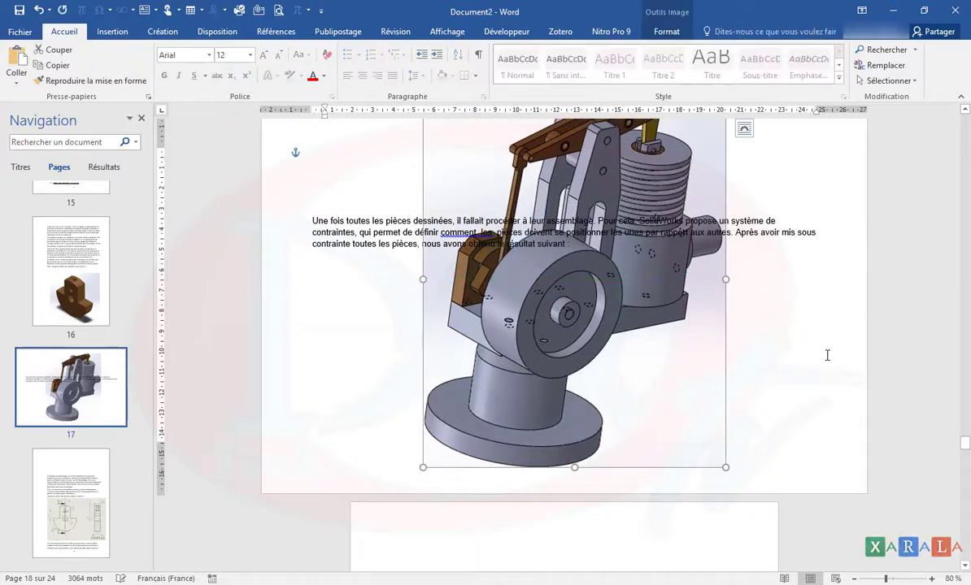
Review the landscape engine page against the portrait pages before and after it, and place the cursor at the start of its paragraph
{"action": "scroll", "coordinate": [822, 358], "scroll_direction": "up", "scroll_amount": 5}
{"action": "scroll", "coordinate": [819, 365], "scroll_direction": "down", "scroll_amount": 15}
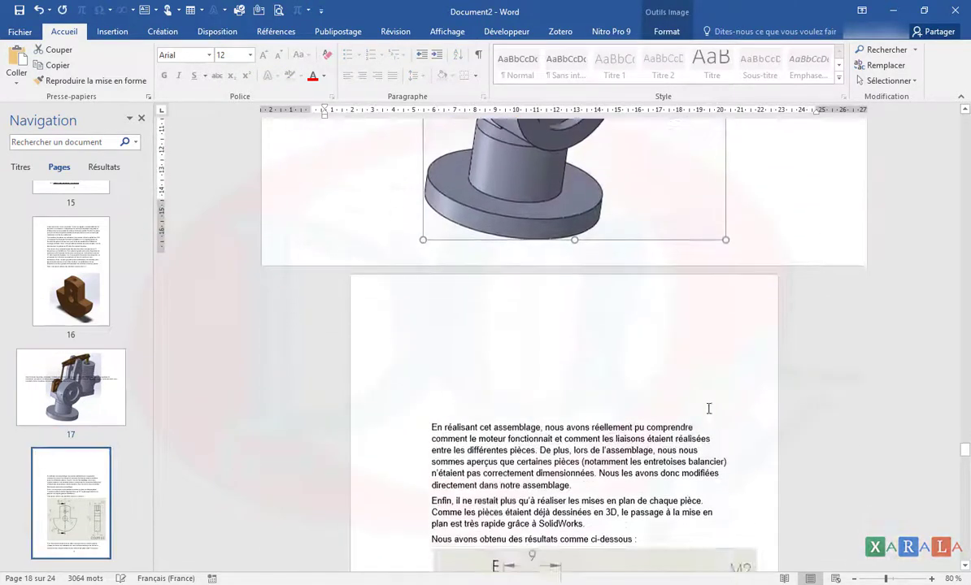
{"action": "left_click", "coordinate": [491, 303]}
{"action": "scroll", "coordinate": [492, 303], "scroll_direction": "up", "scroll_amount": 7}
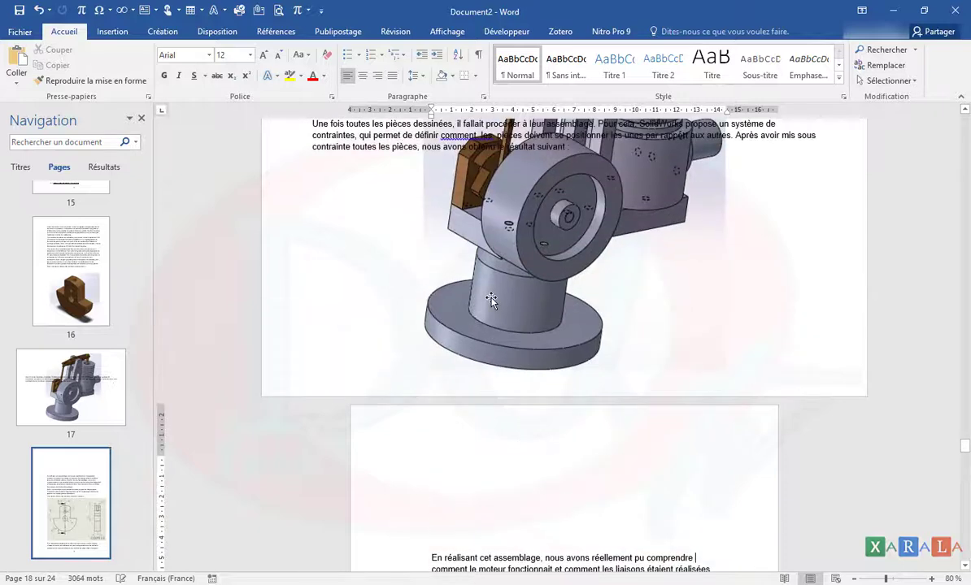
{"action": "scroll", "coordinate": [427, 366], "scroll_direction": "up", "scroll_amount": 15}
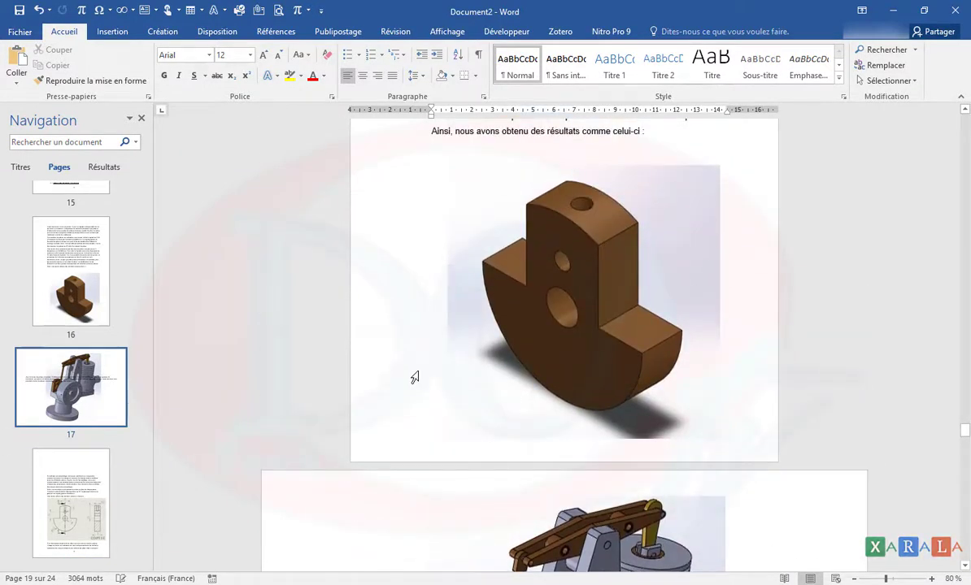
{"action": "scroll", "coordinate": [417, 375], "scroll_direction": "down", "scroll_amount": 3}
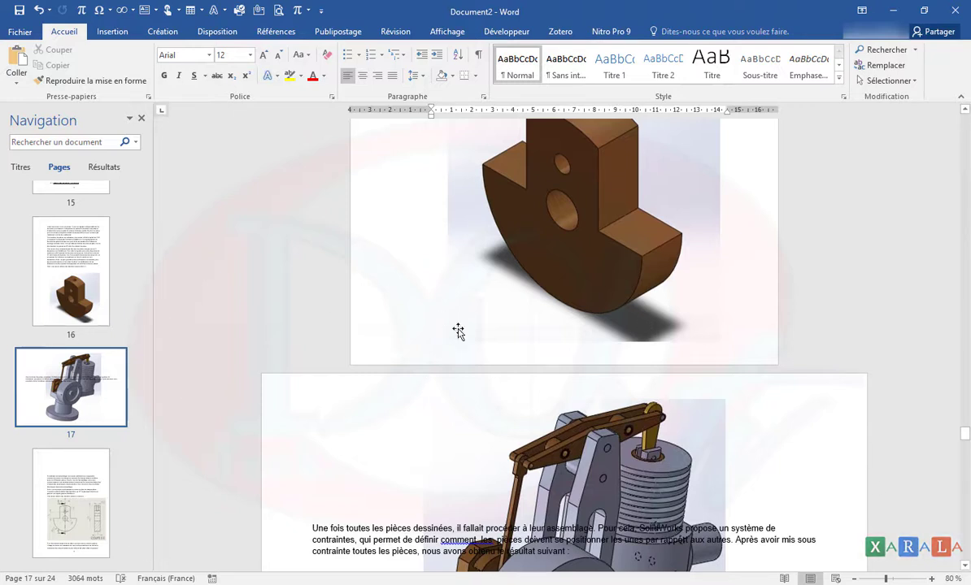
{"action": "scroll", "coordinate": [681, 420], "scroll_direction": "down", "scroll_amount": 9}
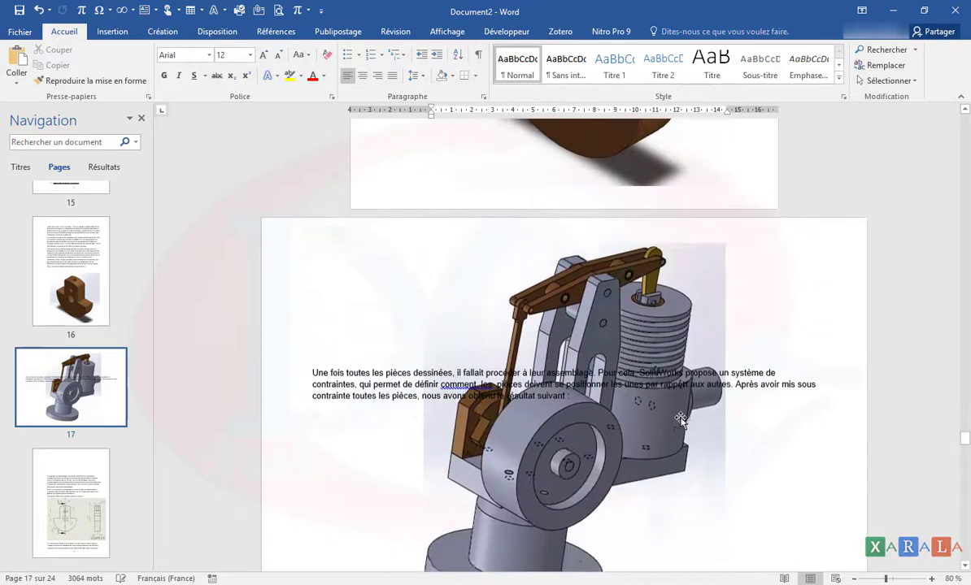
{"action": "left_click", "coordinate": [359, 232]}
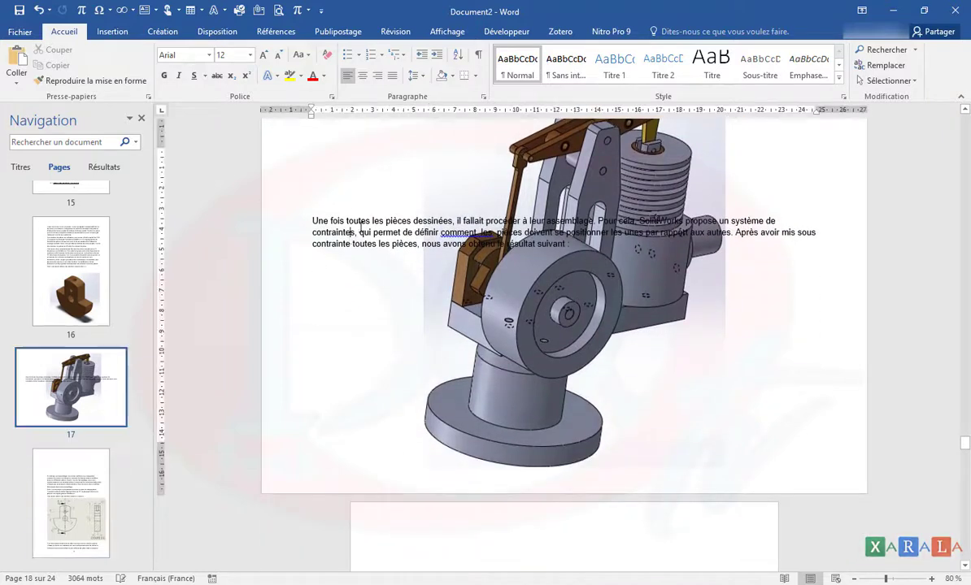
{"action": "left_click", "coordinate": [309, 221]}
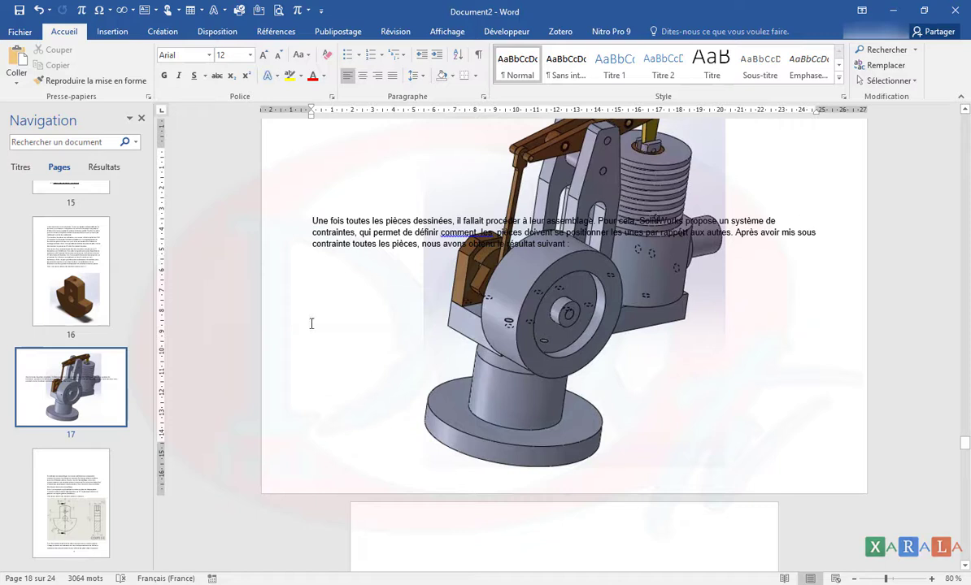